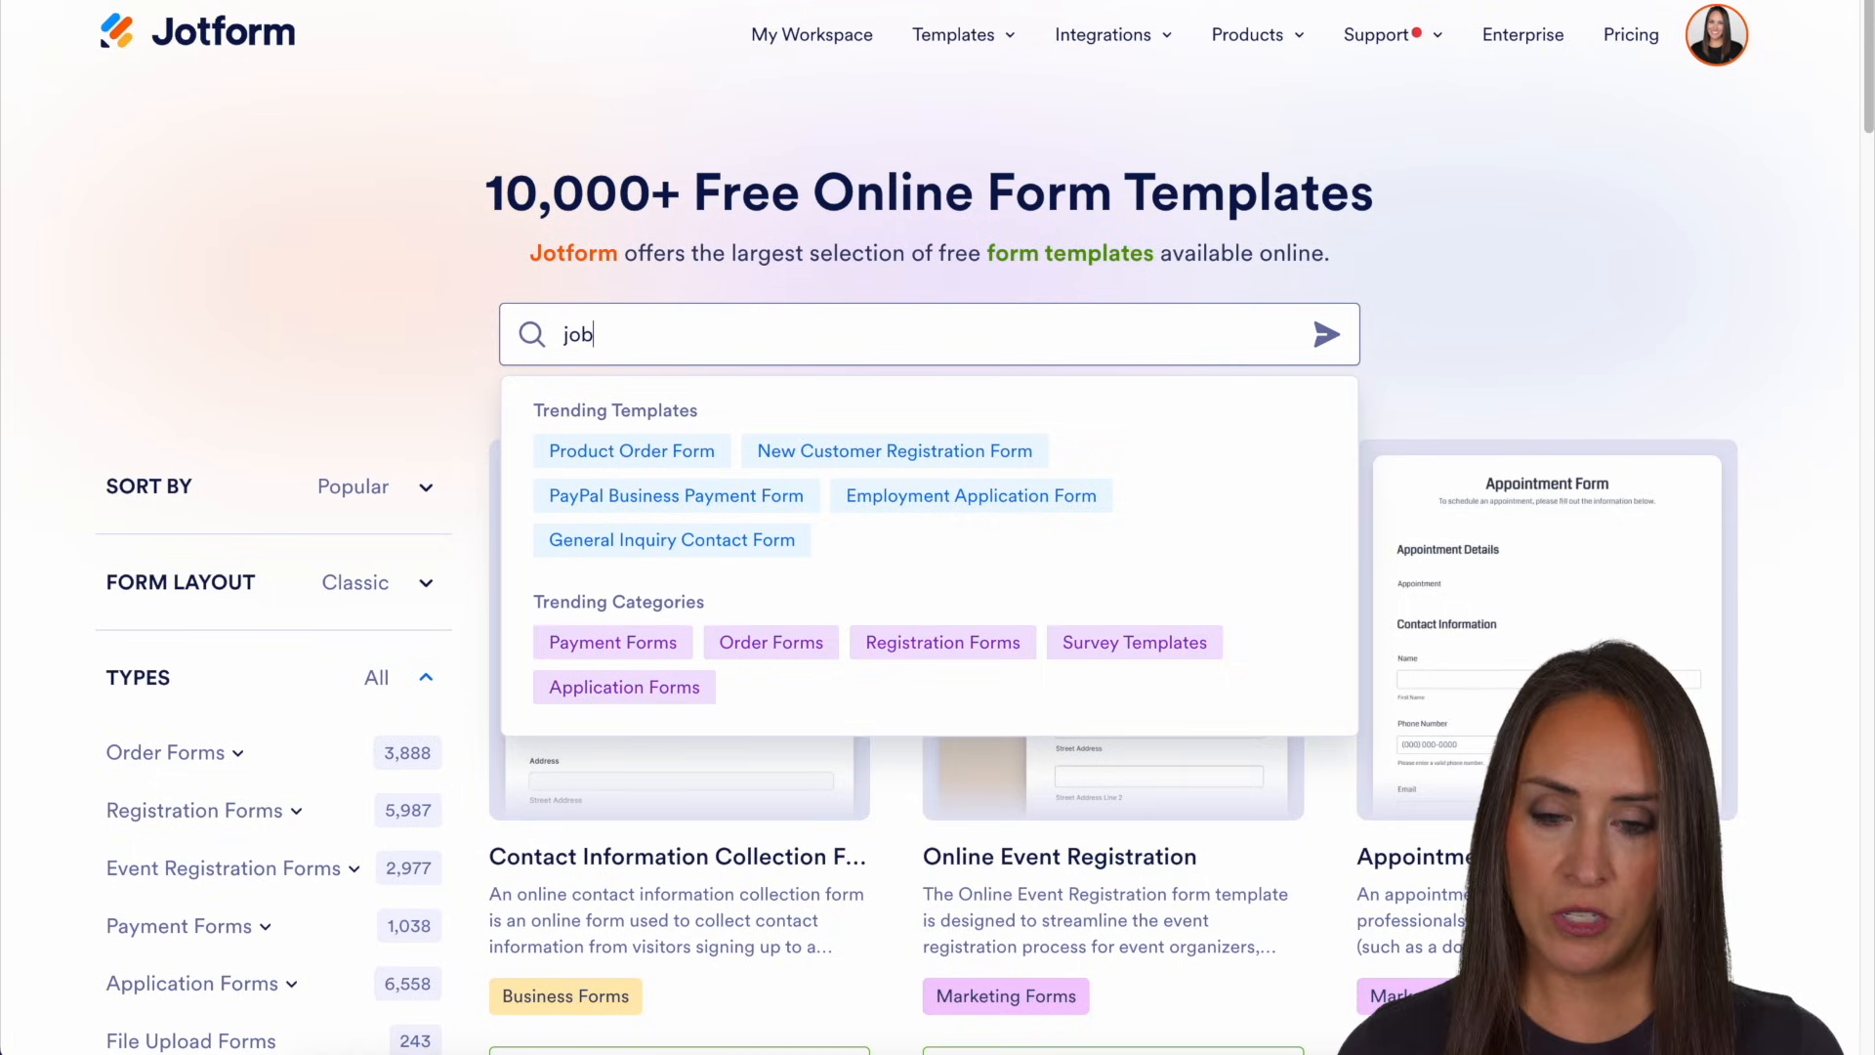
- Search the form templates for "job application" and use the Simple Job Application Form template
text(b appliceat)
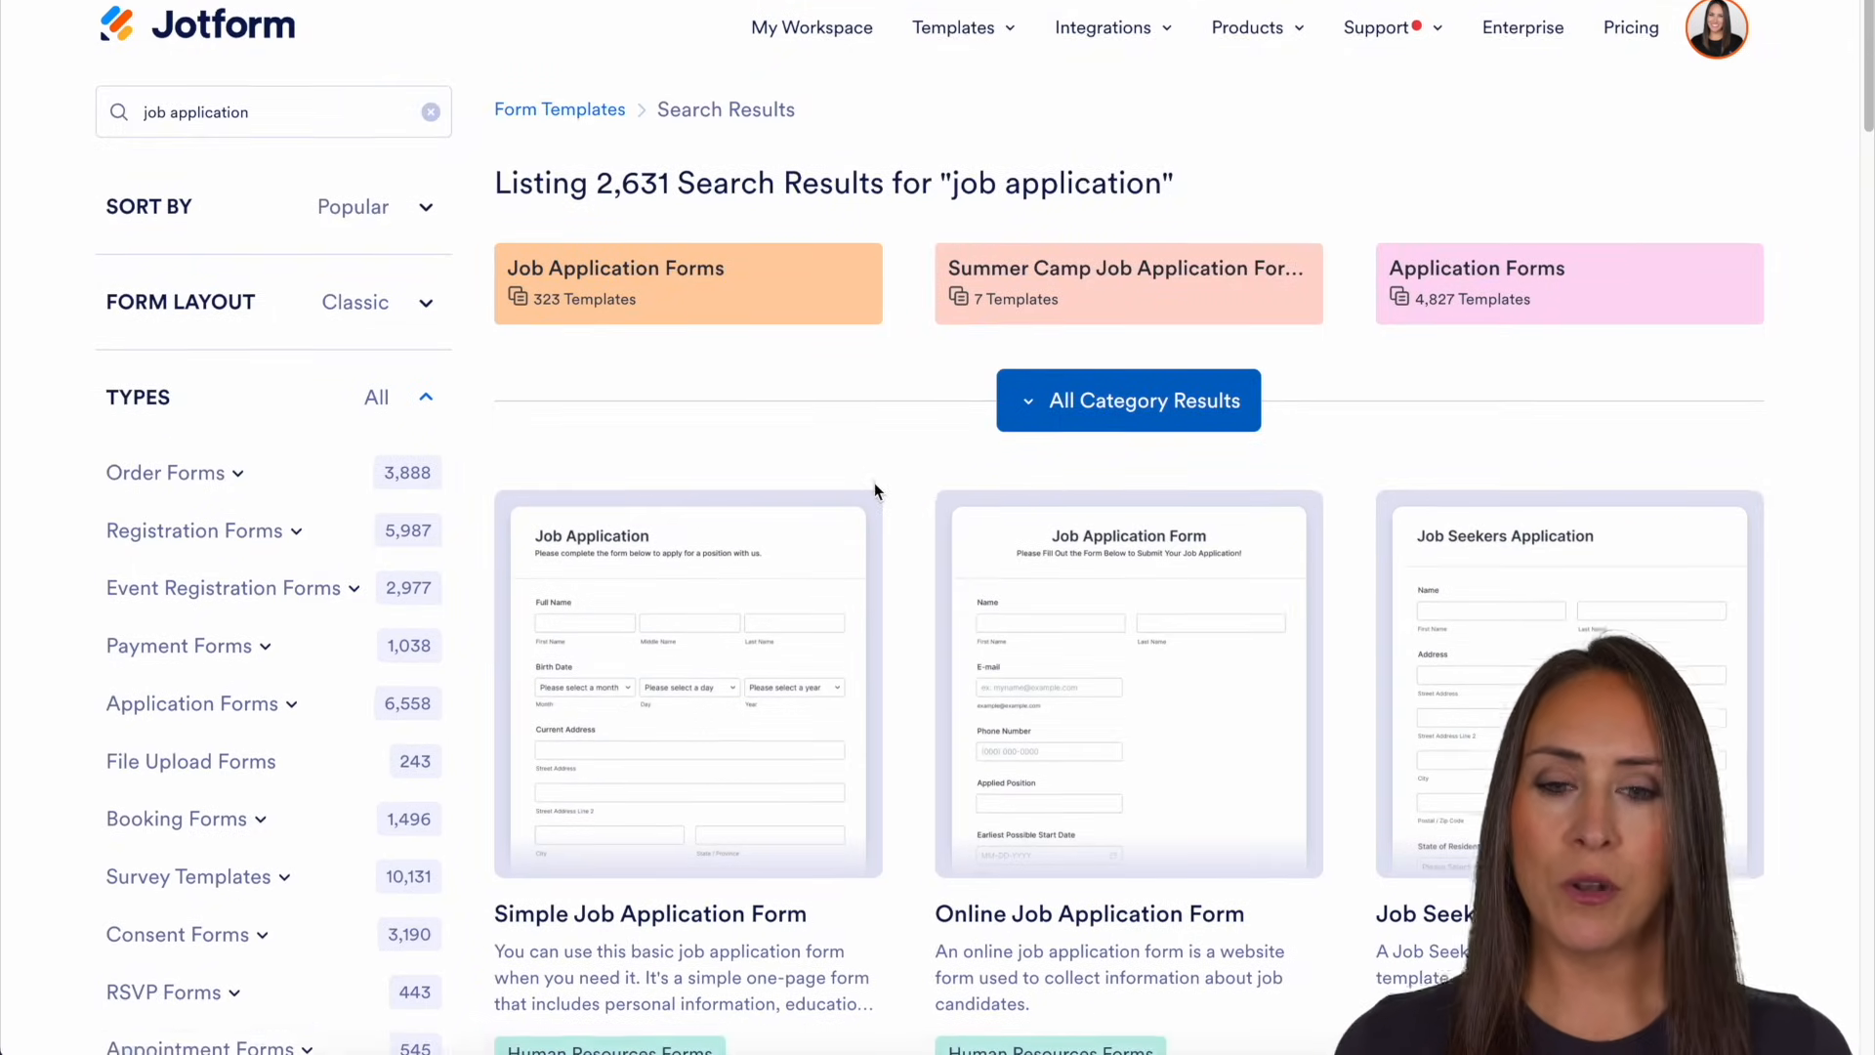
scroll(889, 498, down, 2)
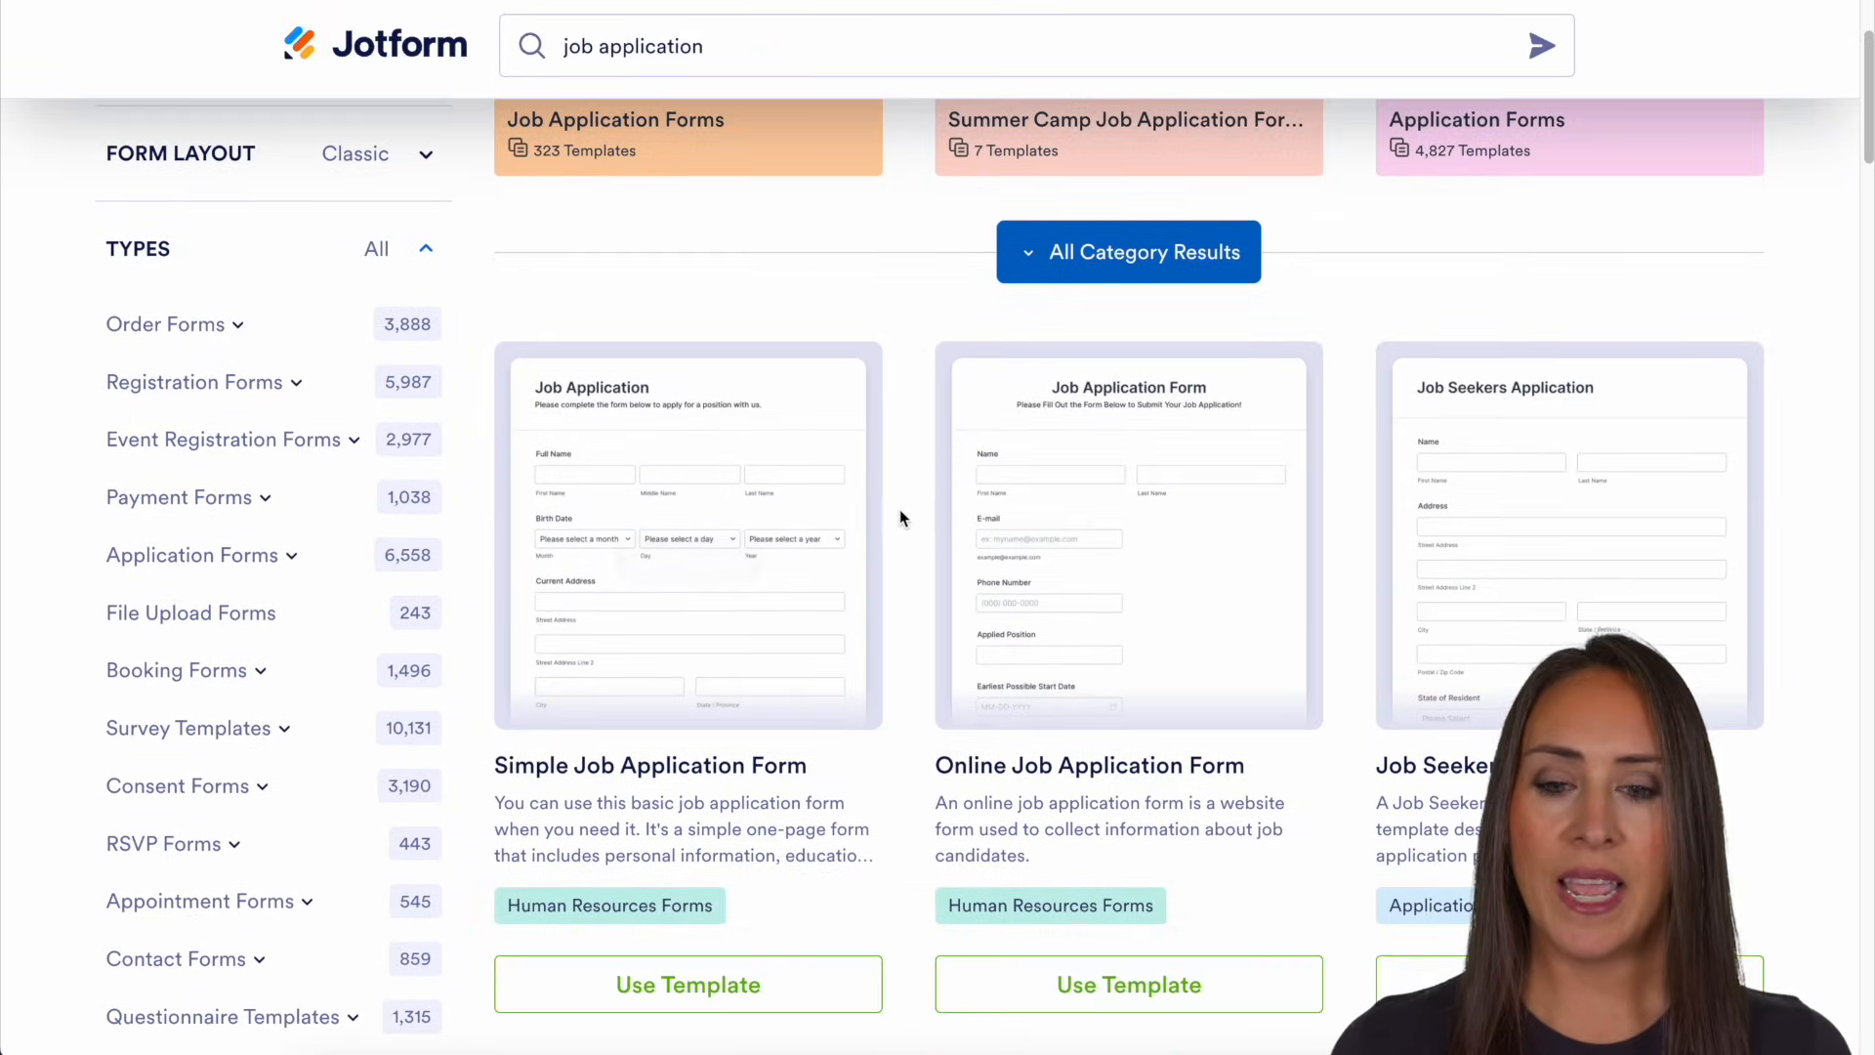
scroll(899, 521, down, 1)
mouse_move(791, 530)
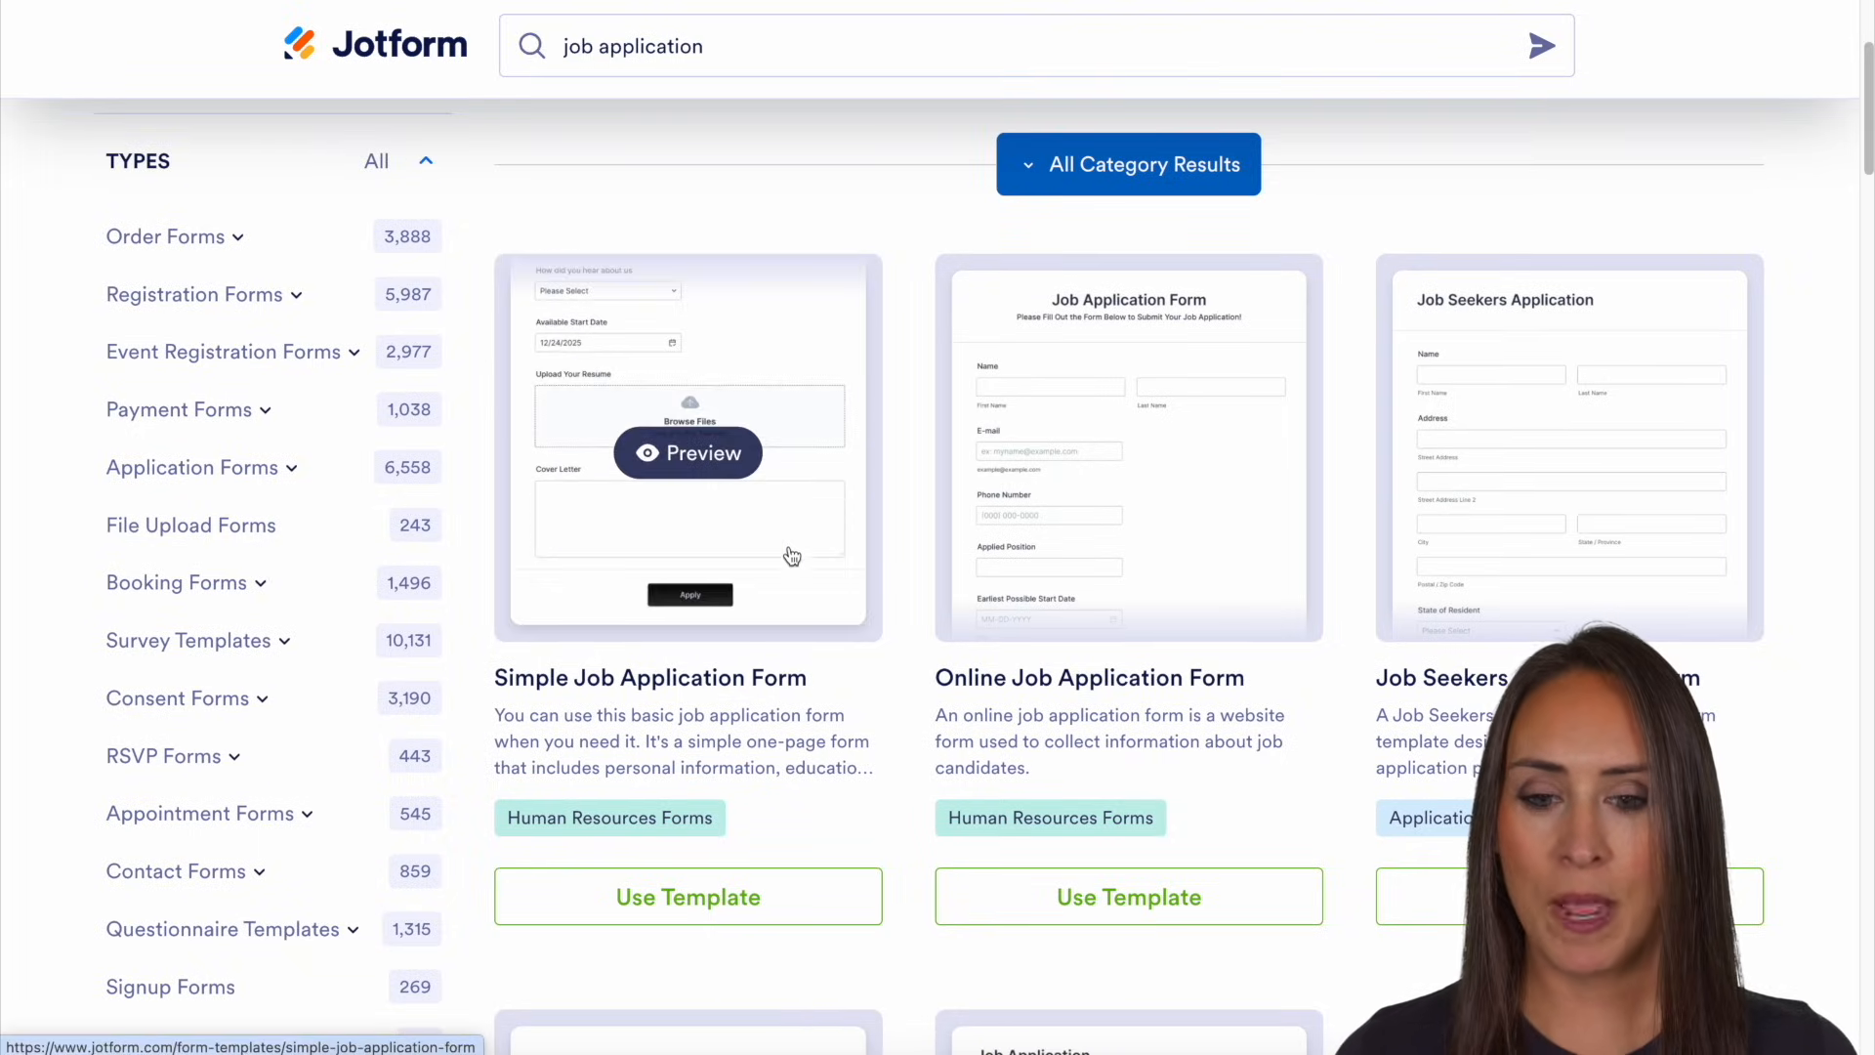
click(732, 896)
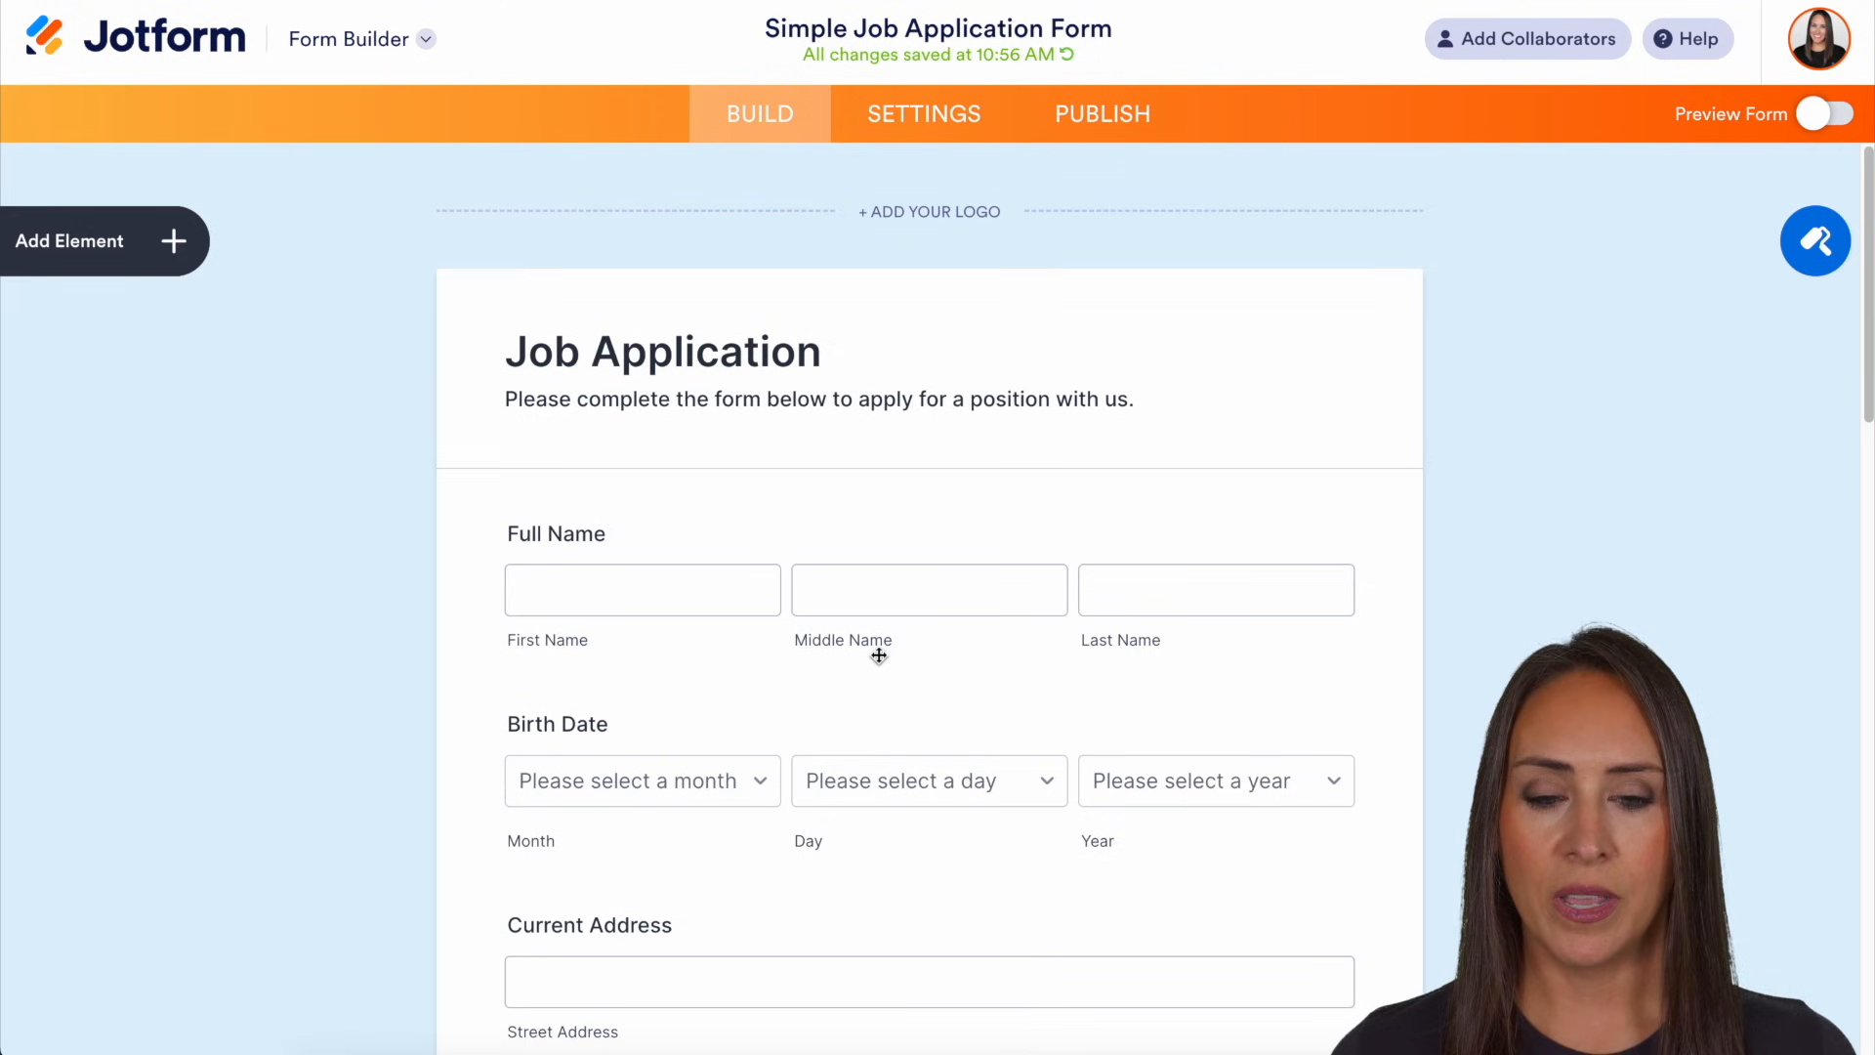
- Create a workflow for the job application form from its settings, using the Request approvals starting option
scroll(879, 655, down, 7)
scroll(877, 654, down, 10)
scroll(877, 654, down, 1)
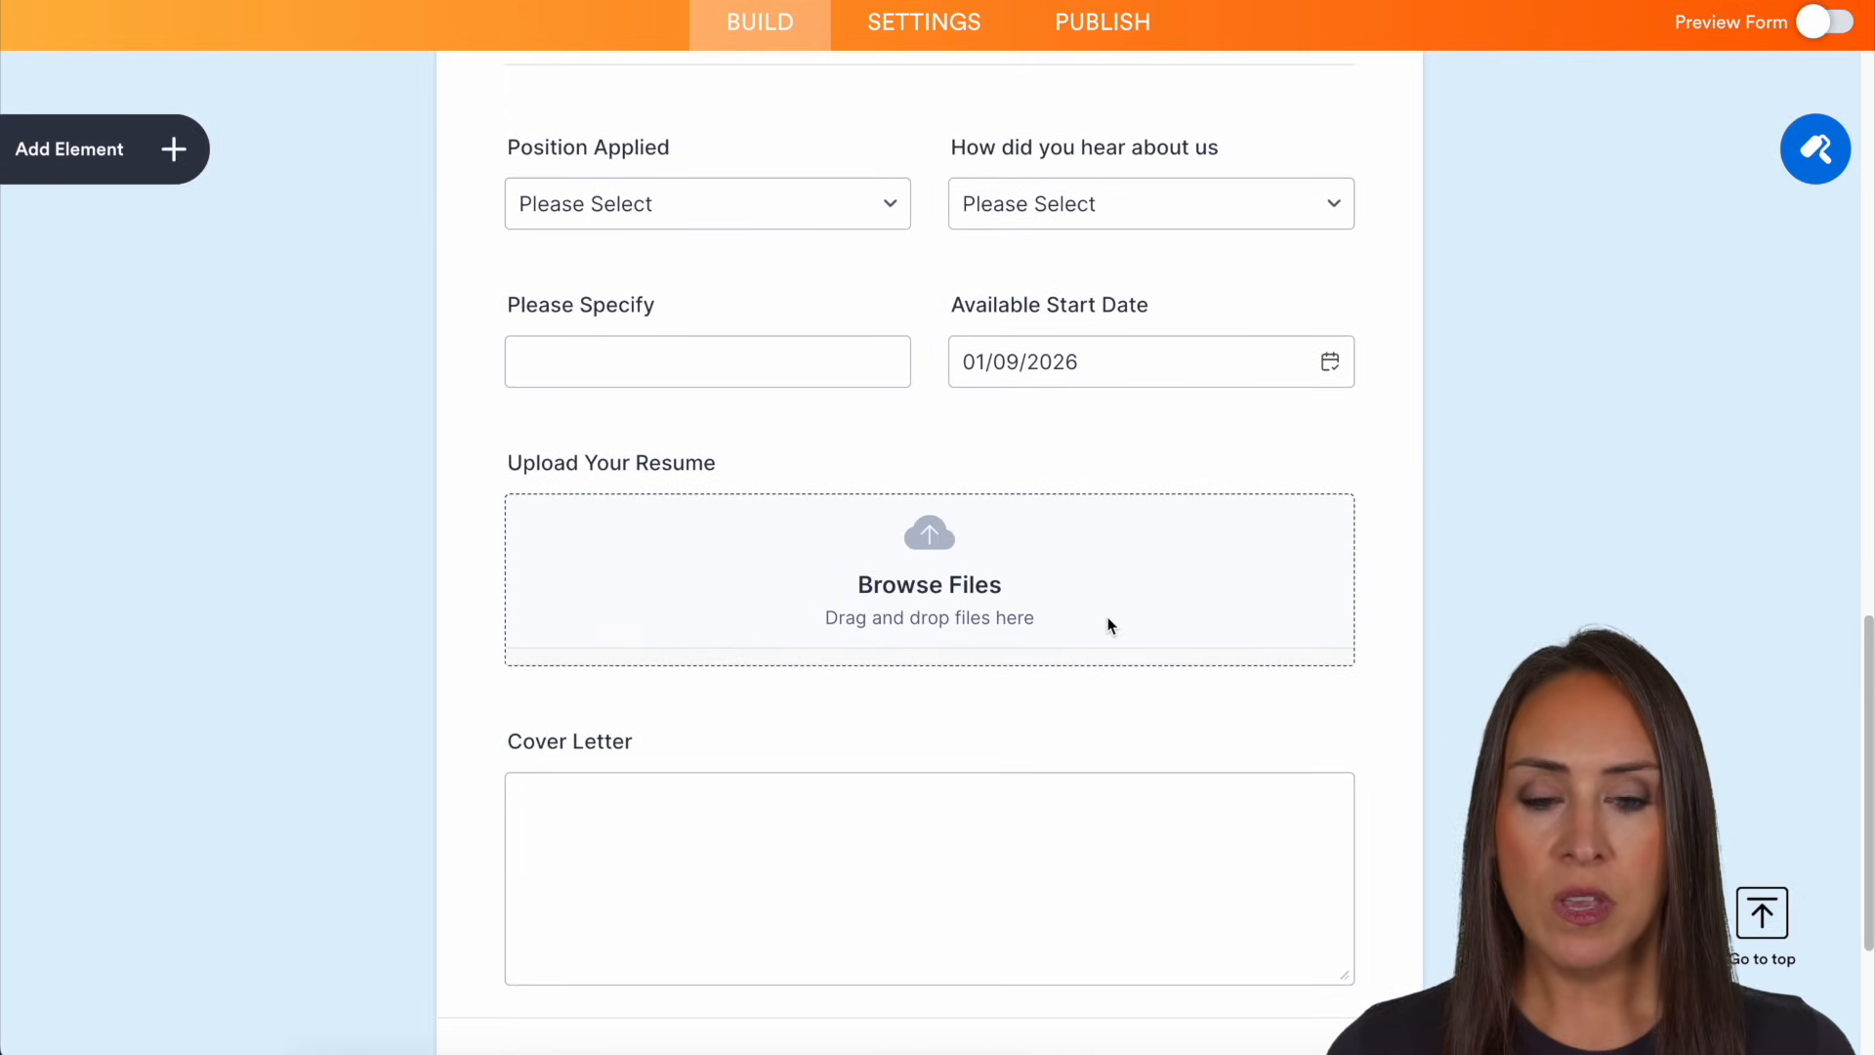
scroll(1111, 625, down, 3)
scroll(1117, 678, up, 15)
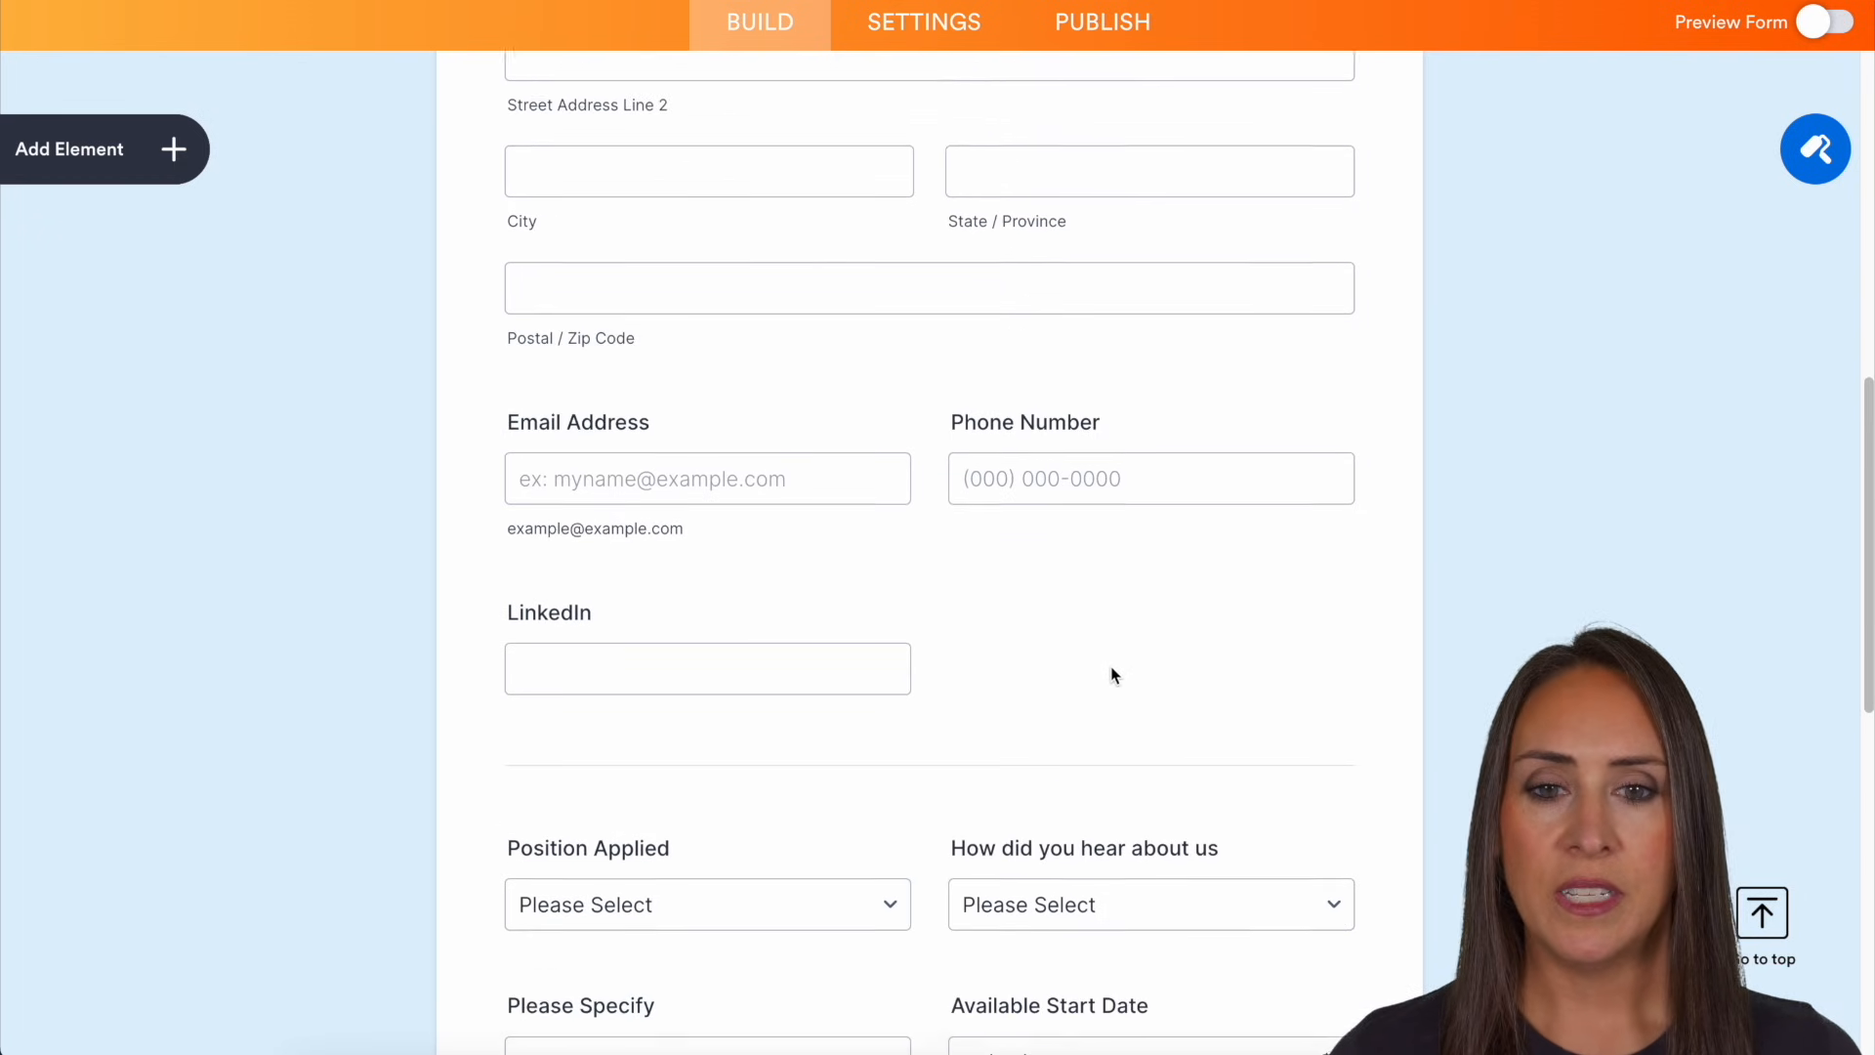
click(966, 19)
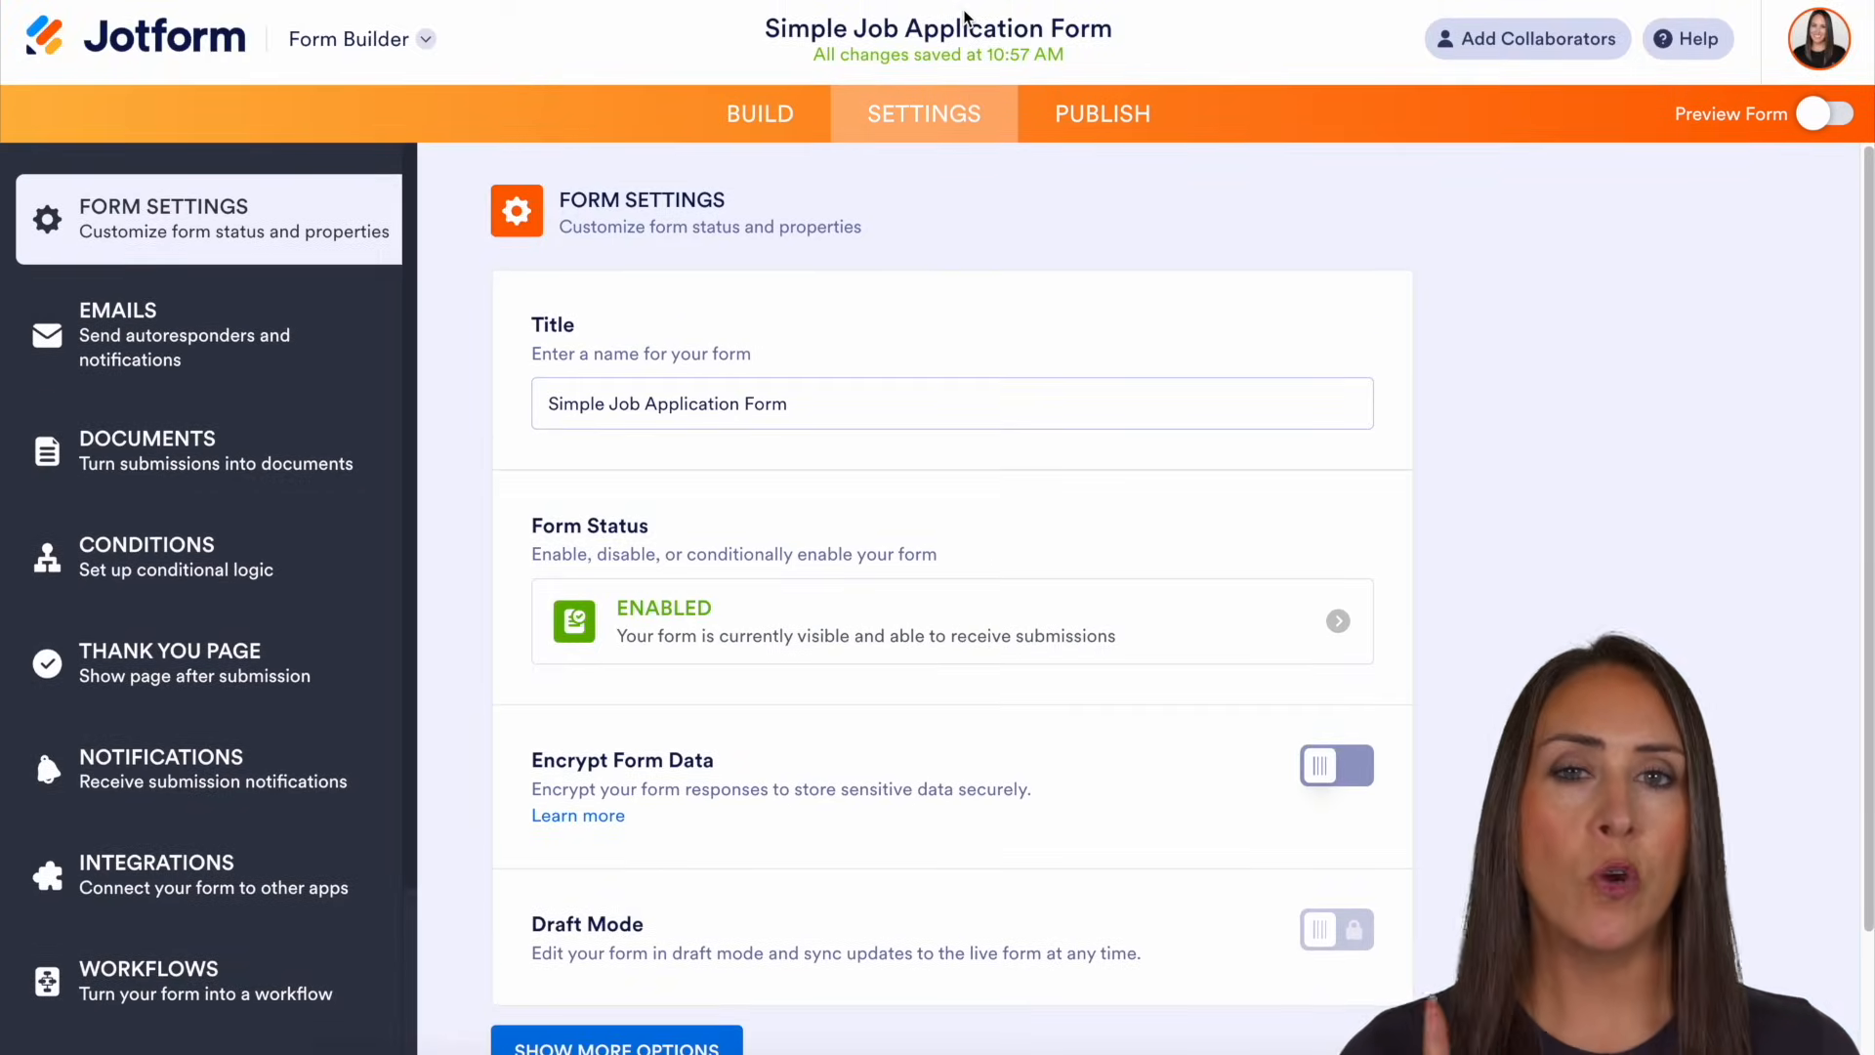
scroll(156, 782, down, 2)
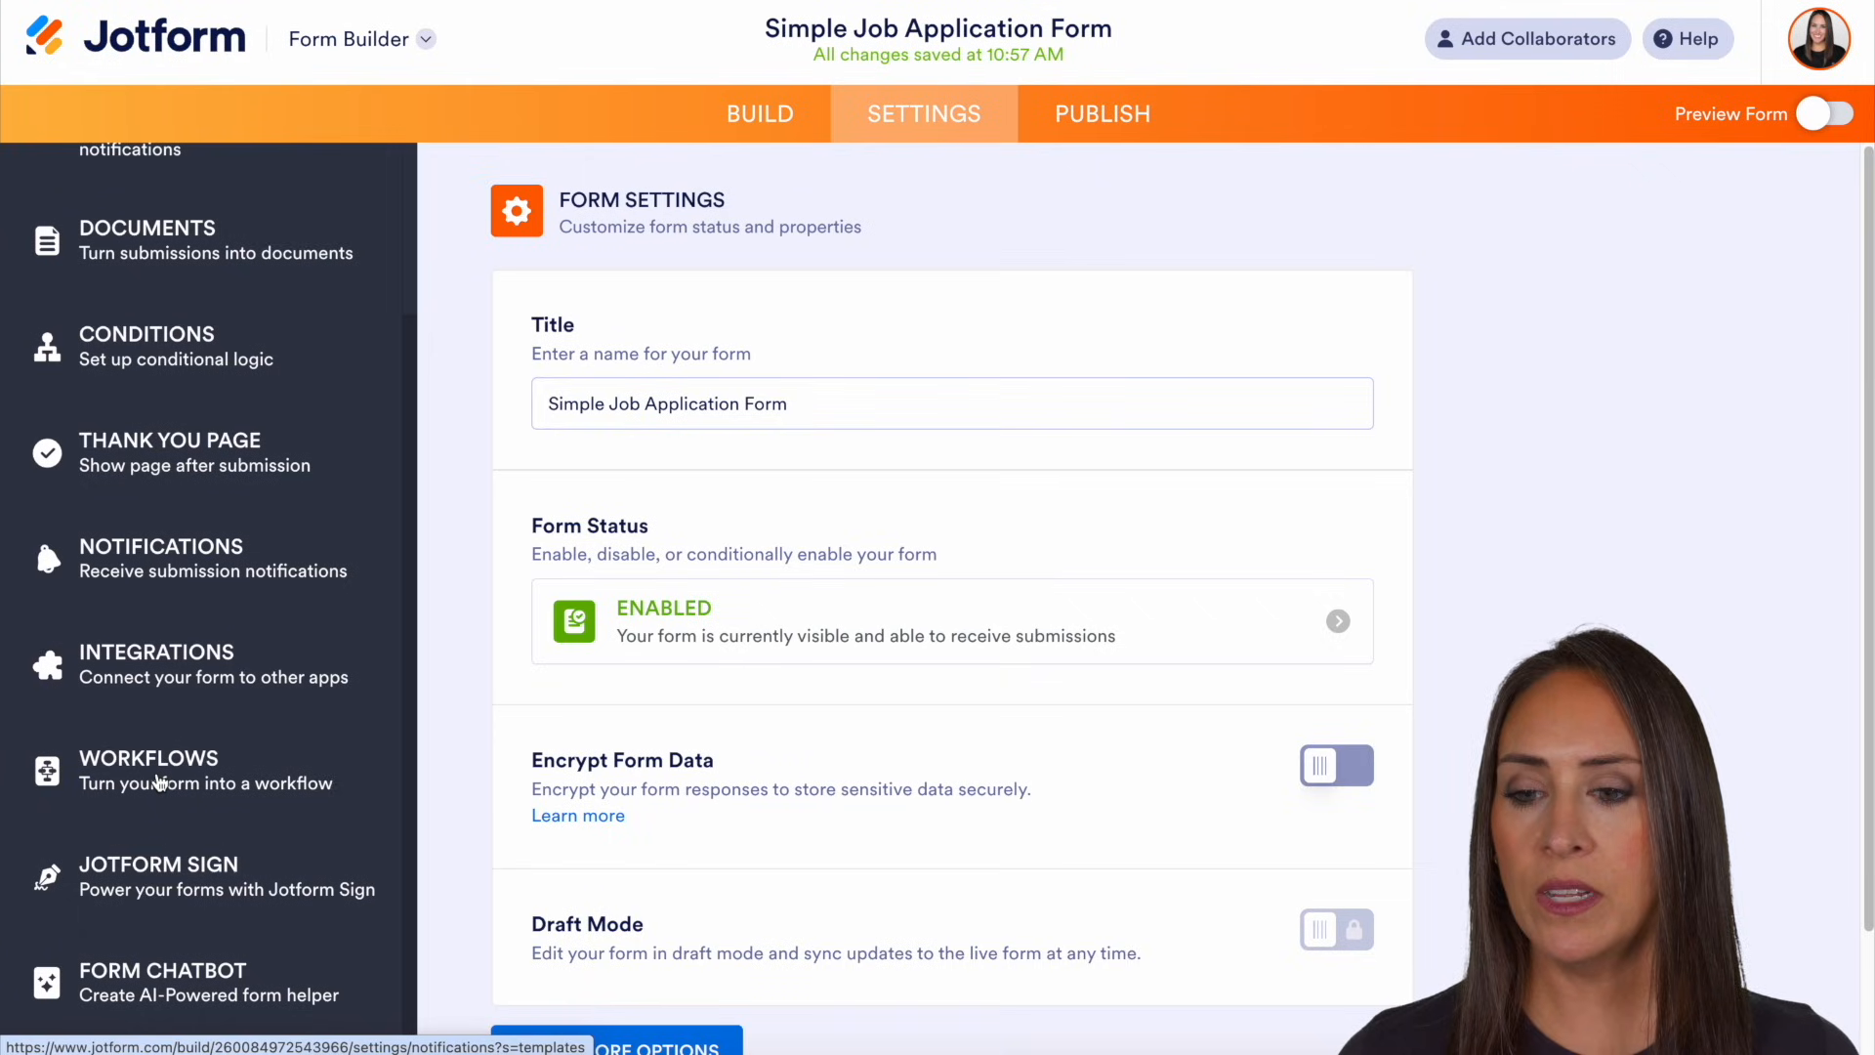
click(161, 782)
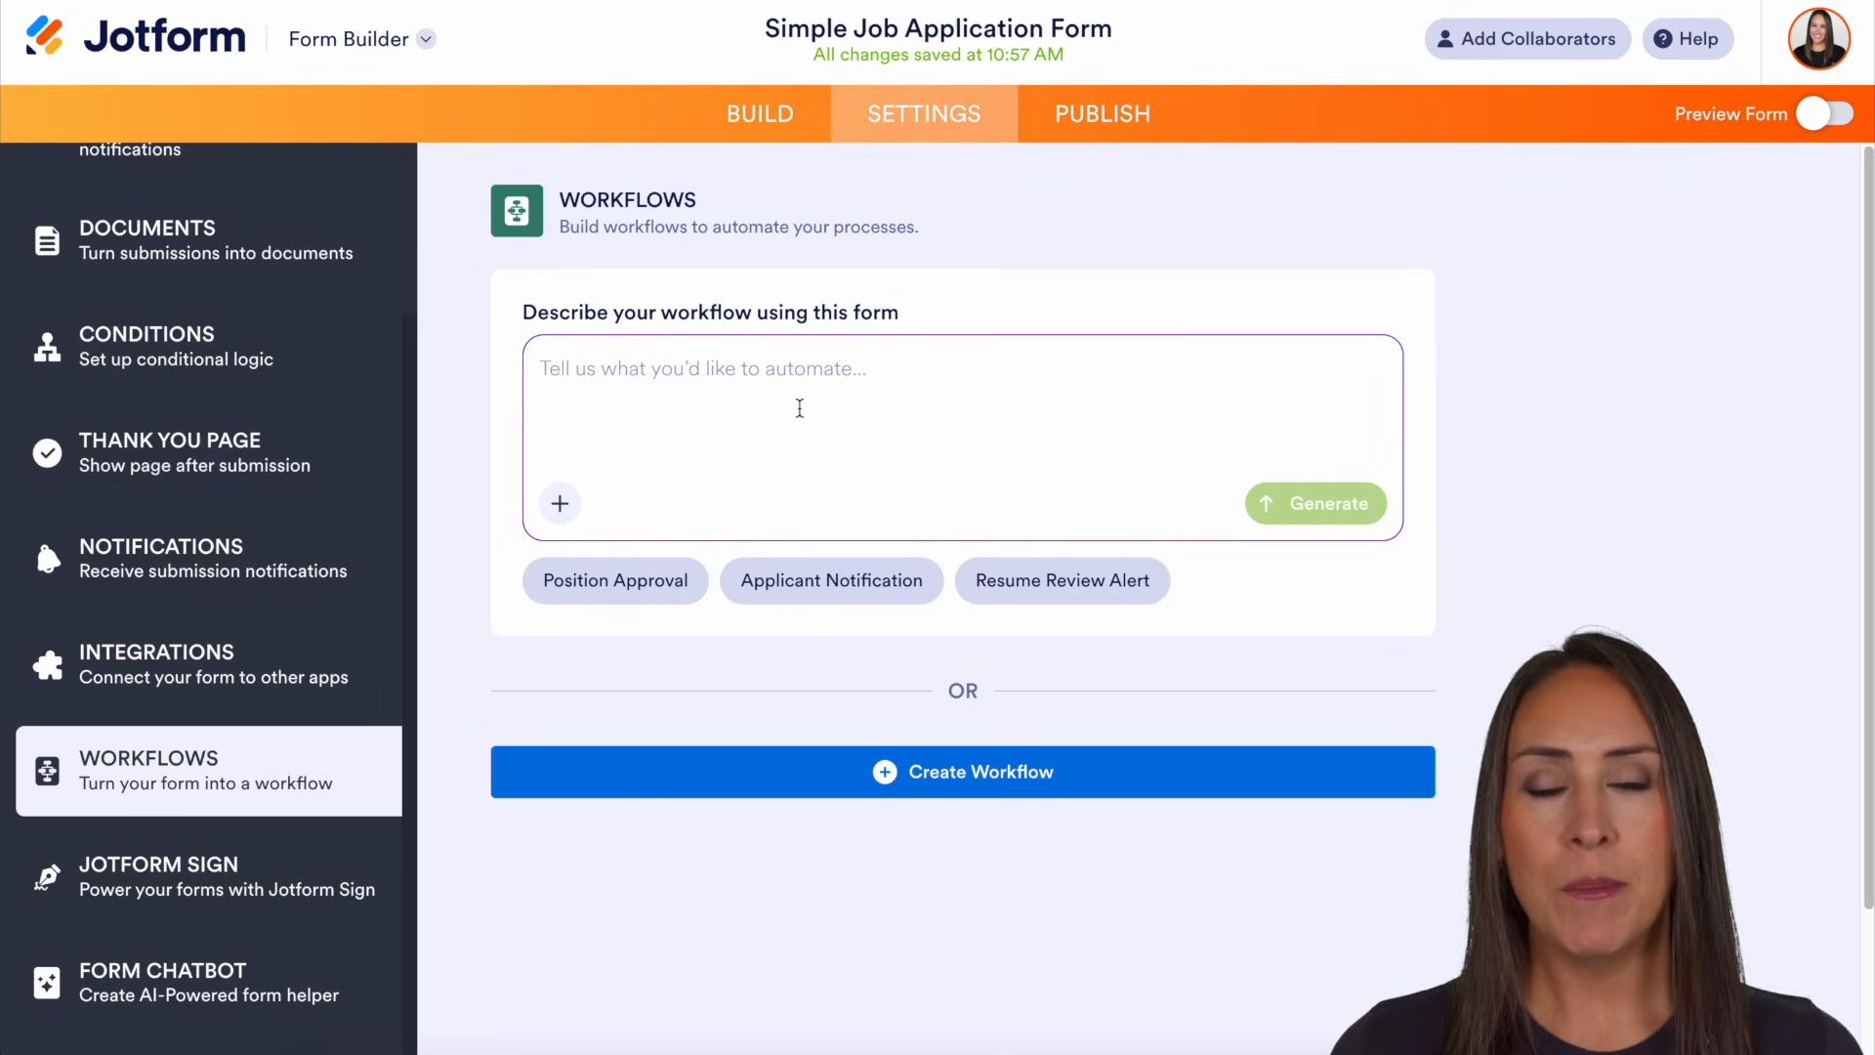
click(1033, 772)
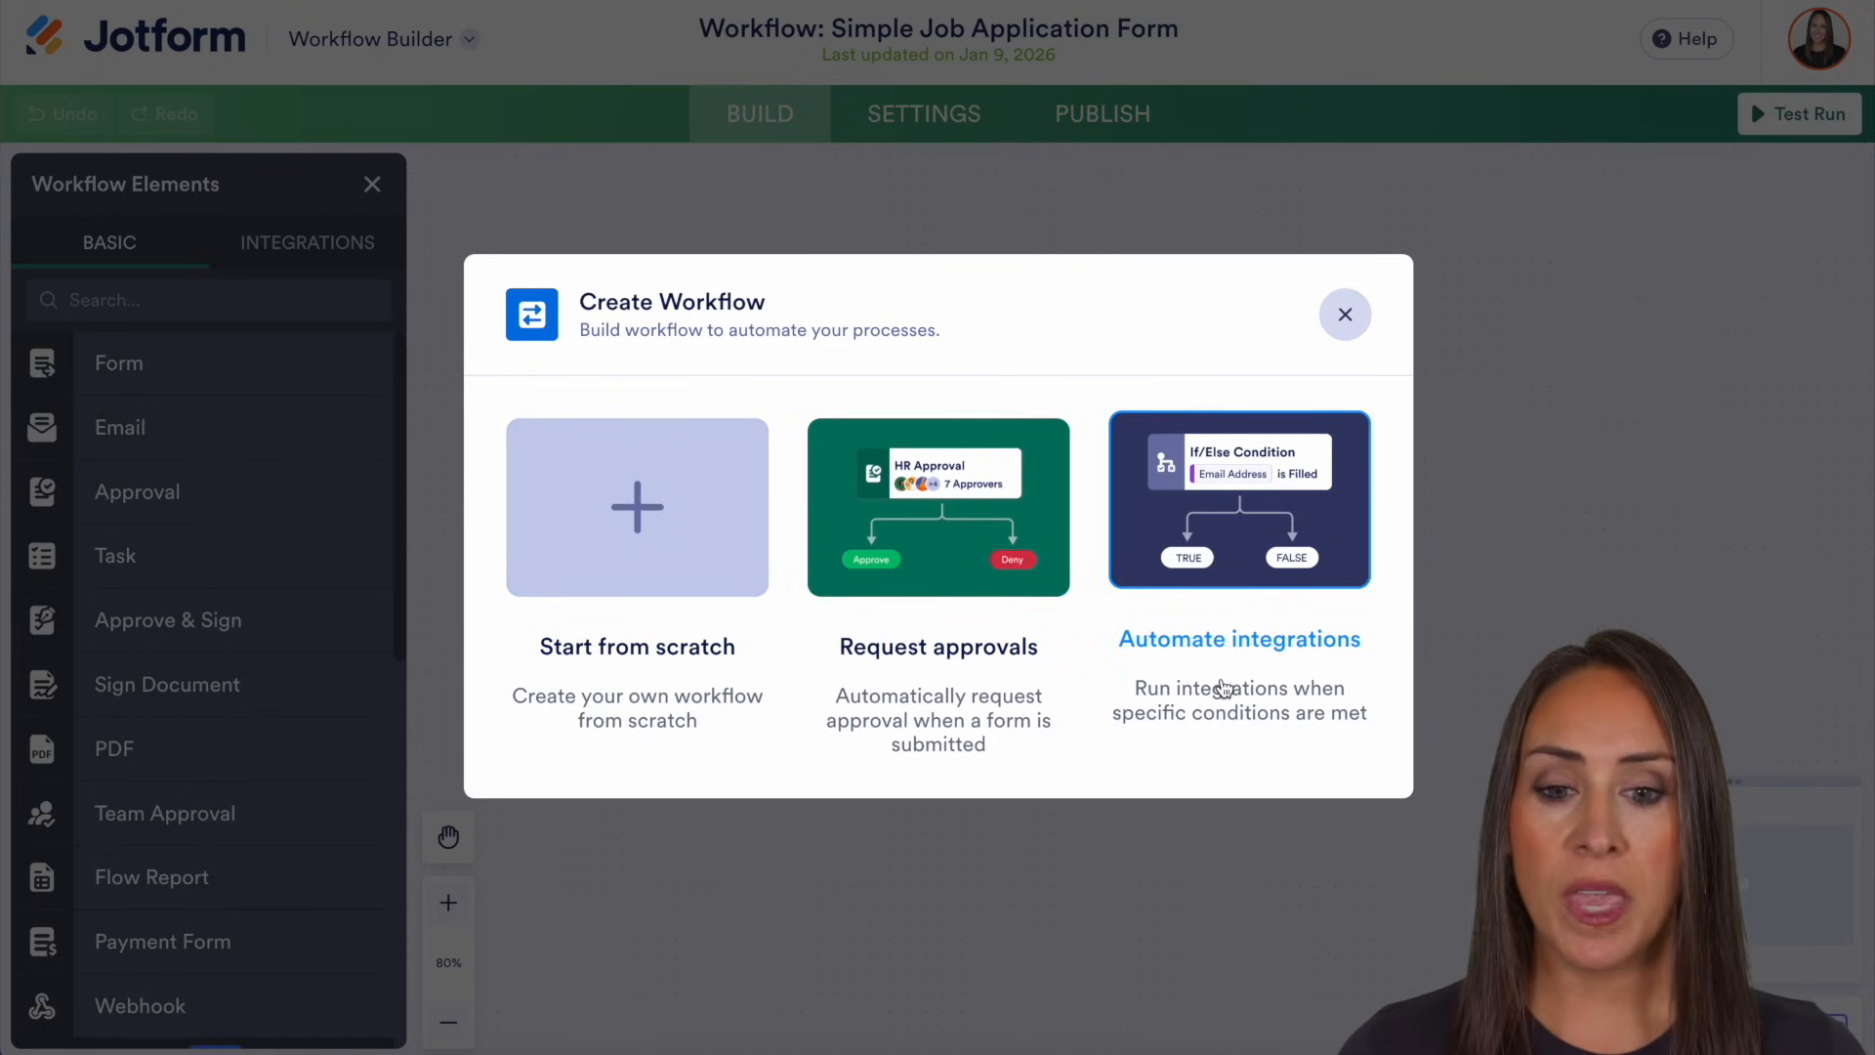
click(949, 578)
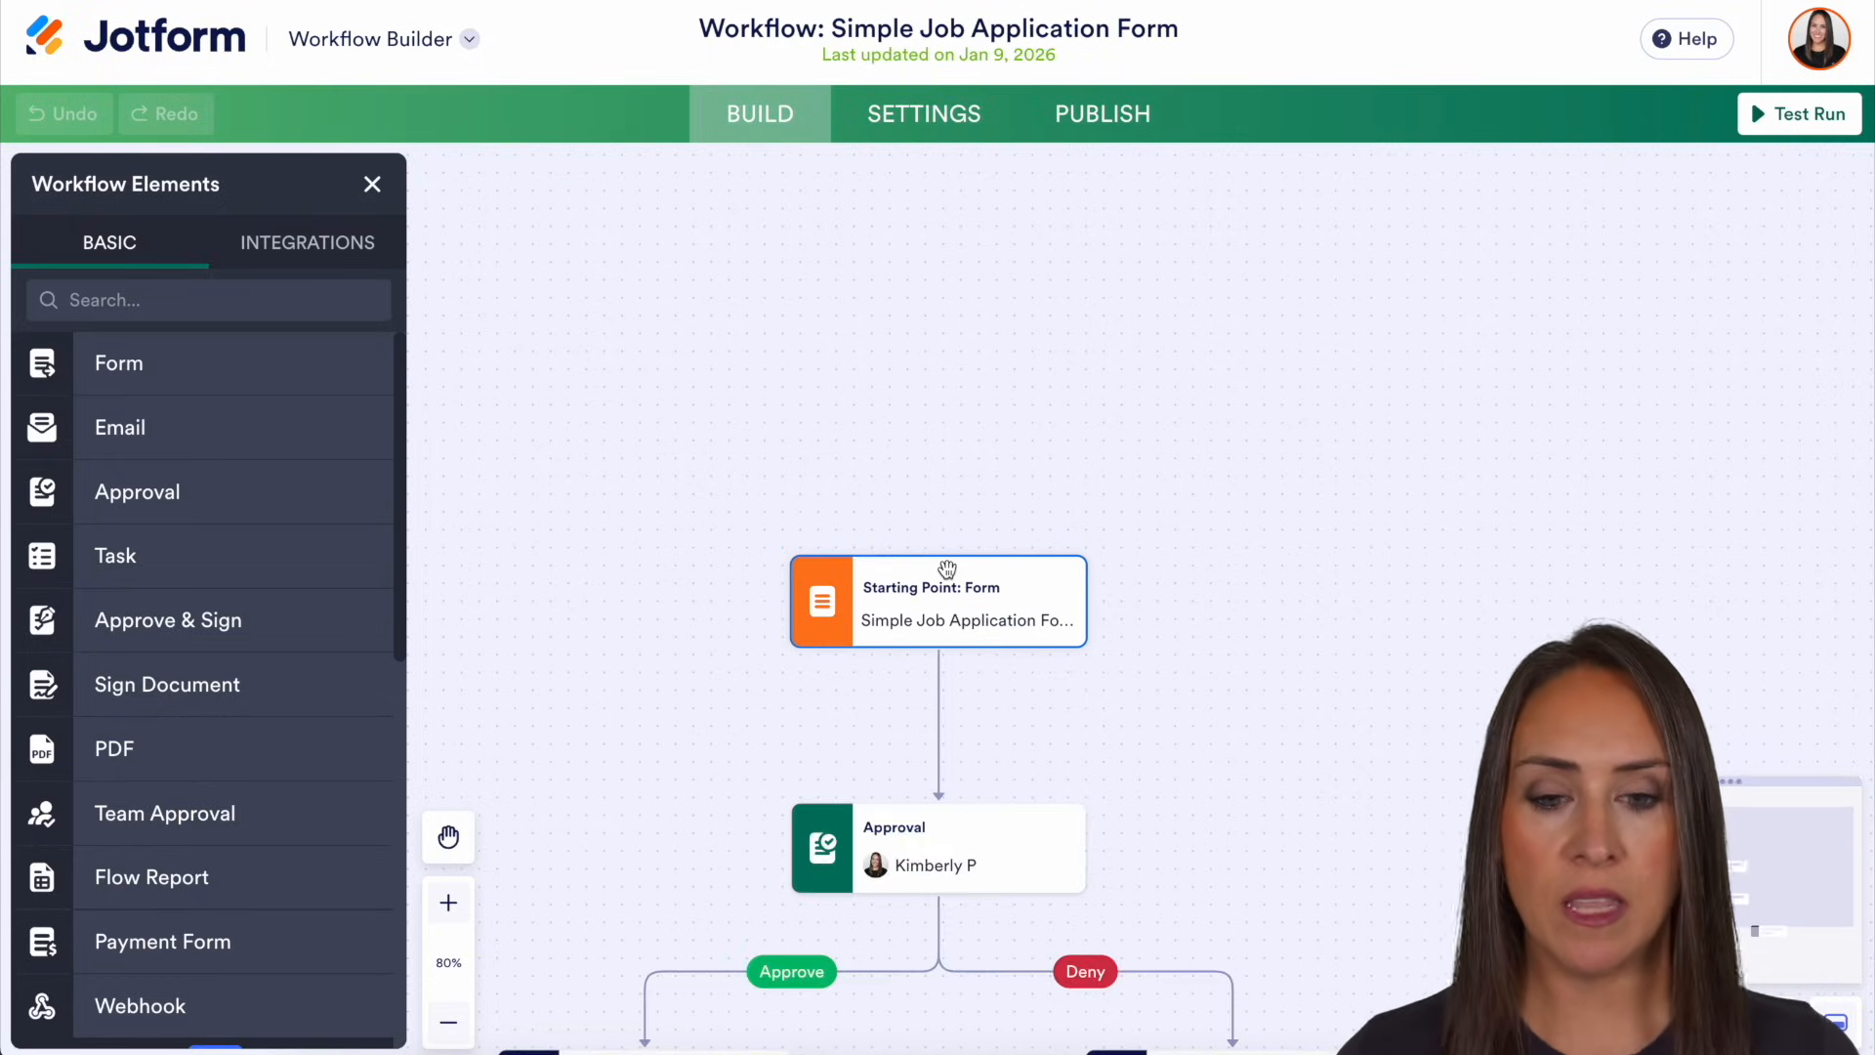
- Review the Approval element's settings, including the form fields available as approvers and the completion rule options
drag(1299, 752, 1329, 411)
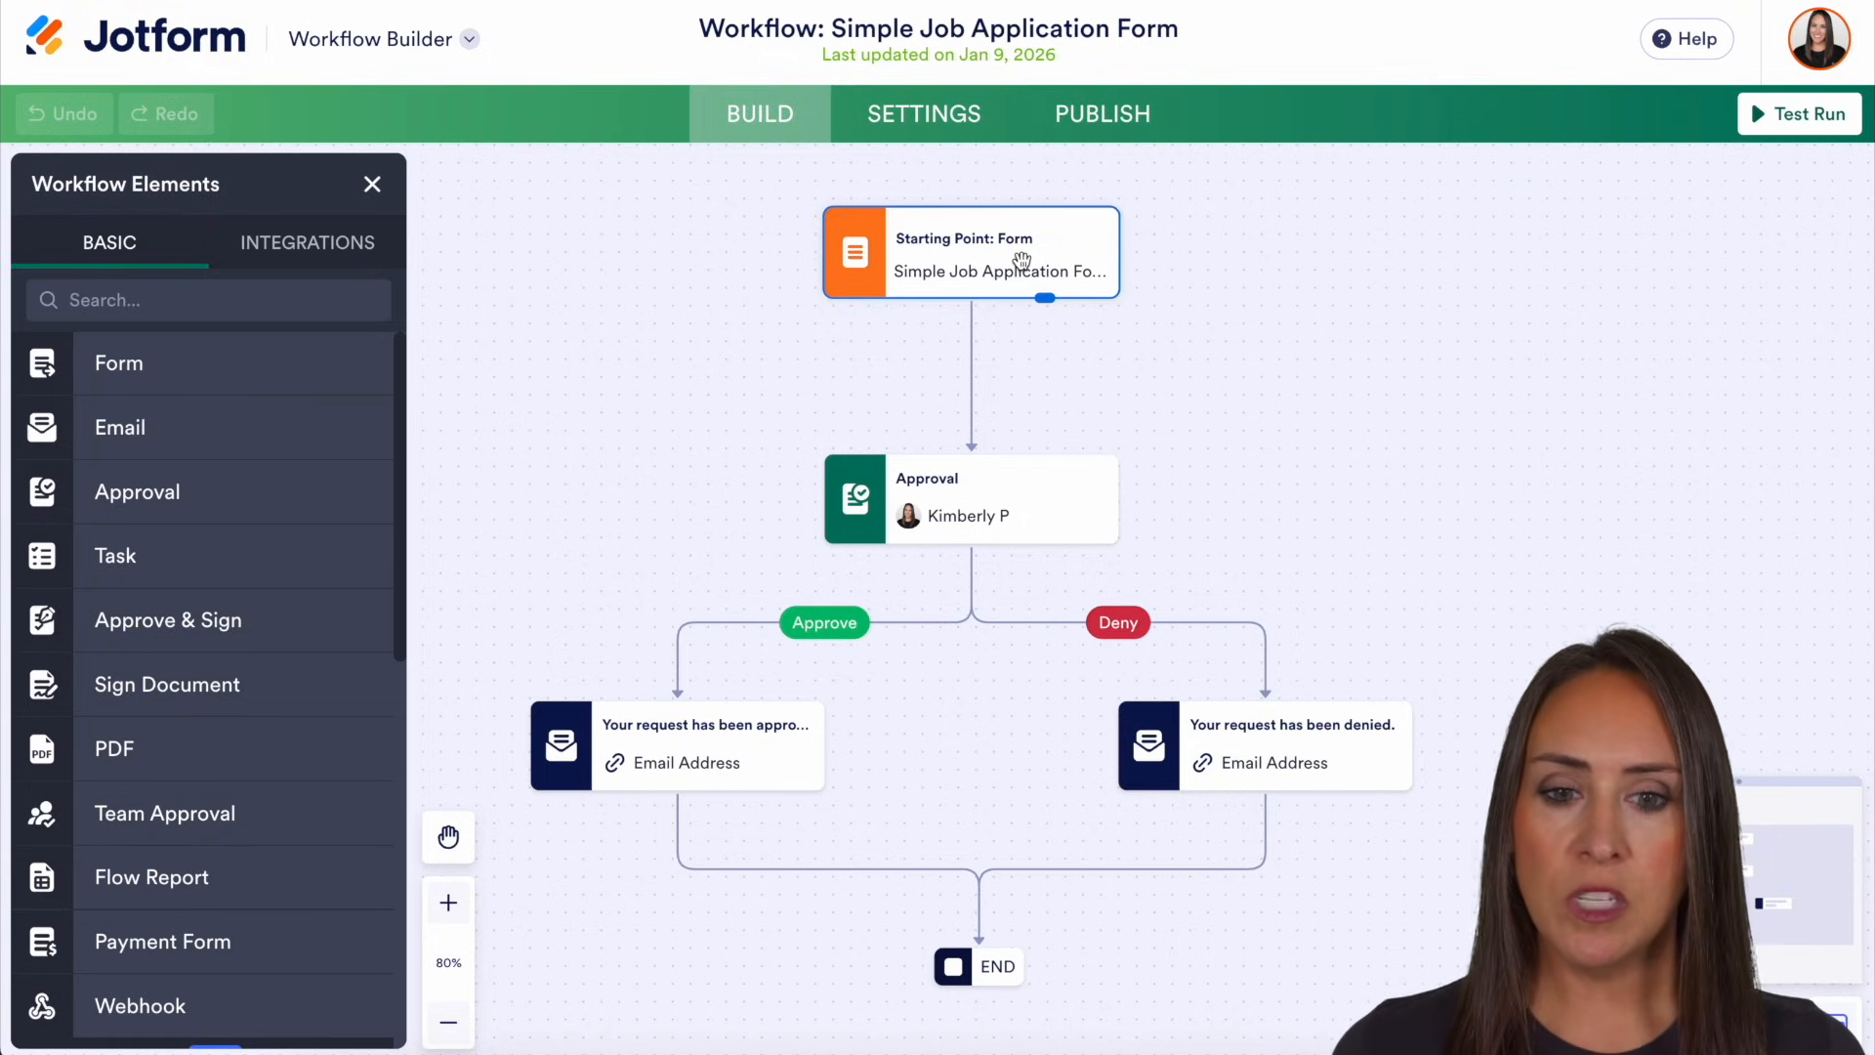
click(1031, 507)
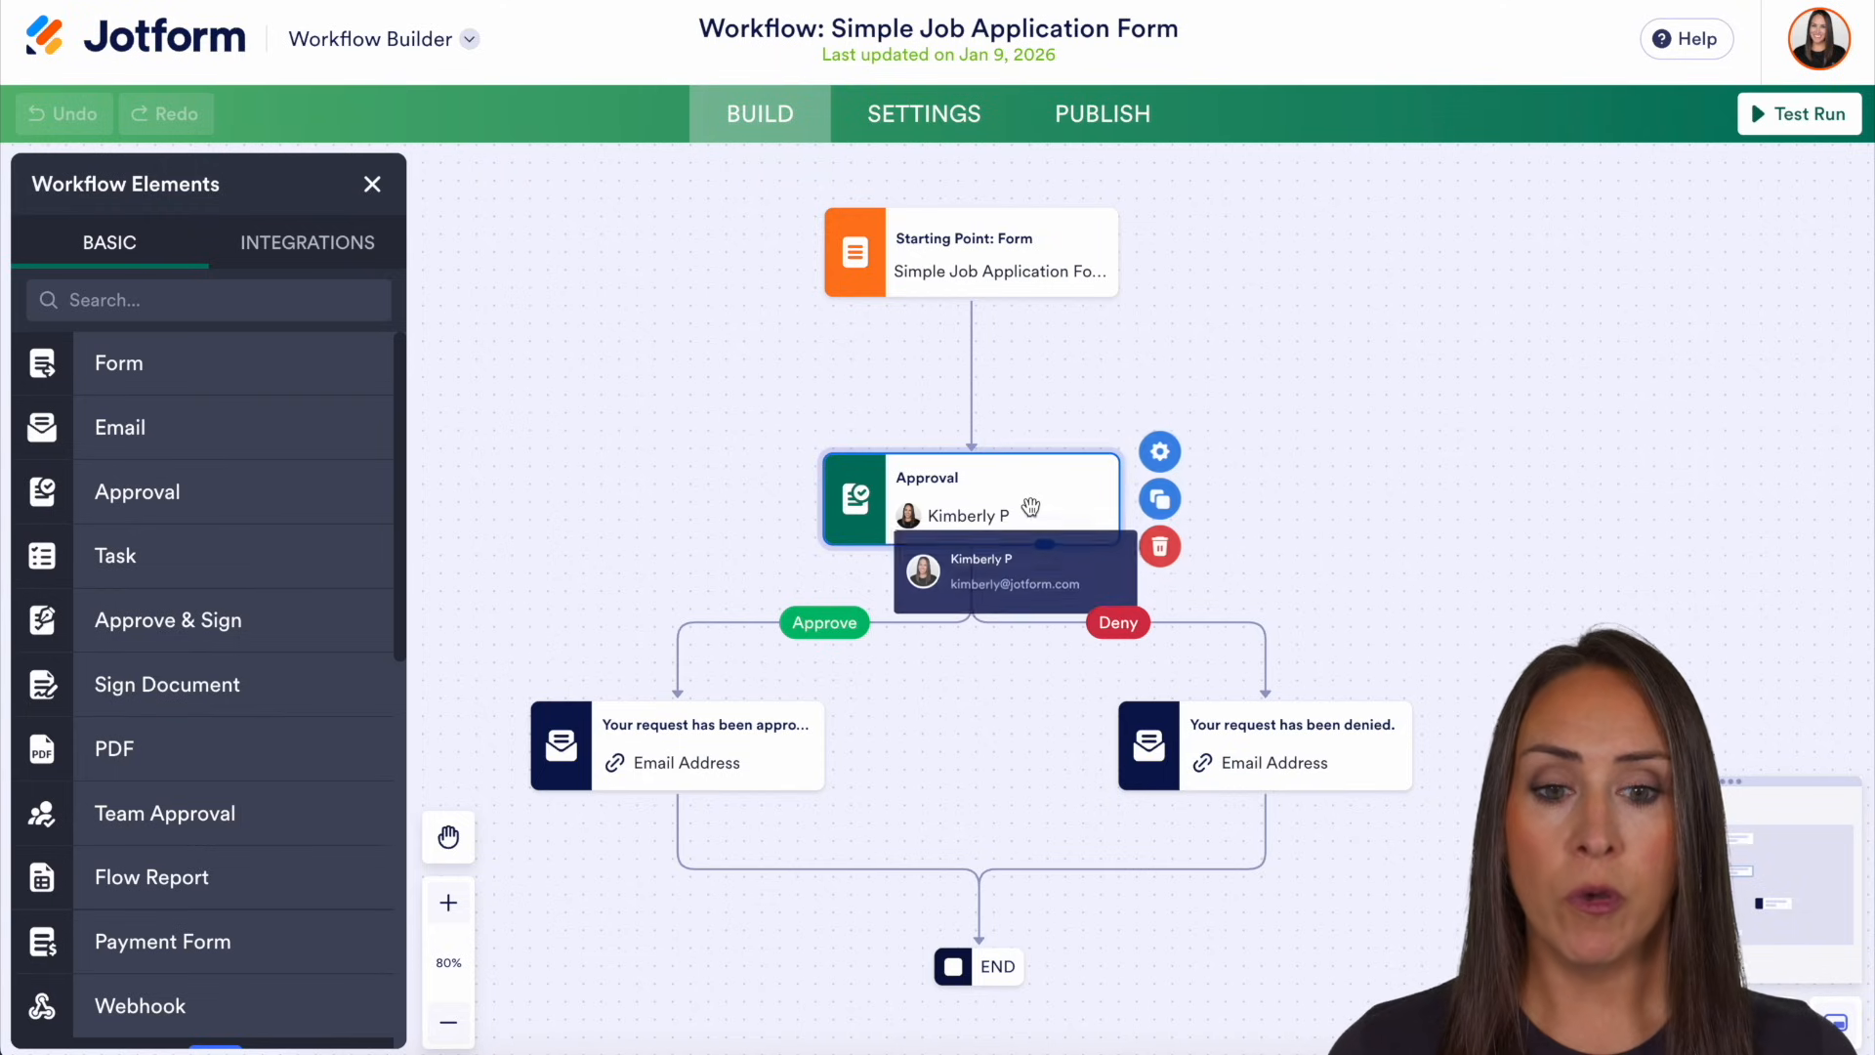
click(1161, 454)
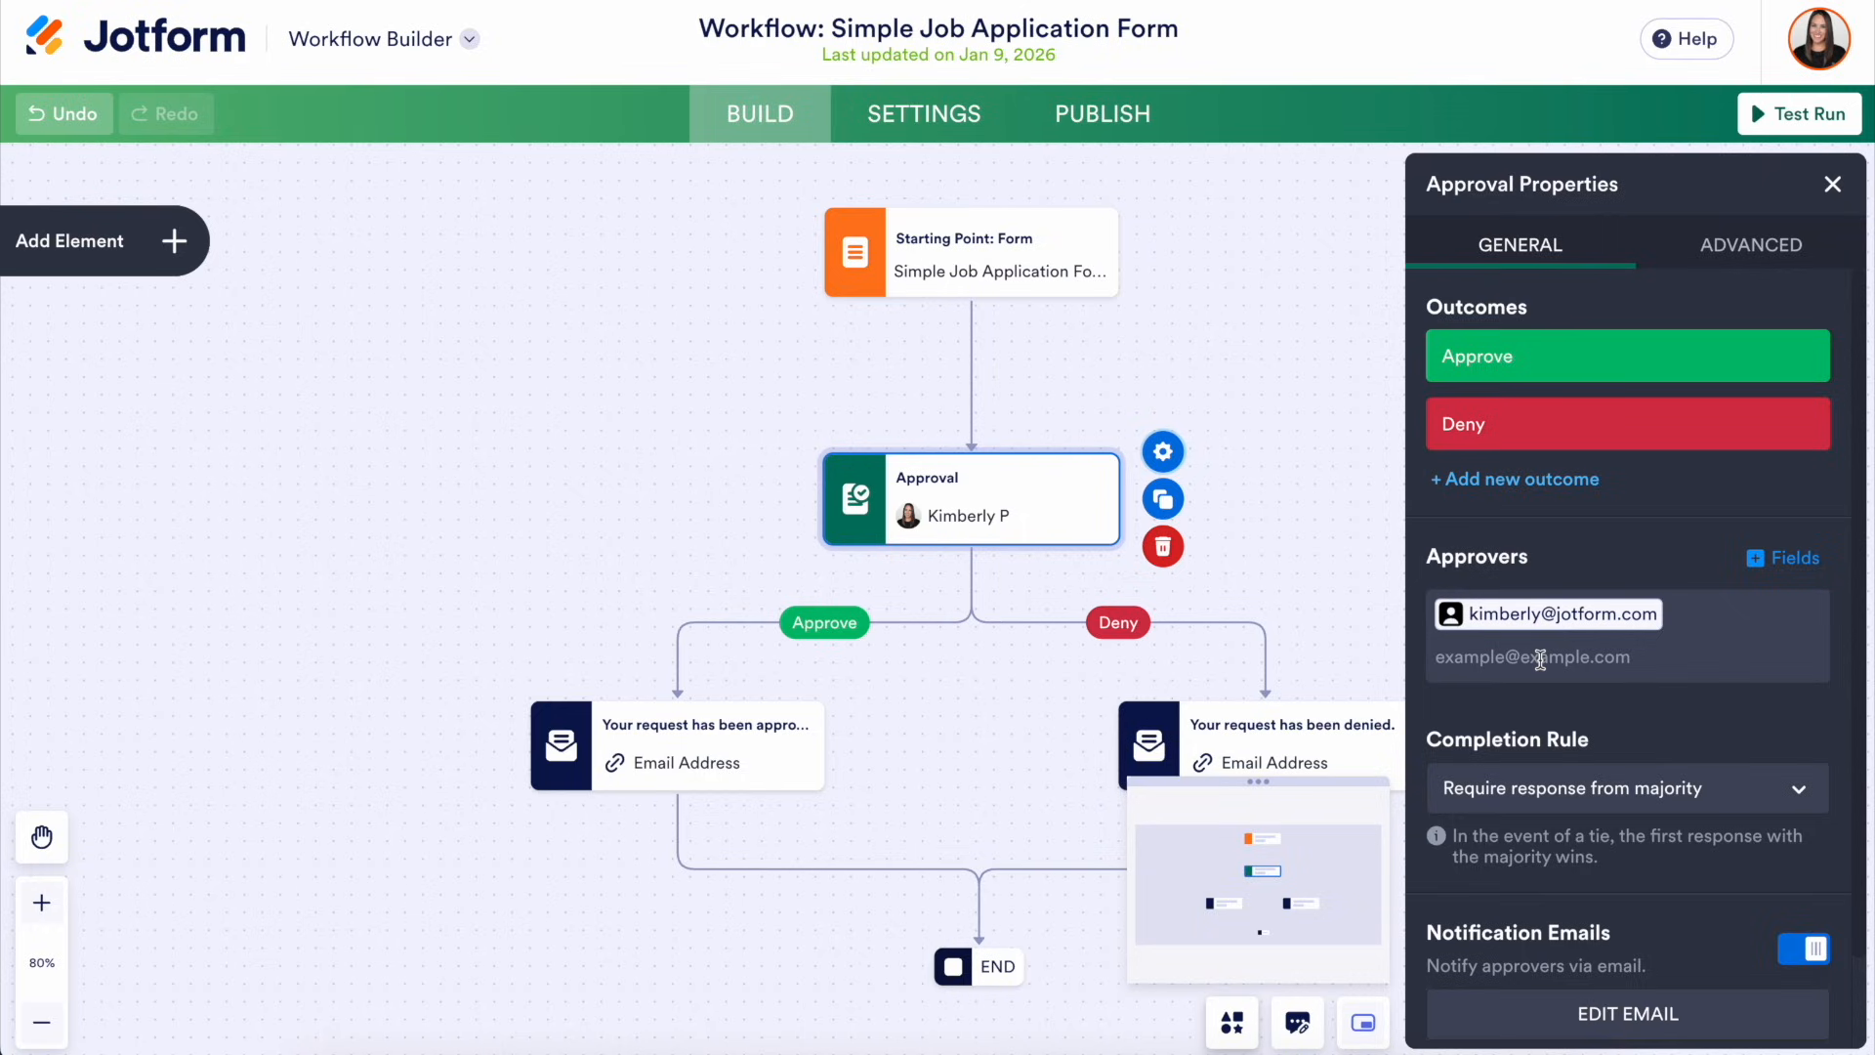
click(1793, 563)
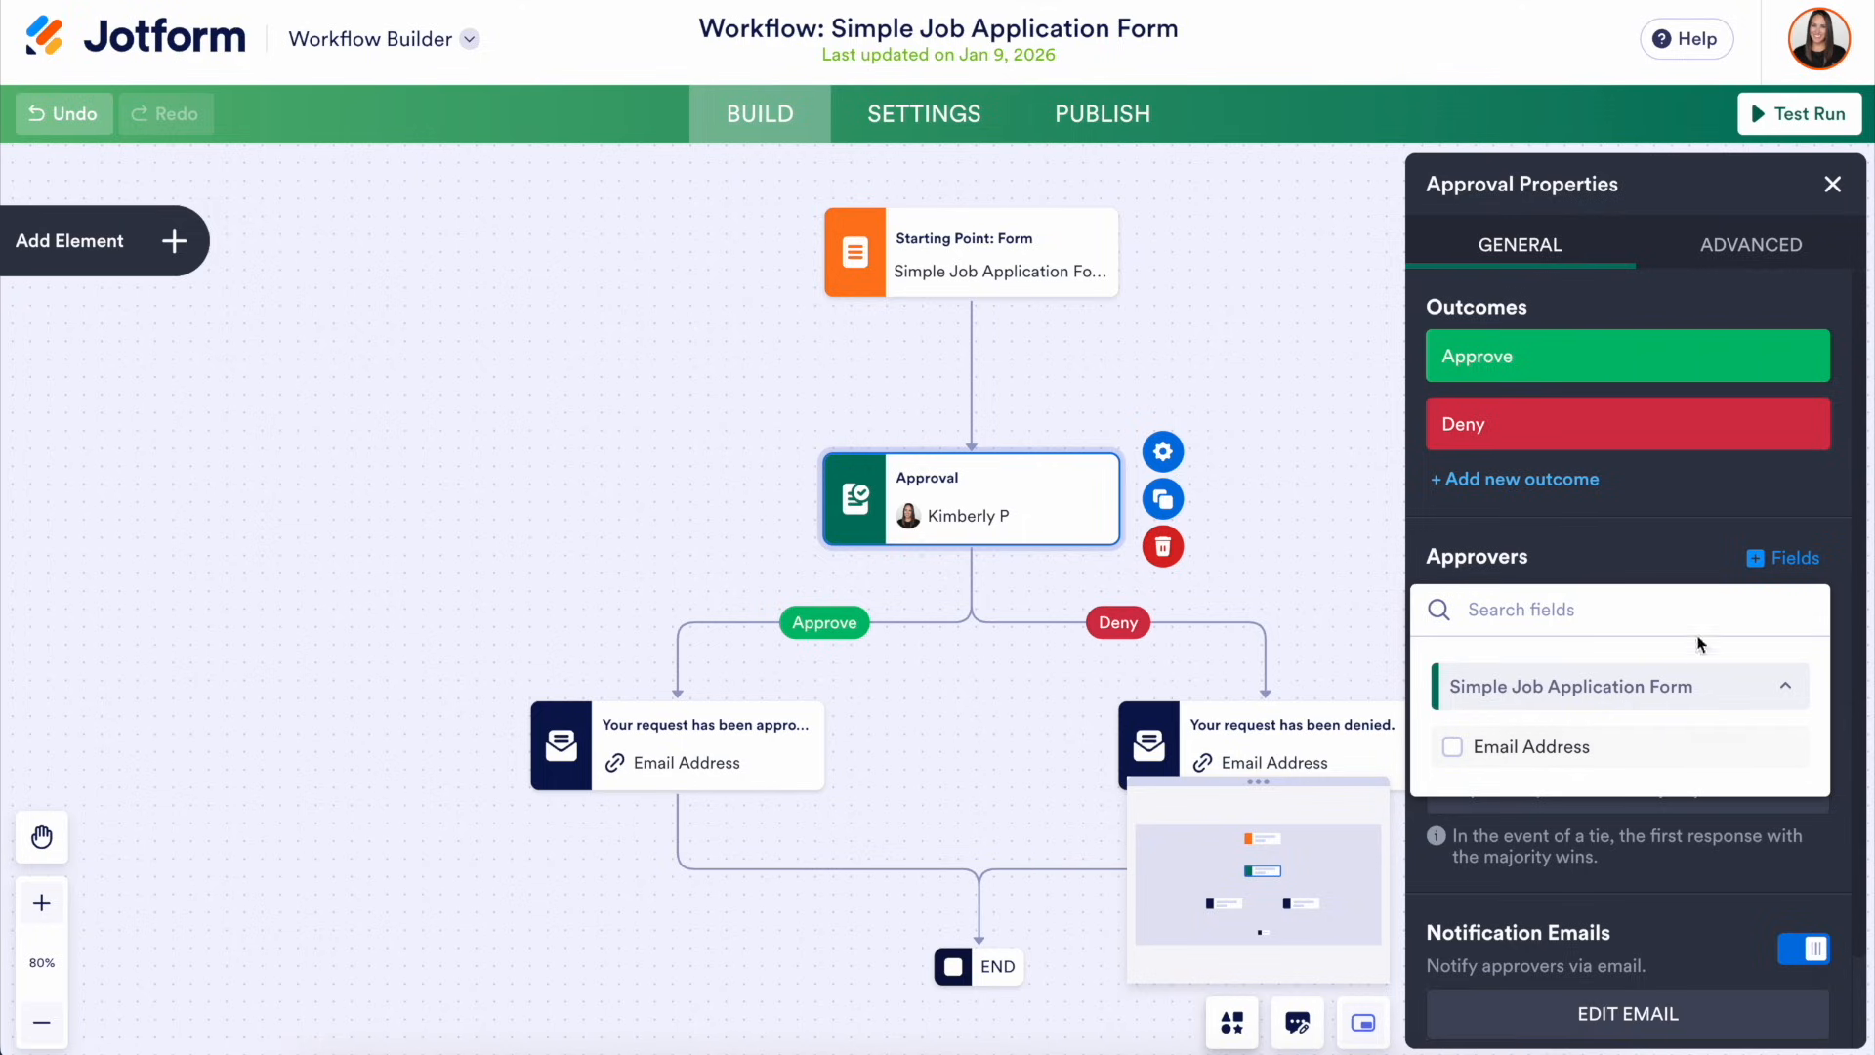
click(1696, 553)
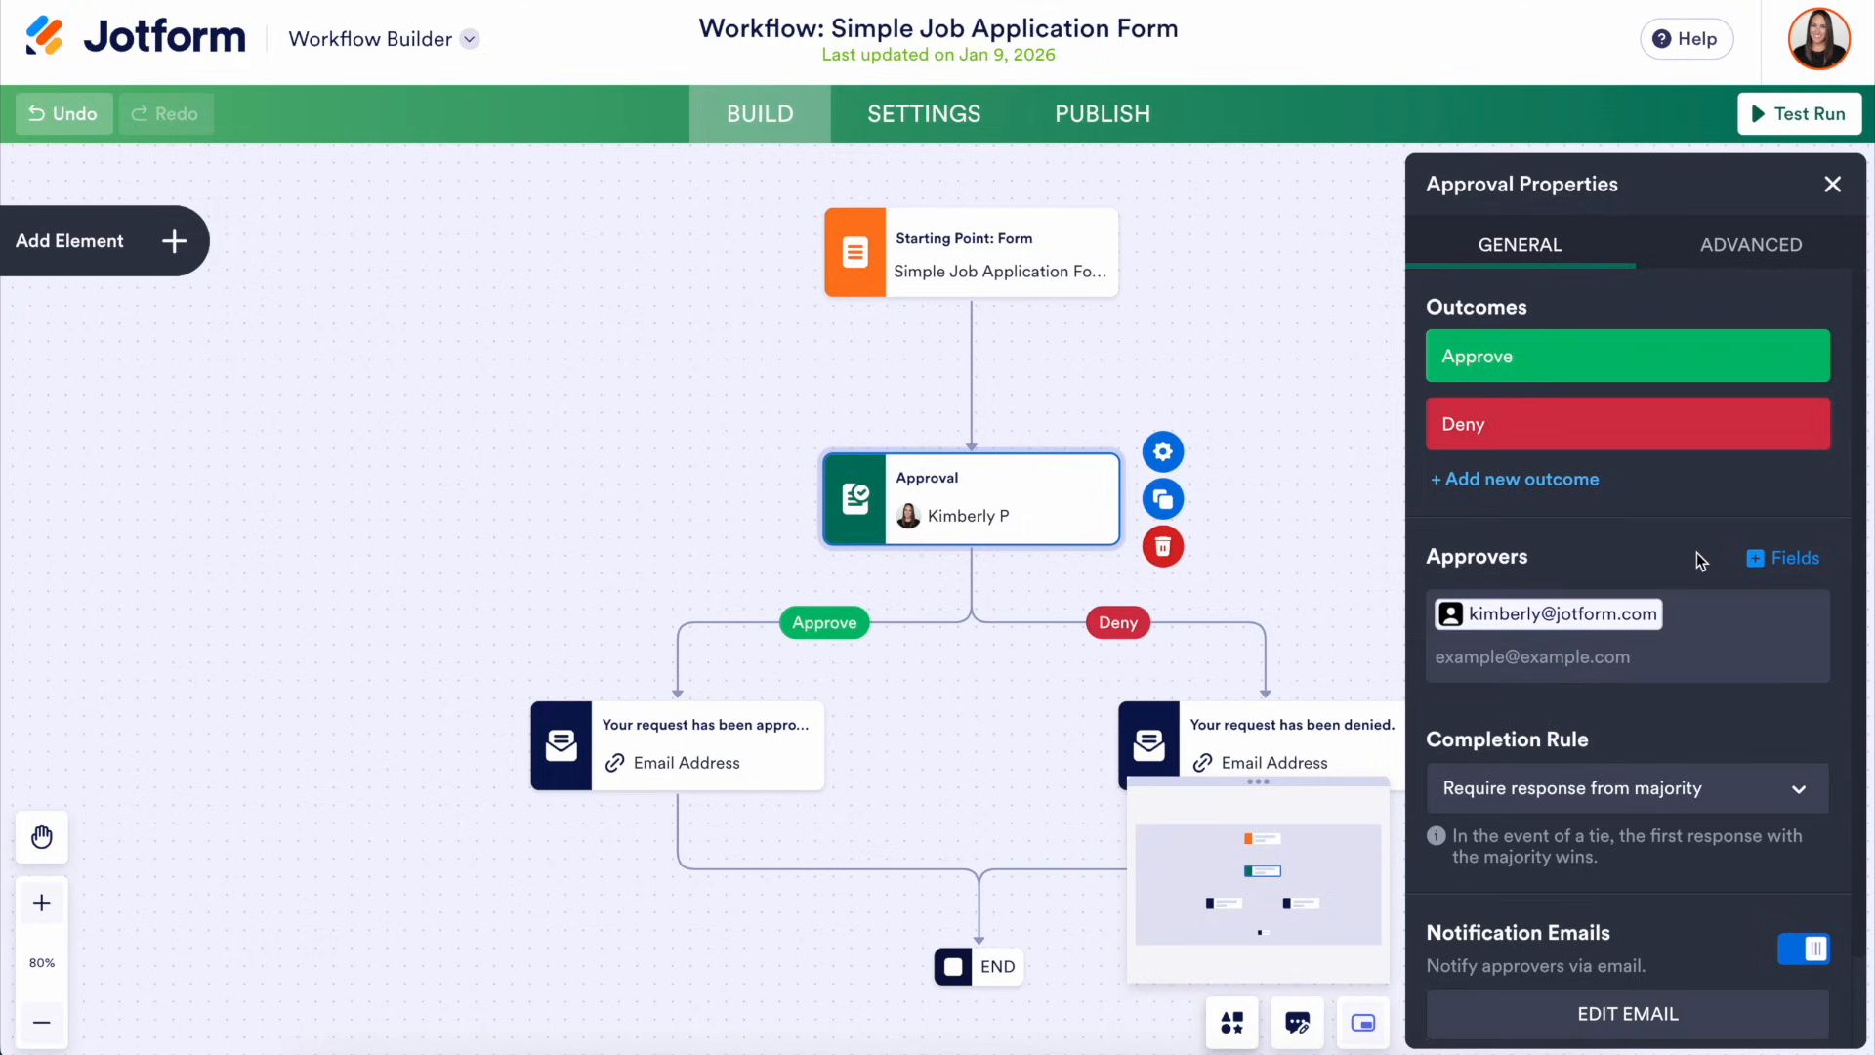
click(1721, 802)
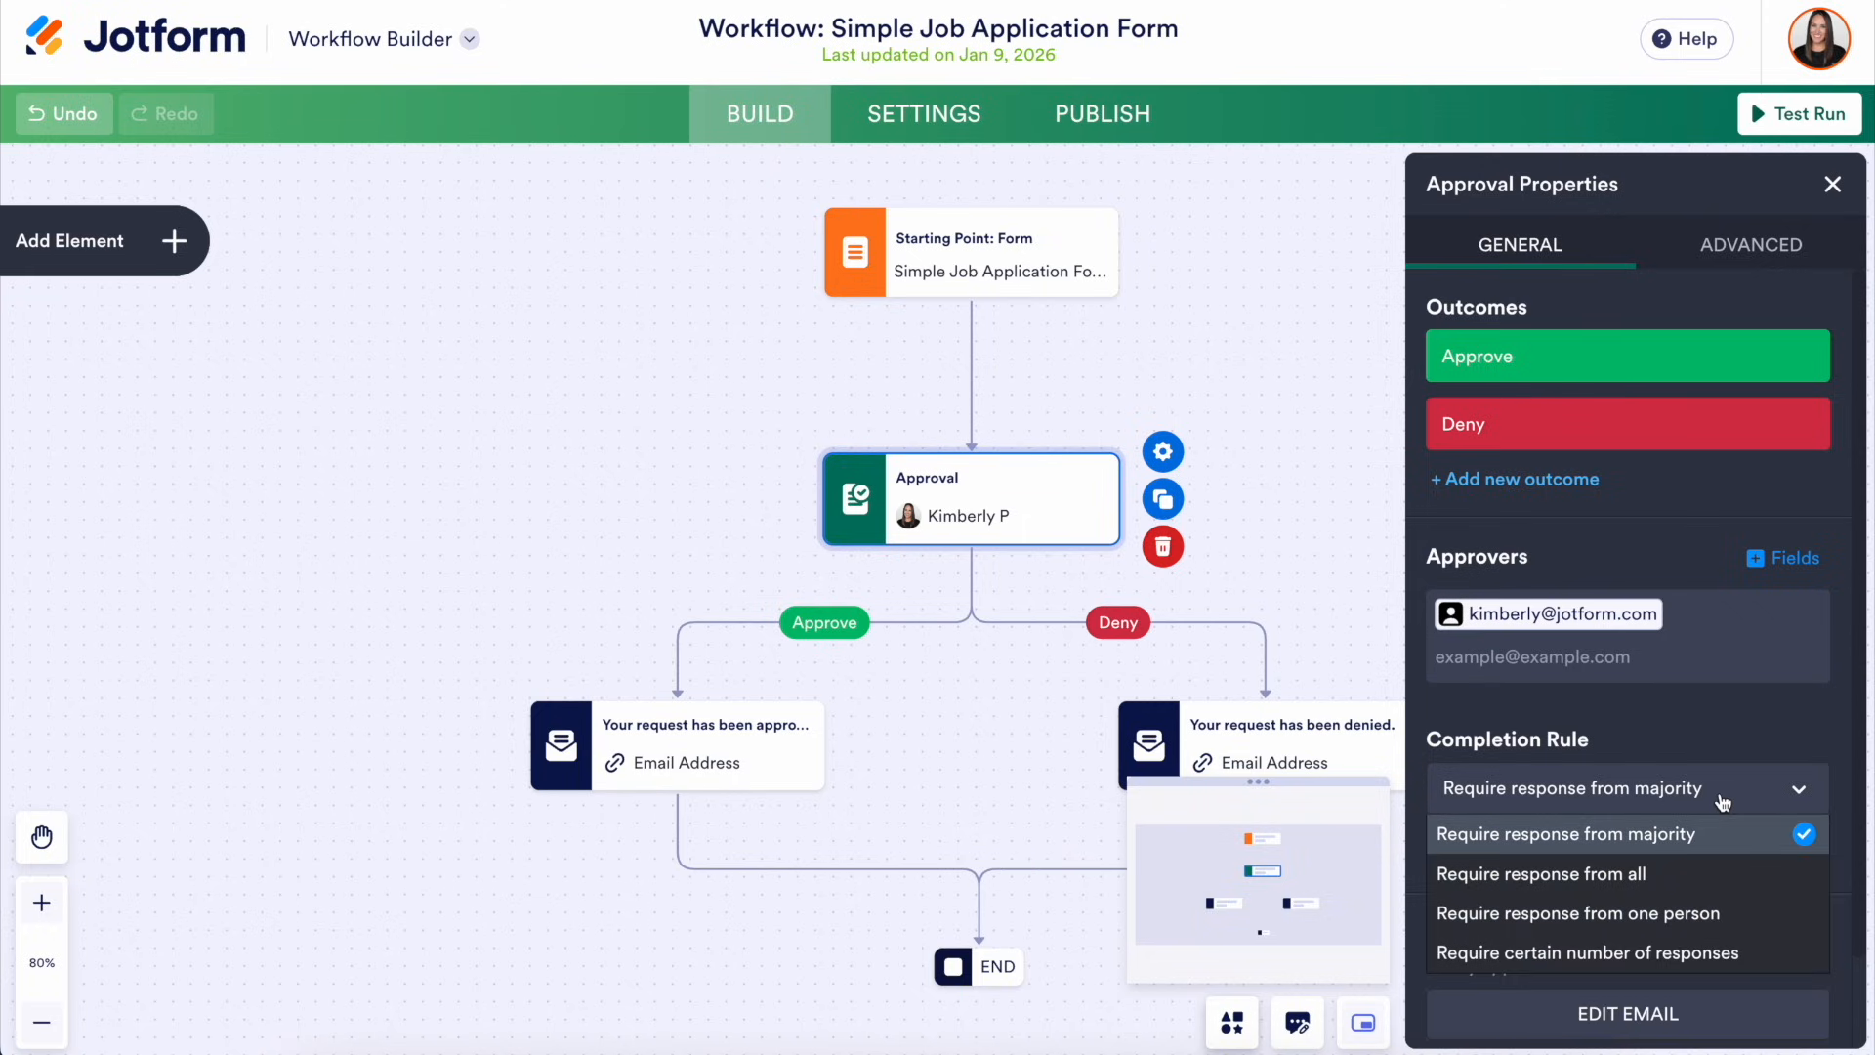
click(1723, 732)
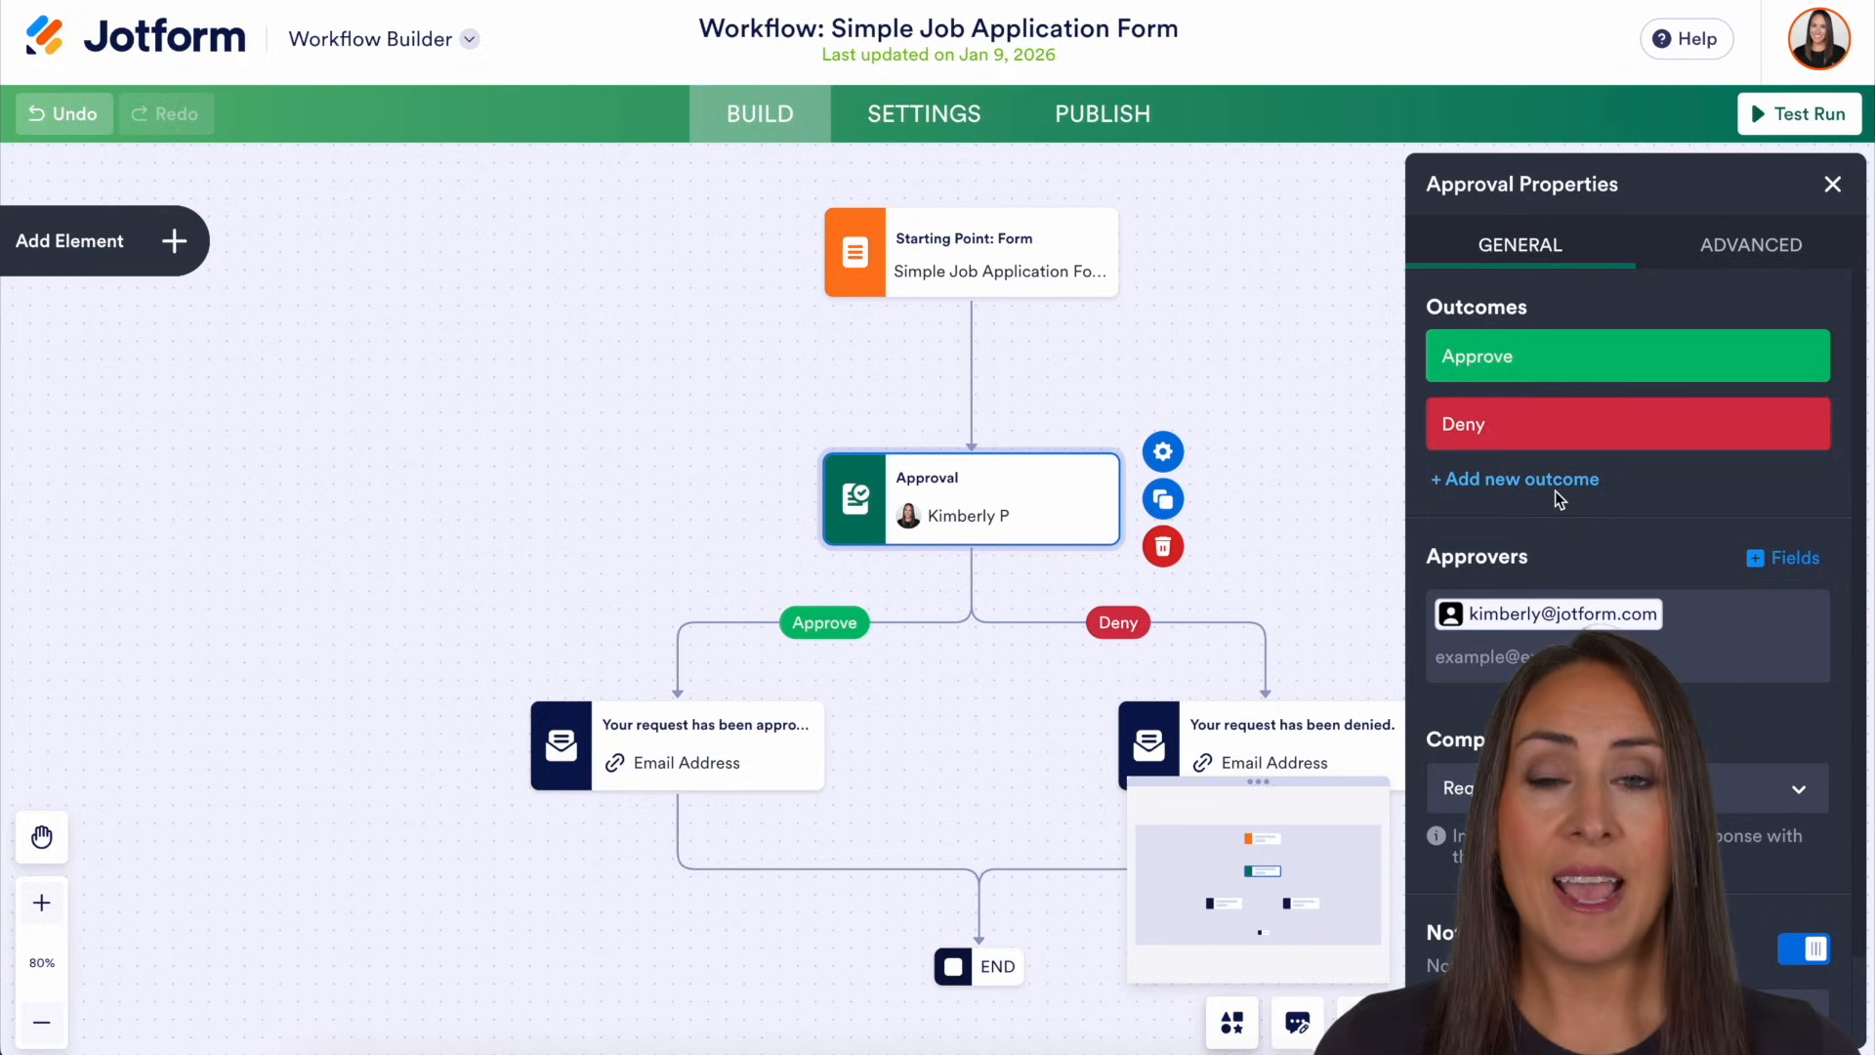
click(1829, 186)
- Delete the END element and the empty placeholder beneath the approval and denial emails
scroll(1553, 464, down, 5)
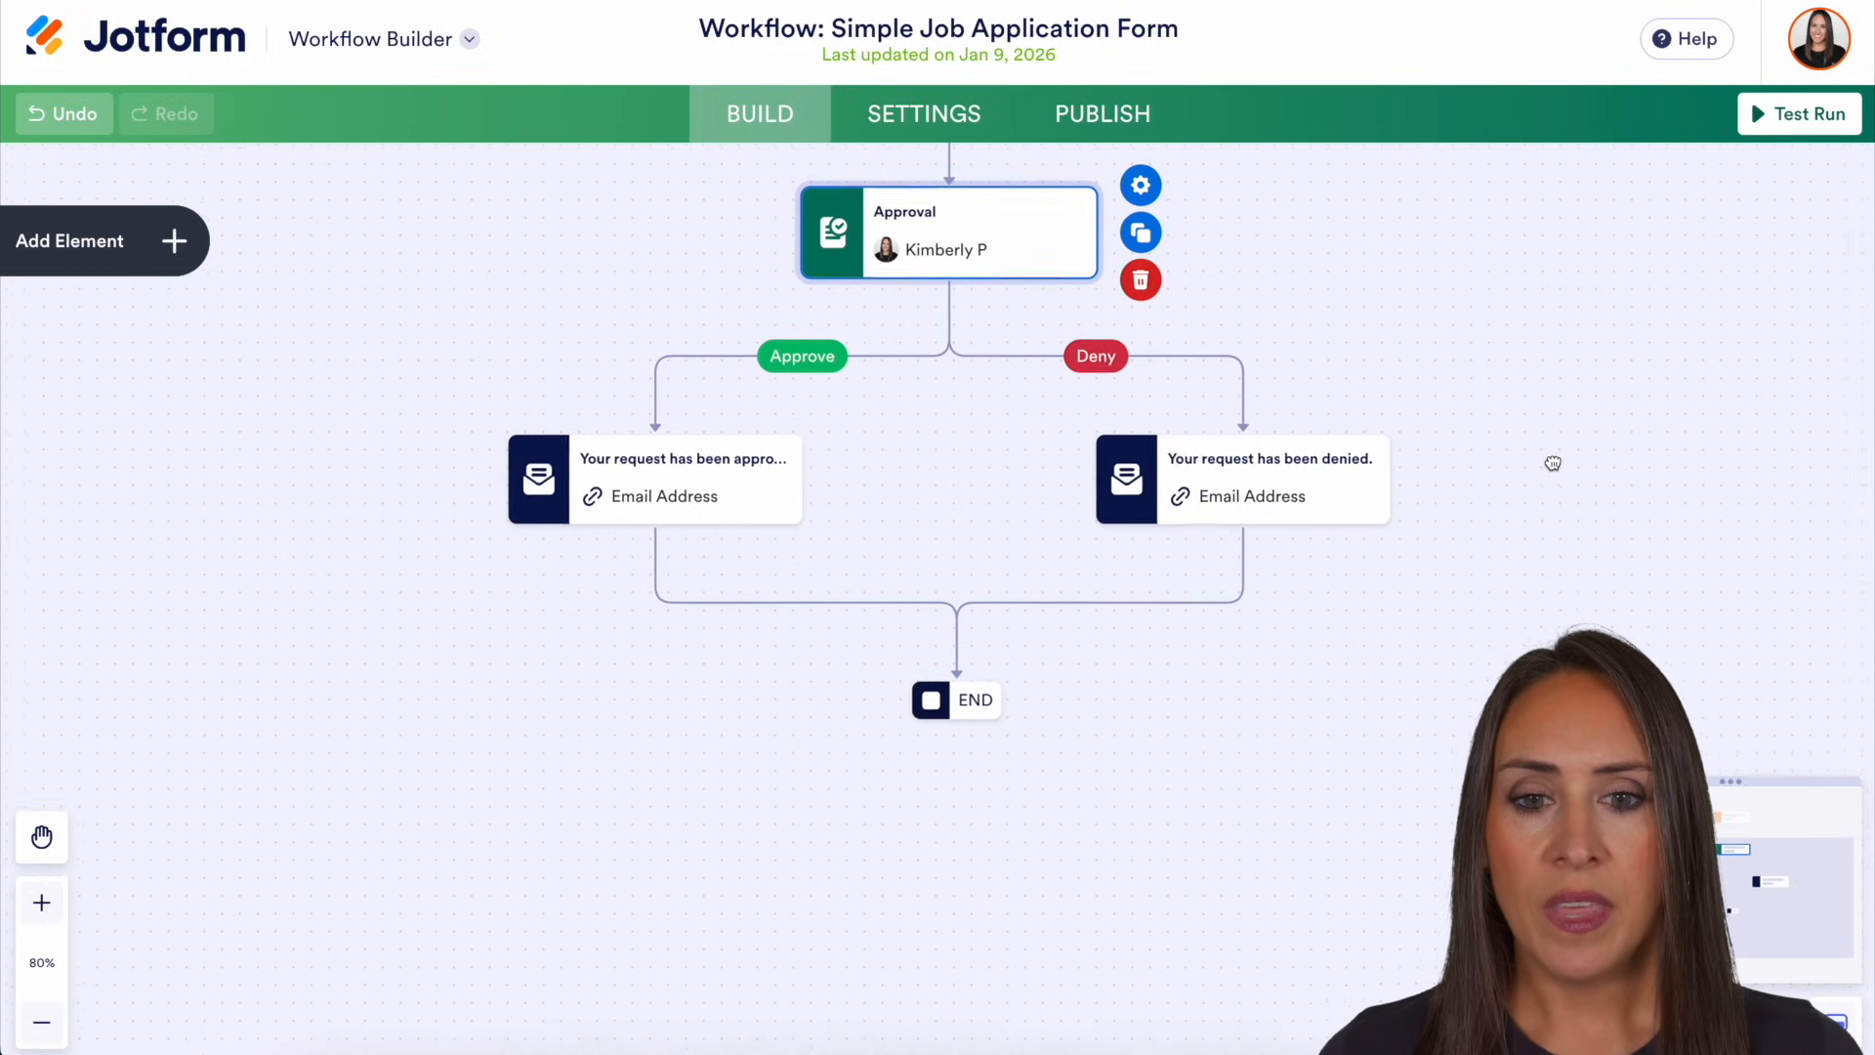
mouse_move(1038, 243)
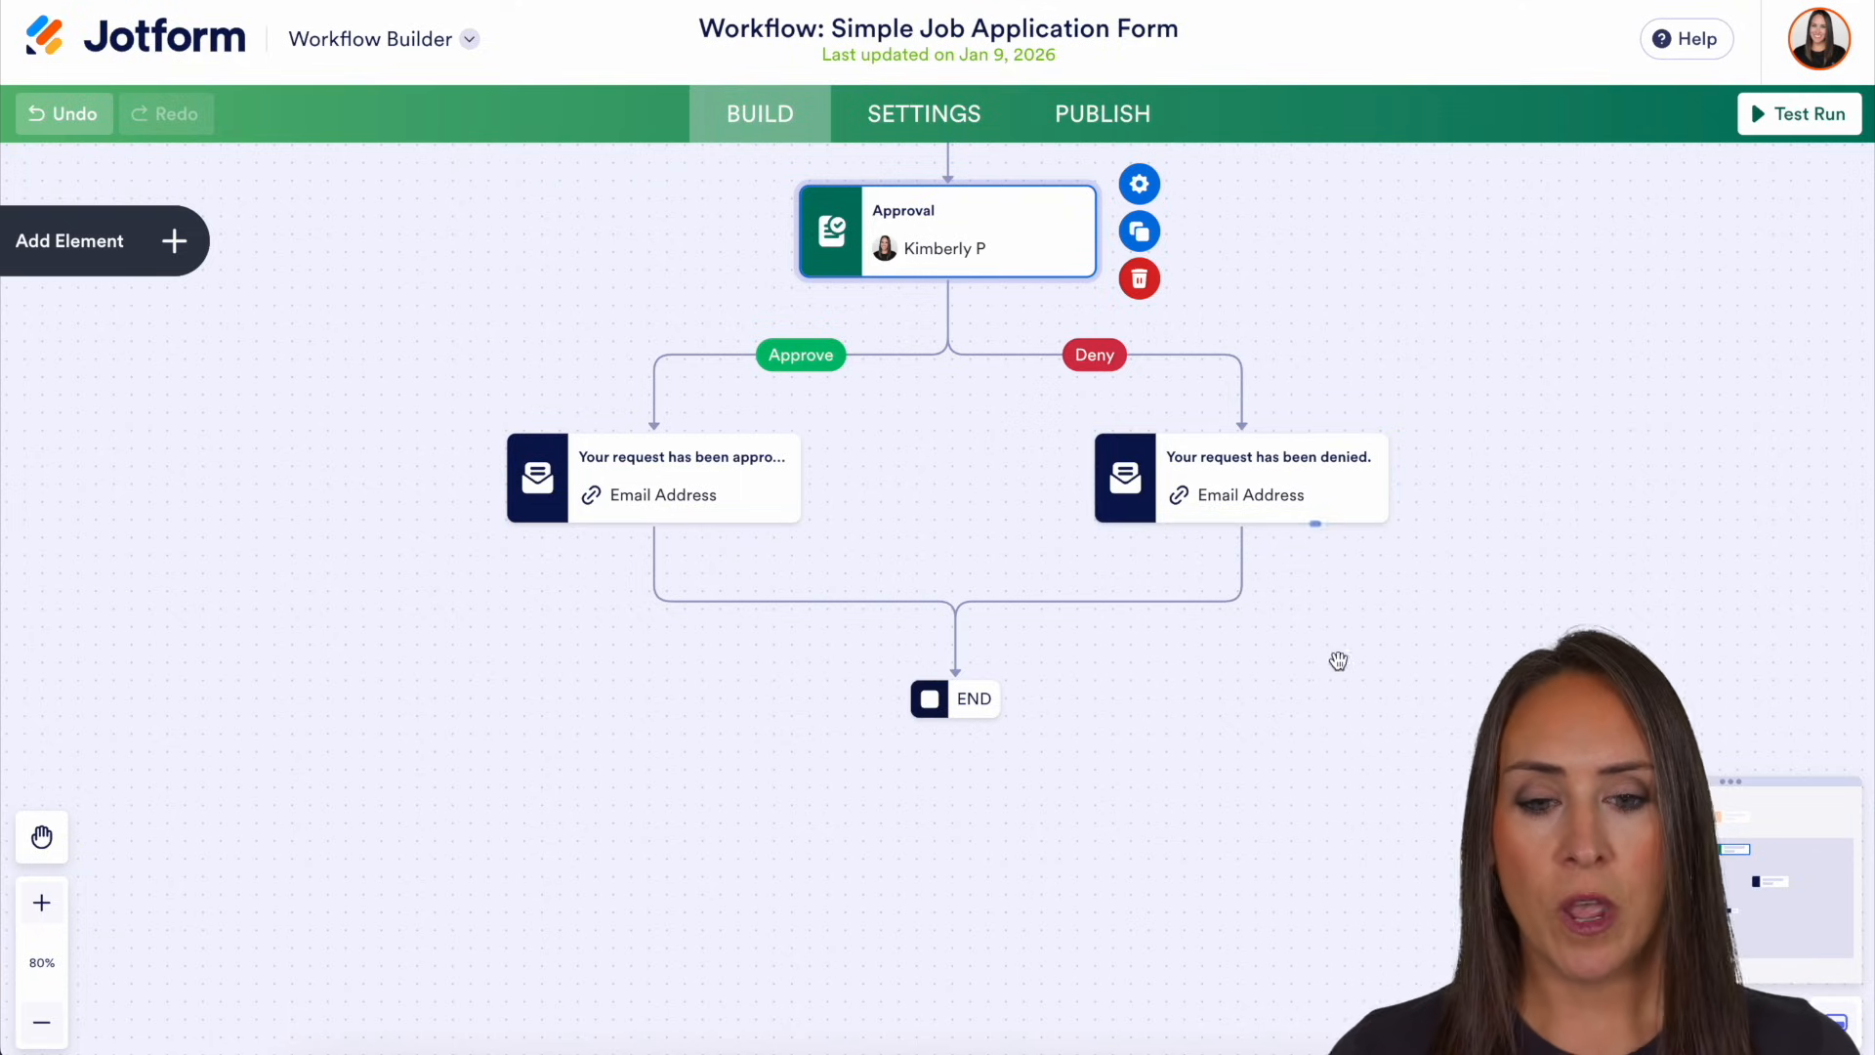
click(996, 700)
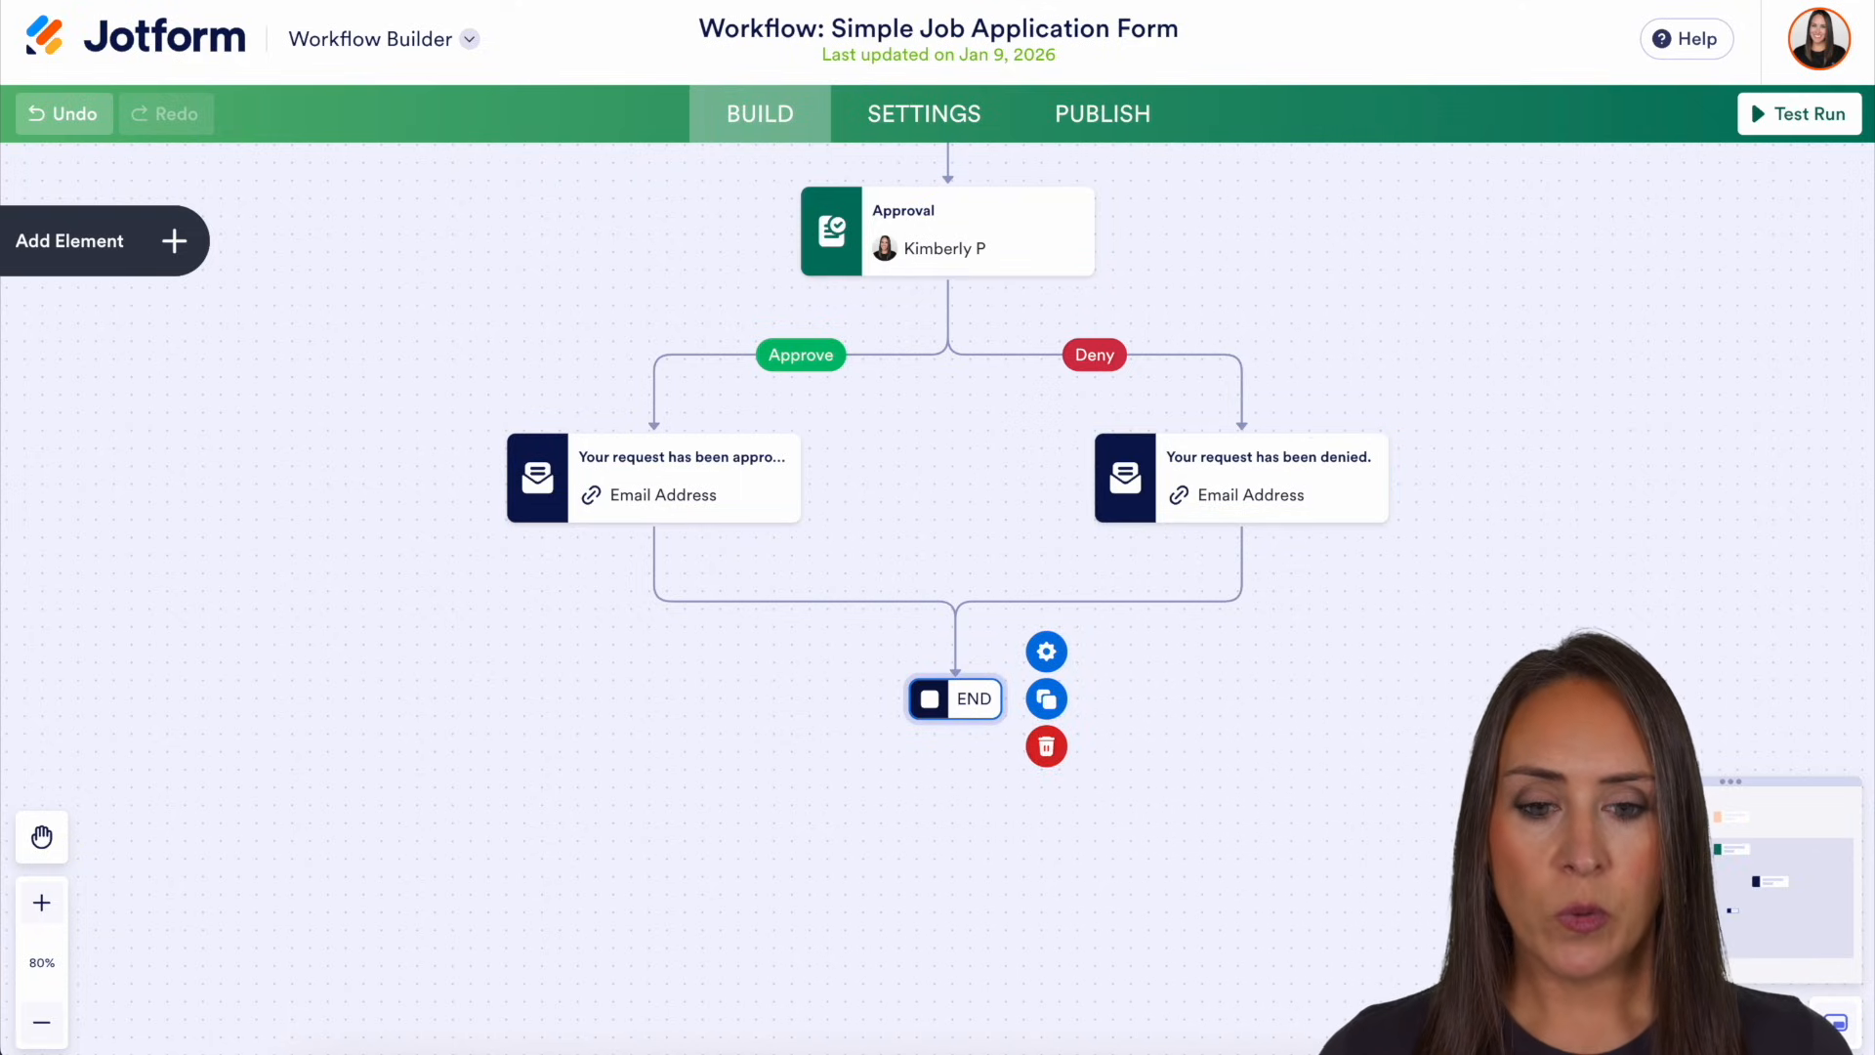
click(1044, 750)
click(1310, 758)
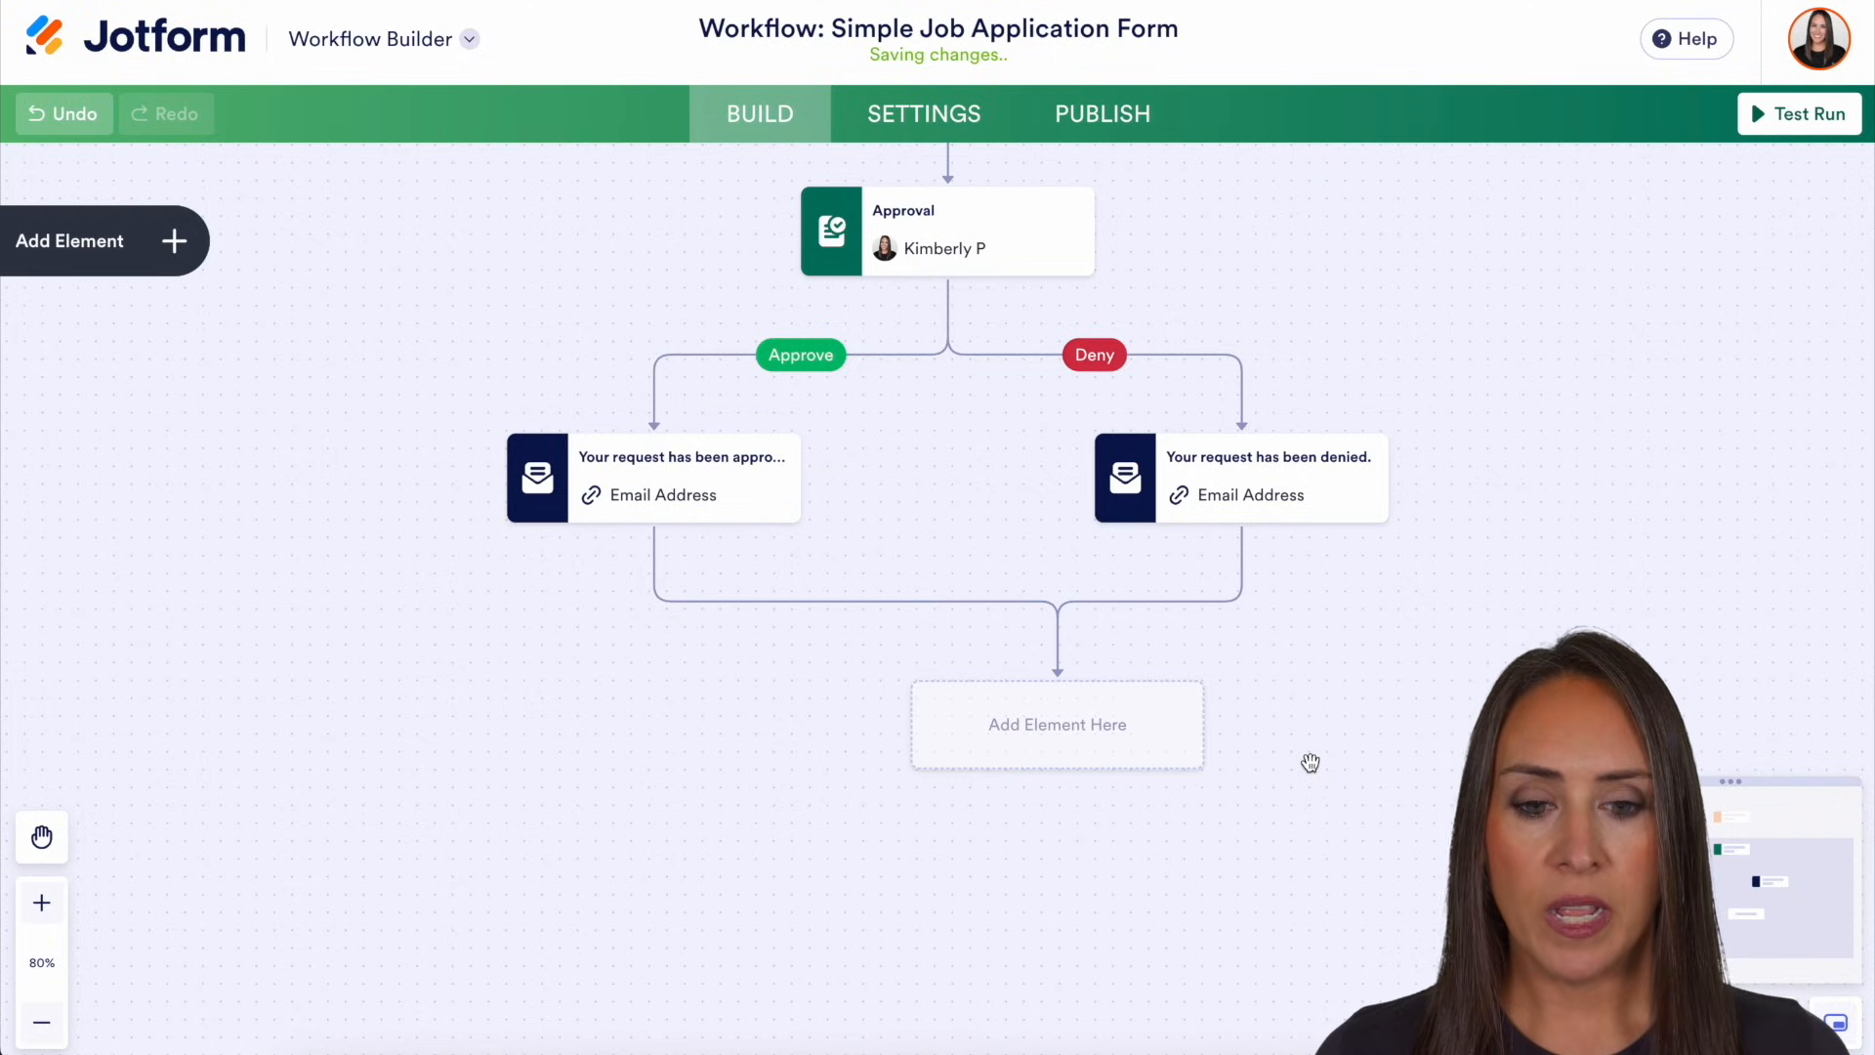
click(1033, 745)
click(1246, 729)
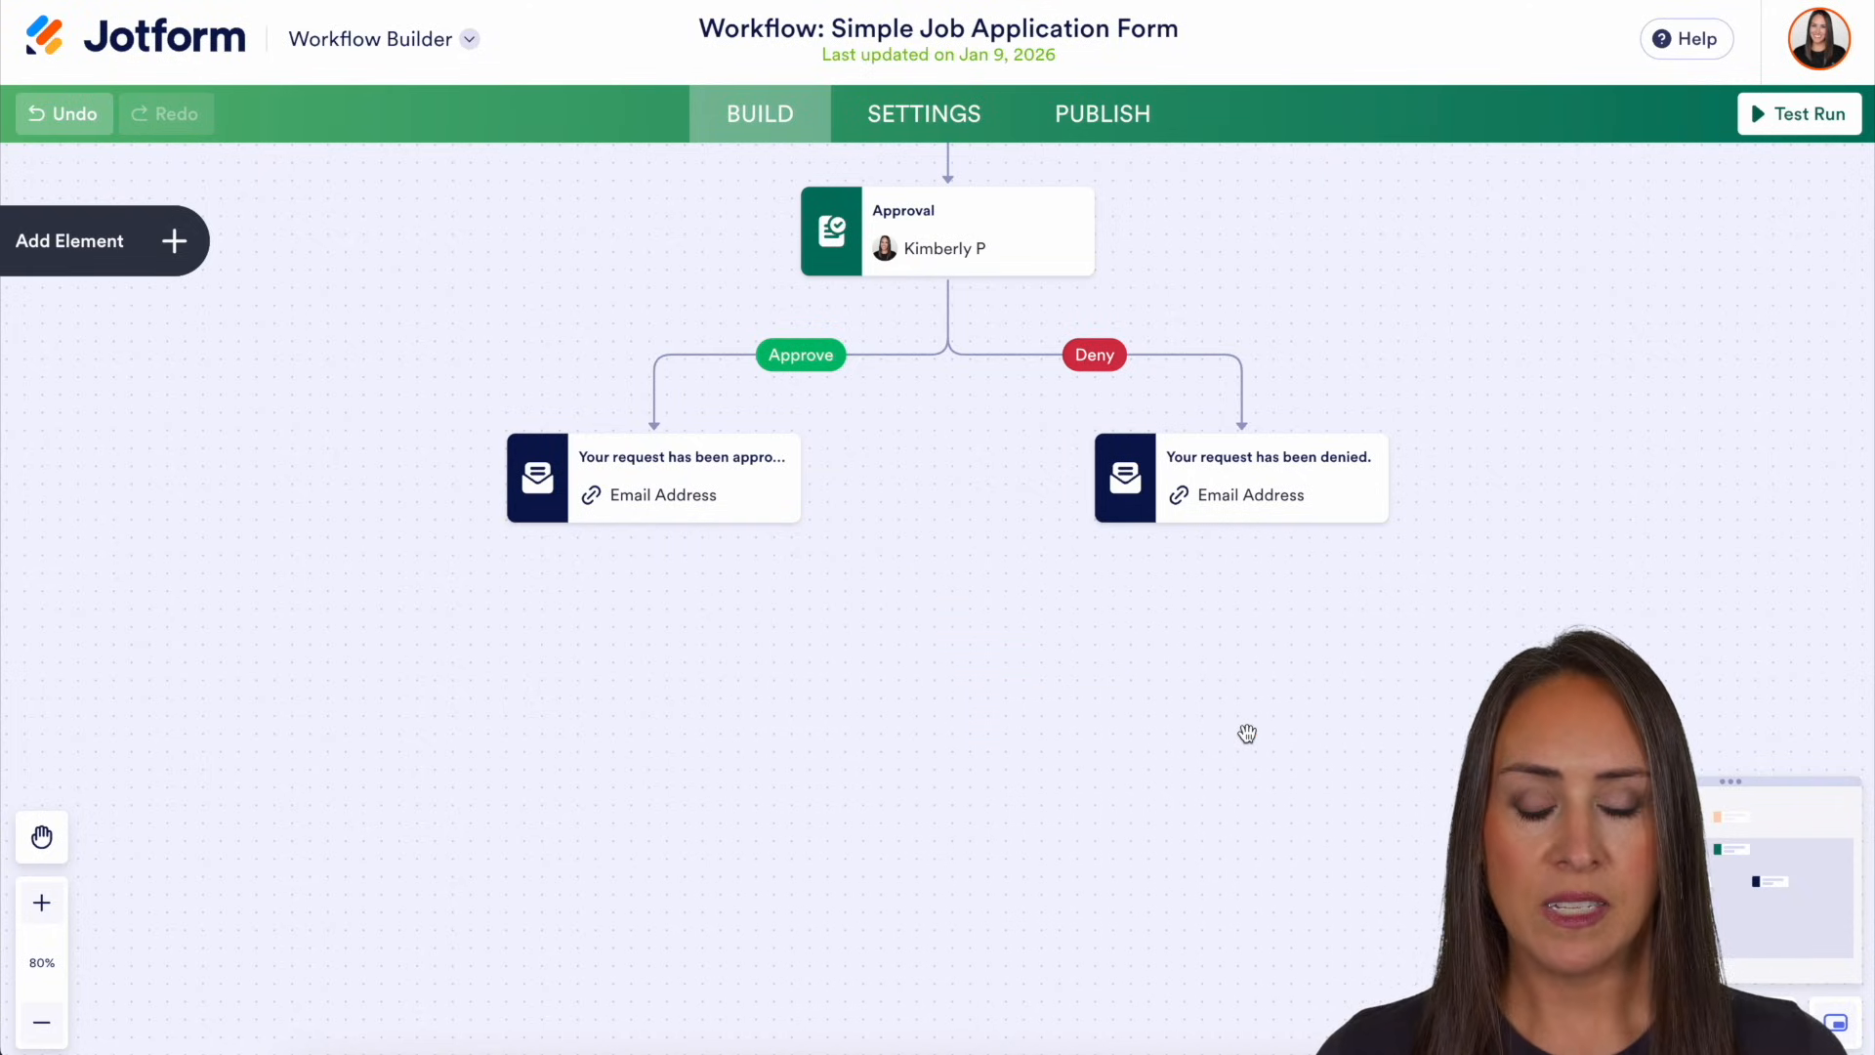
- Add a Task element below the approval email and connect the email to it
click(186, 255)
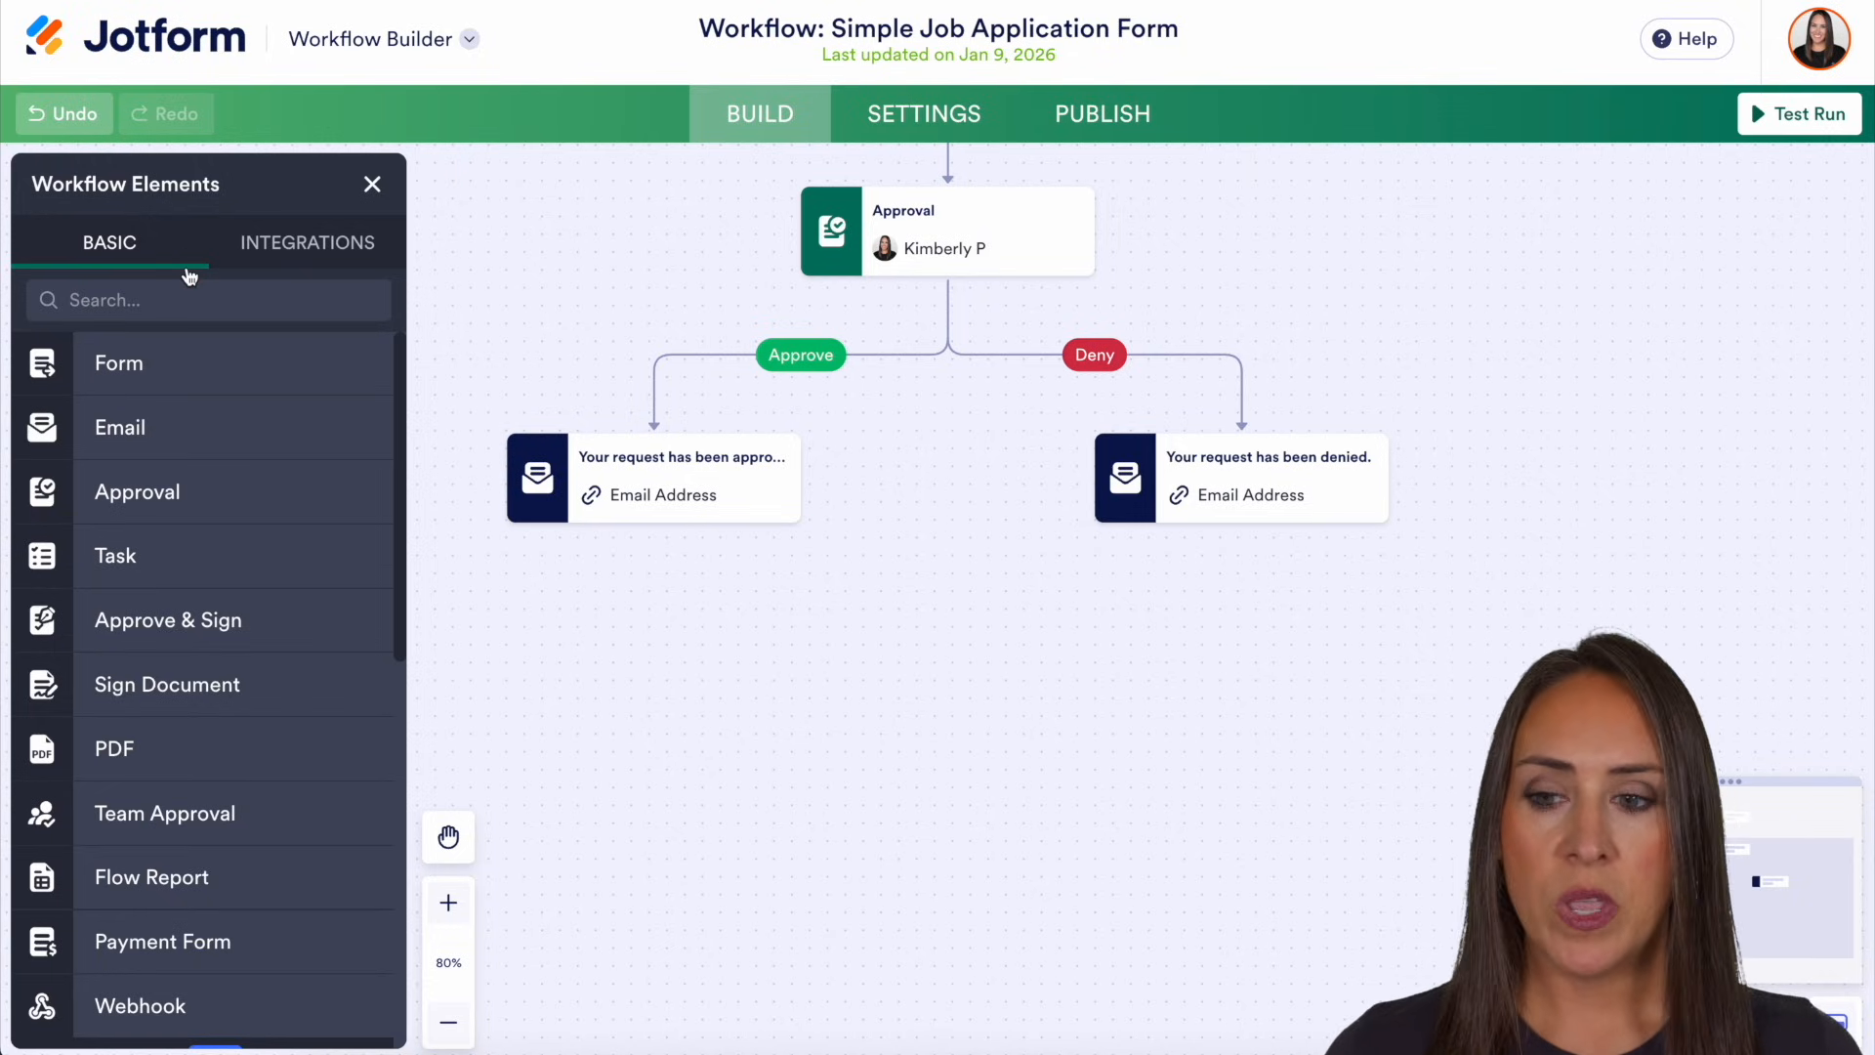
drag(155, 554, 627, 656)
drag(758, 674, 657, 641)
drag(653, 525, 661, 621)
- Set the new task's title to "Call for an interview"
click(672, 705)
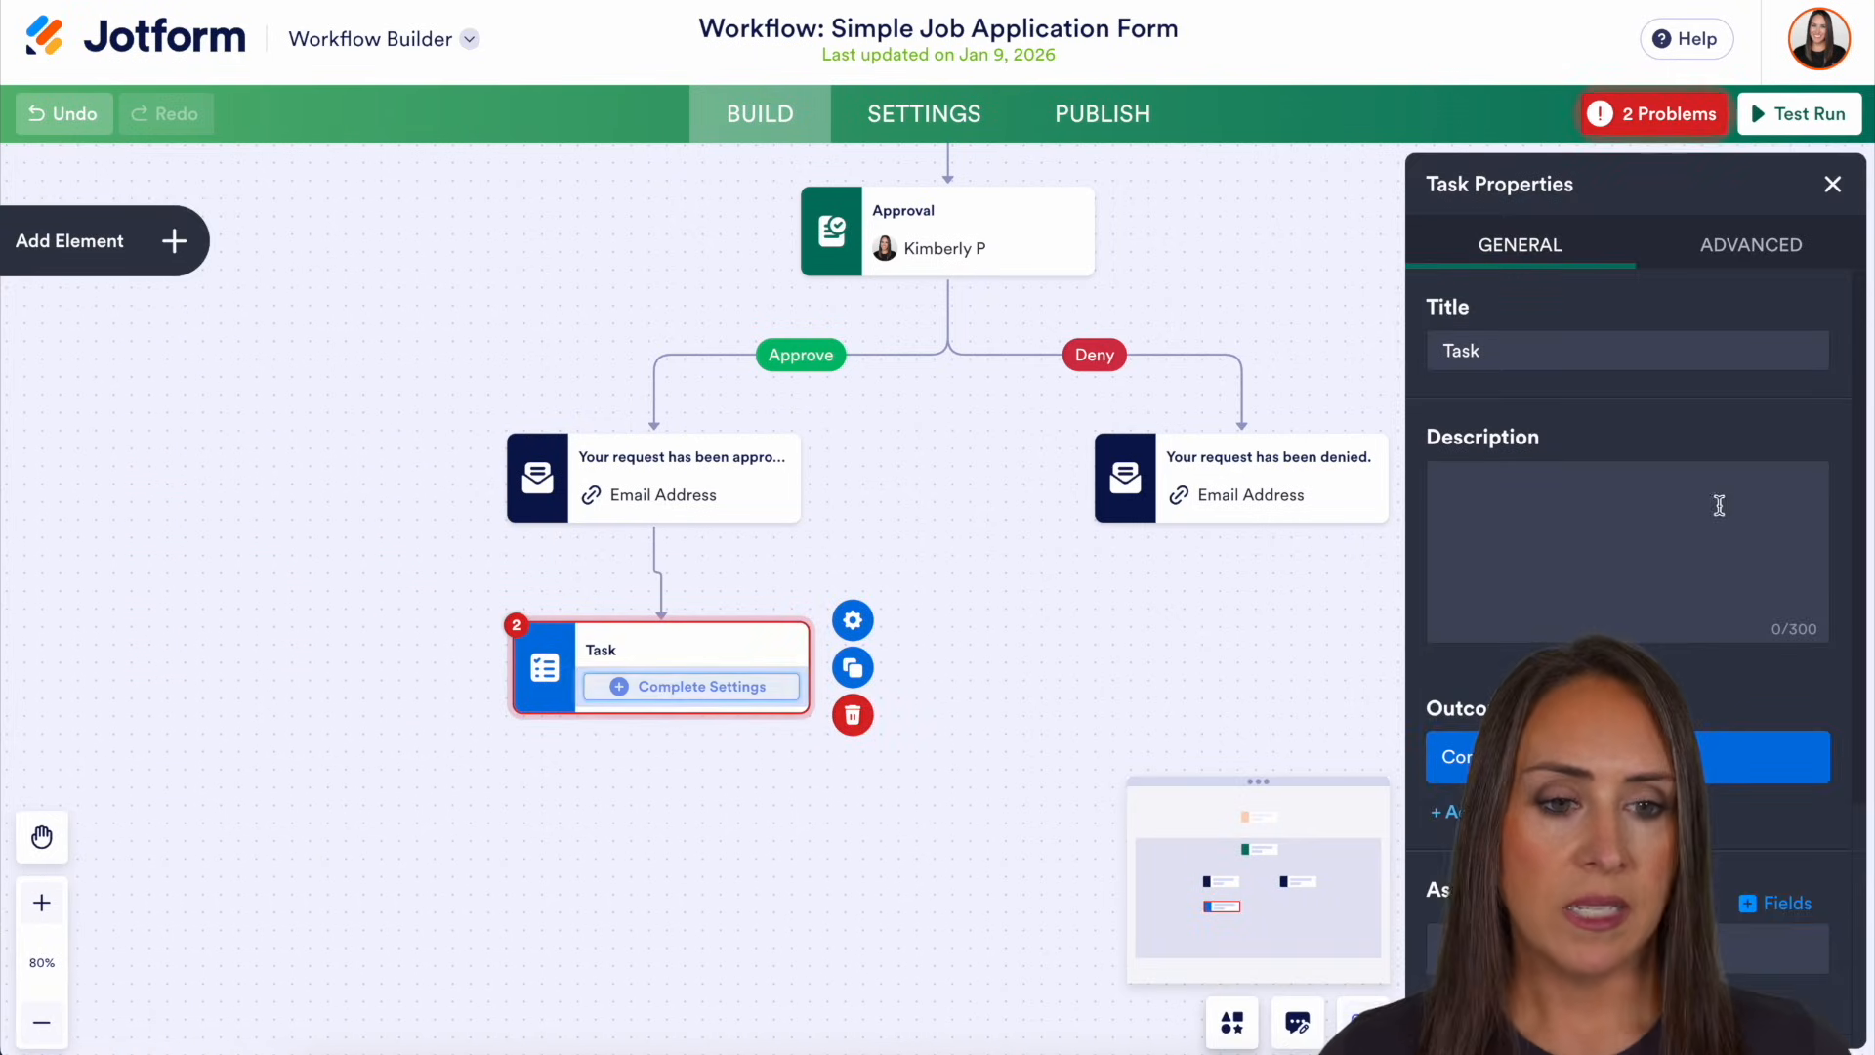
double_click(1576, 354)
text(C)
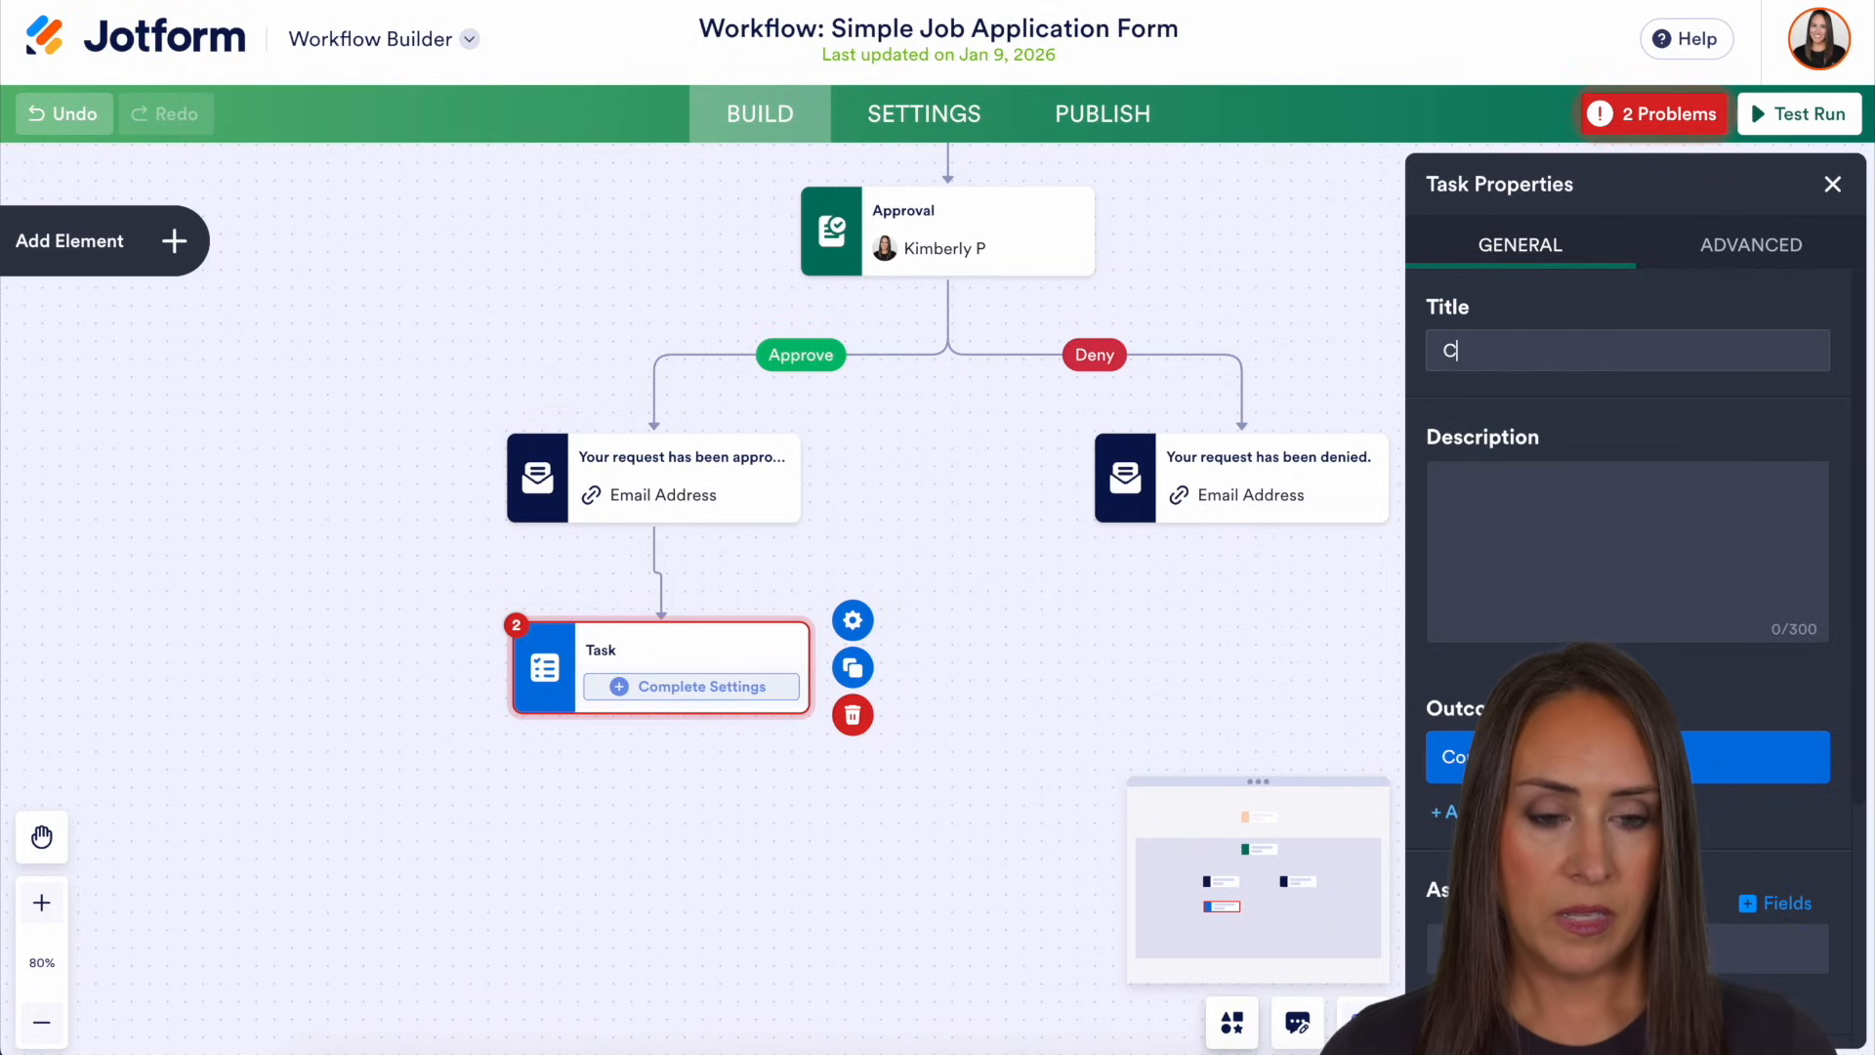
text(lll for )
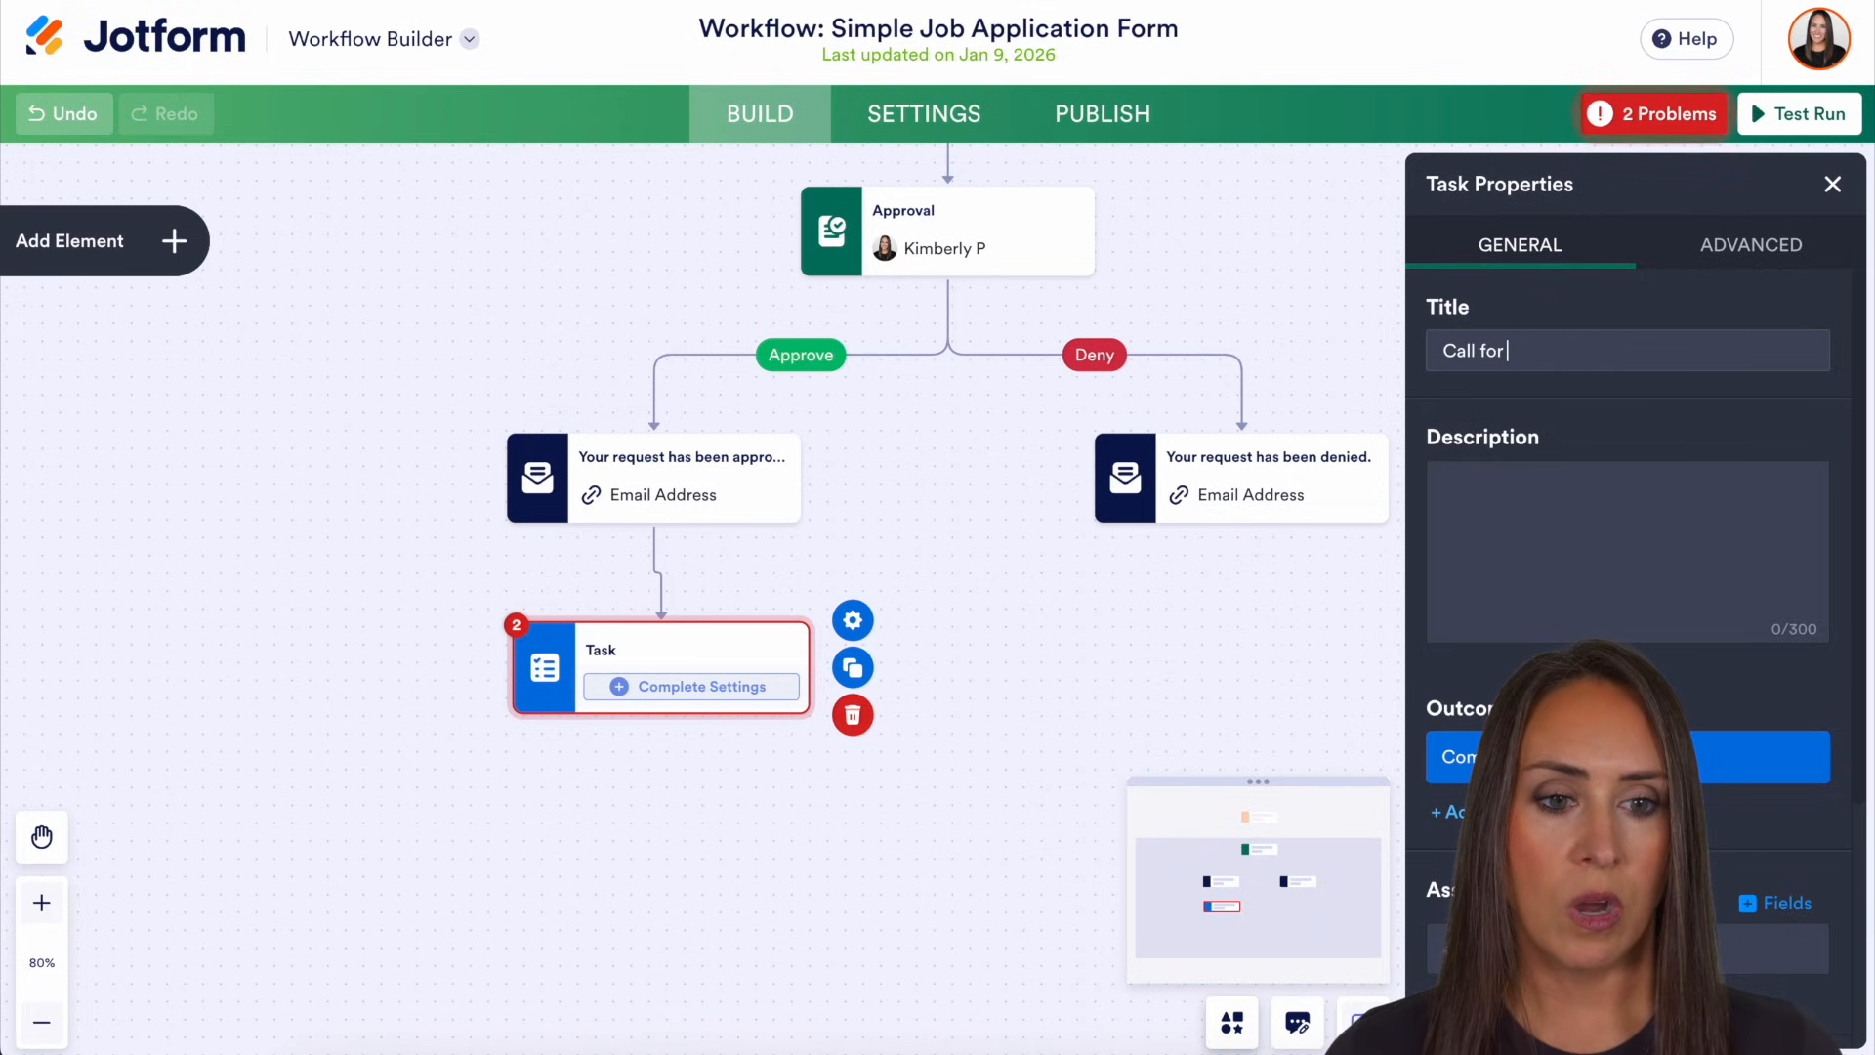
text(an interview)
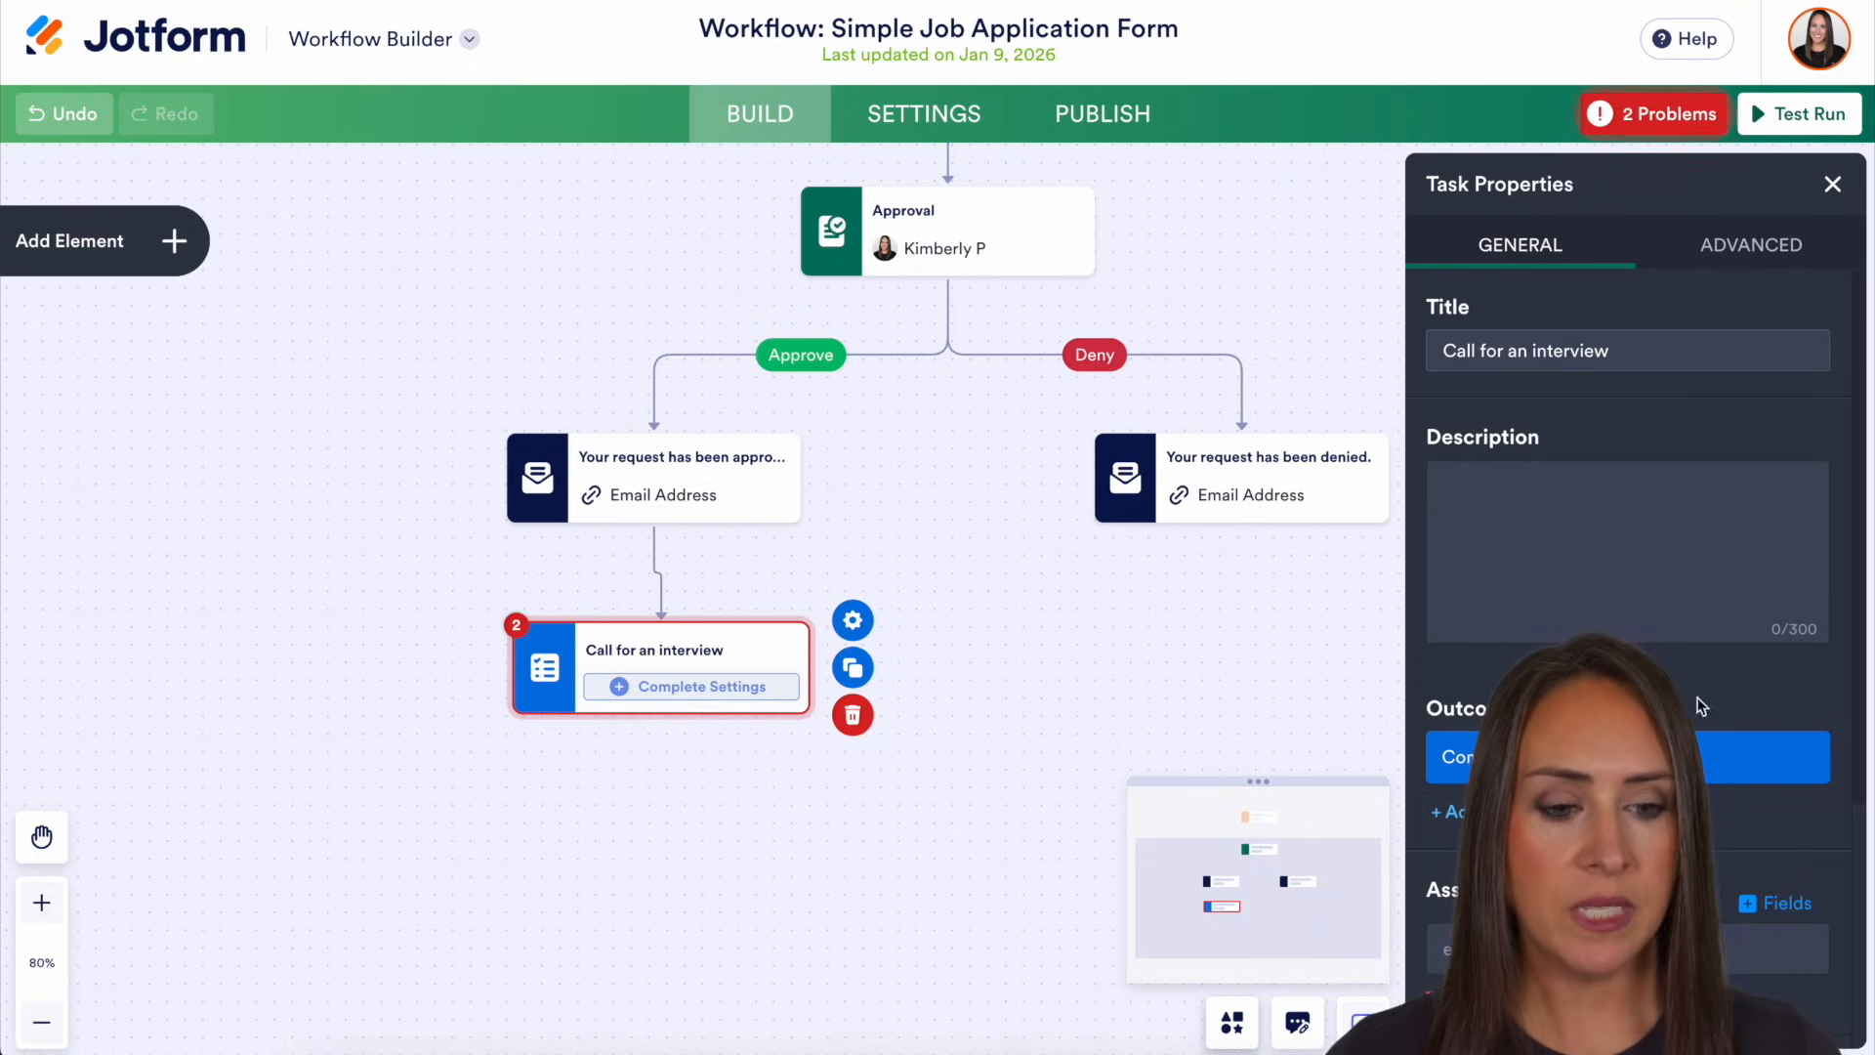
- Assign the interview task to the same person who handles the approval
click(1627, 949)
text(k)
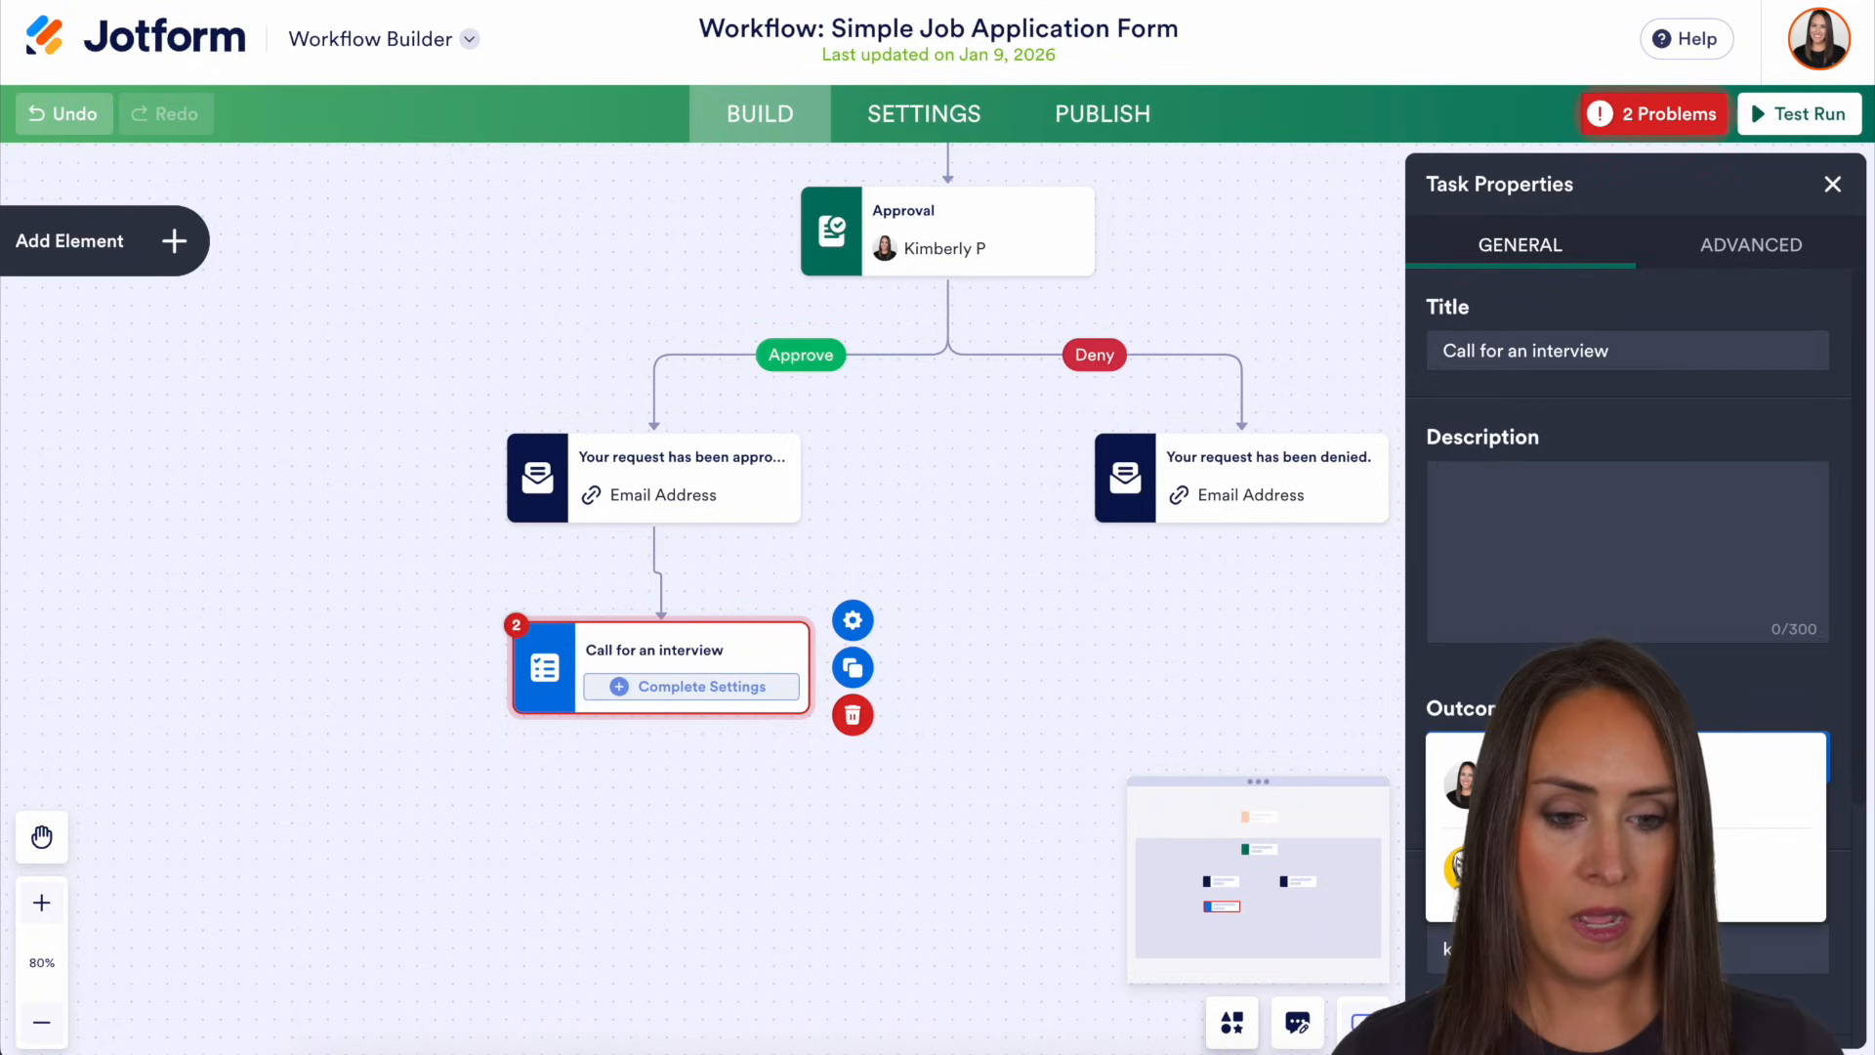
click(1601, 784)
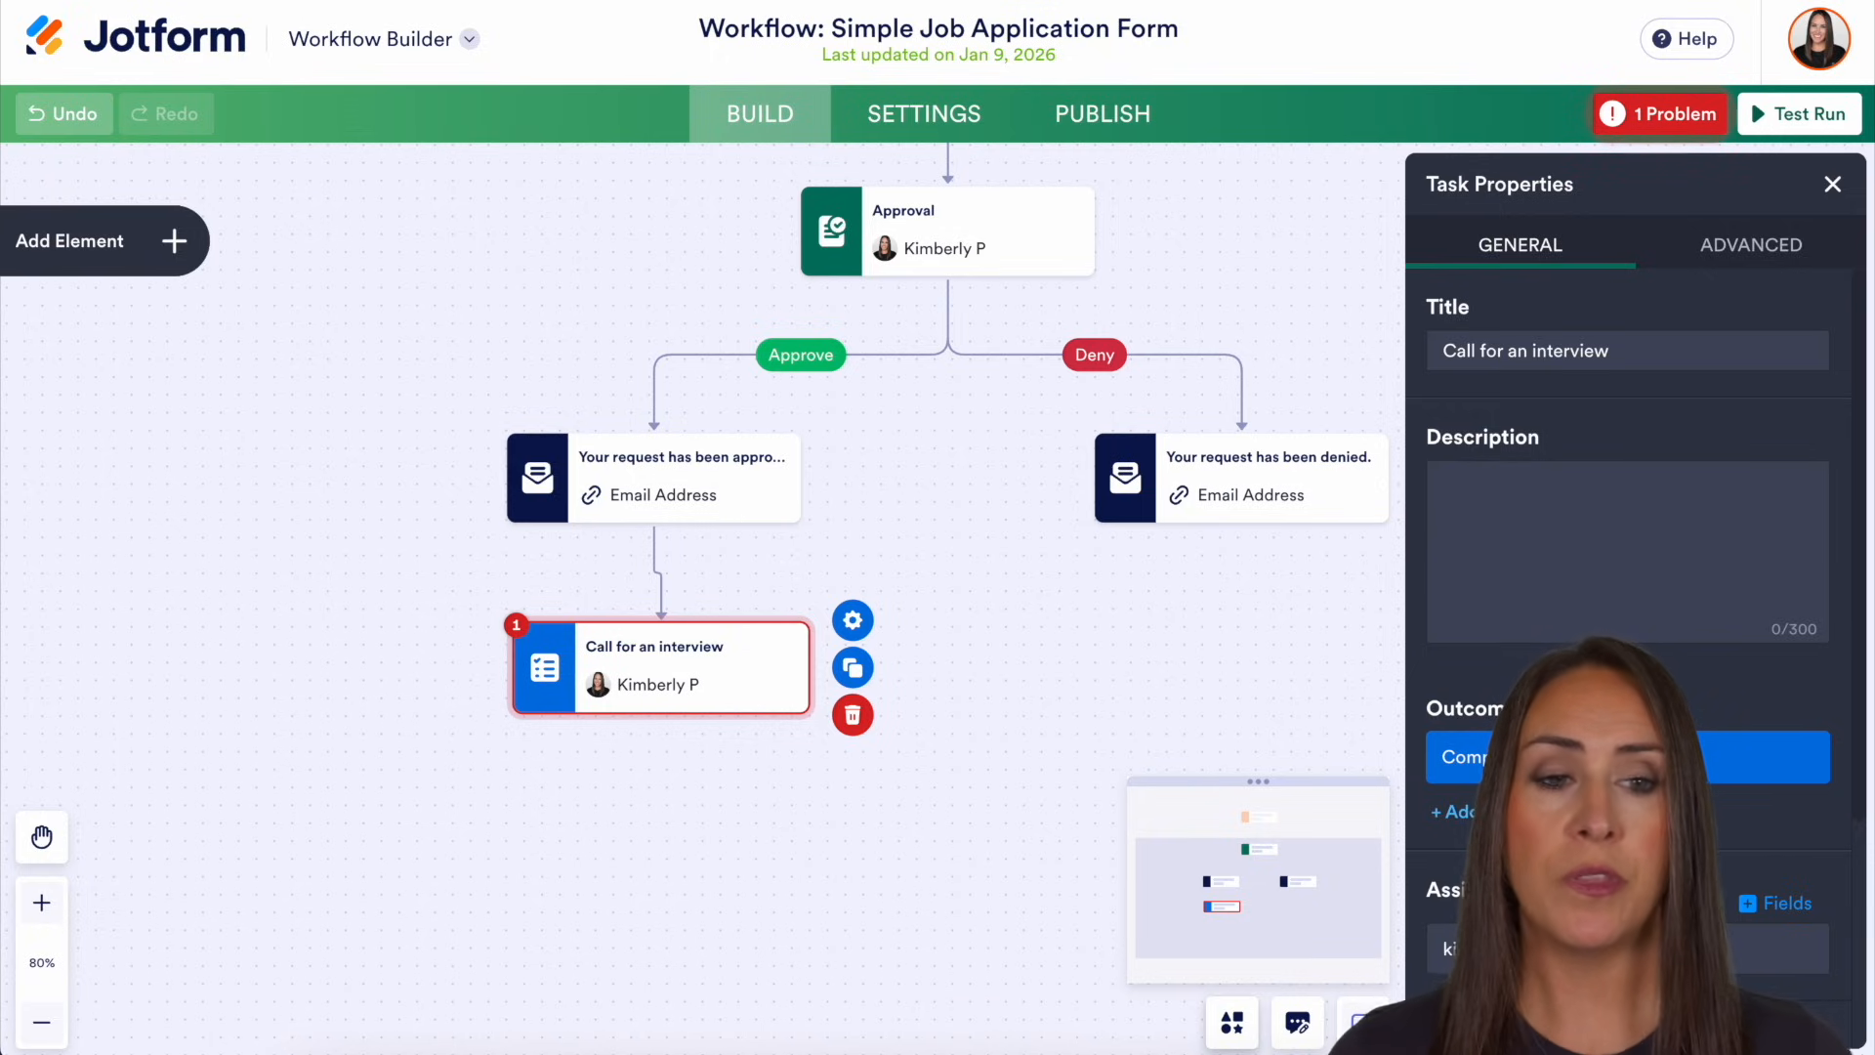
- Check the workflow's listed error and align the "Call for an interview" task directly under the approval email
click(1682, 127)
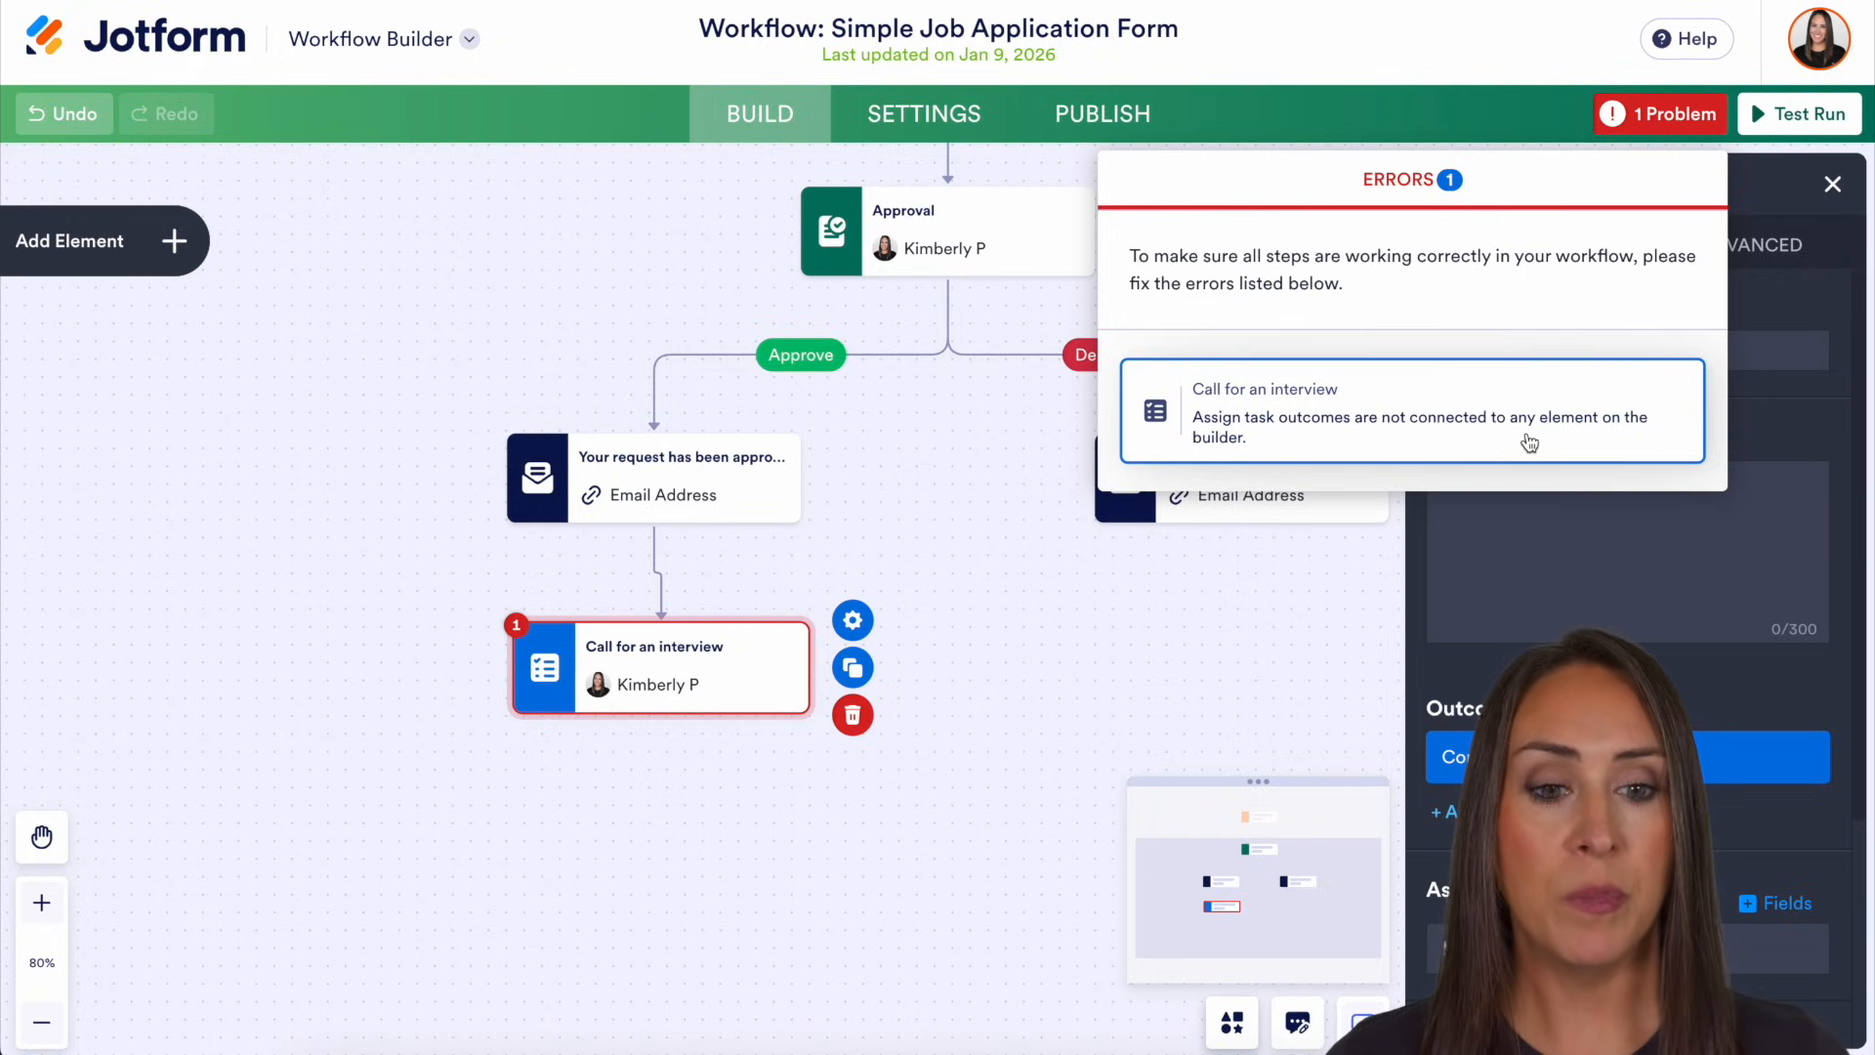
click(1832, 183)
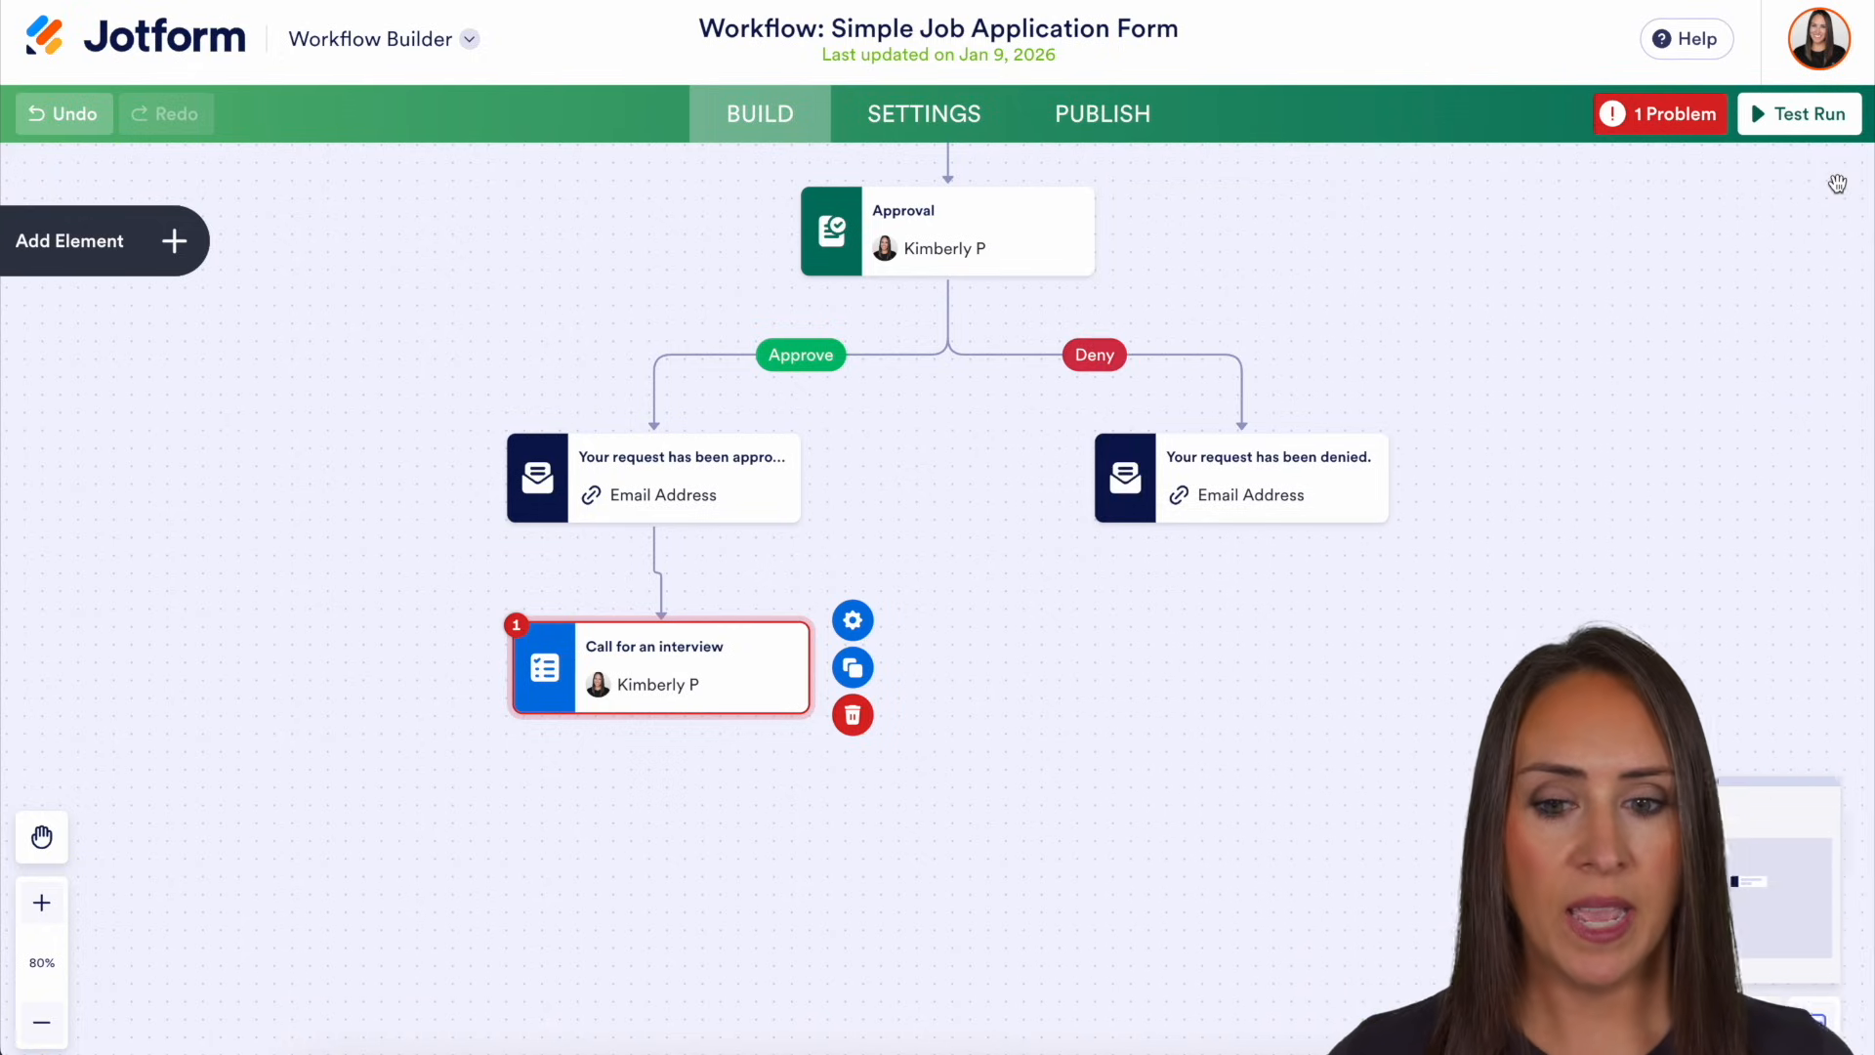
drag(745, 669, 738, 668)
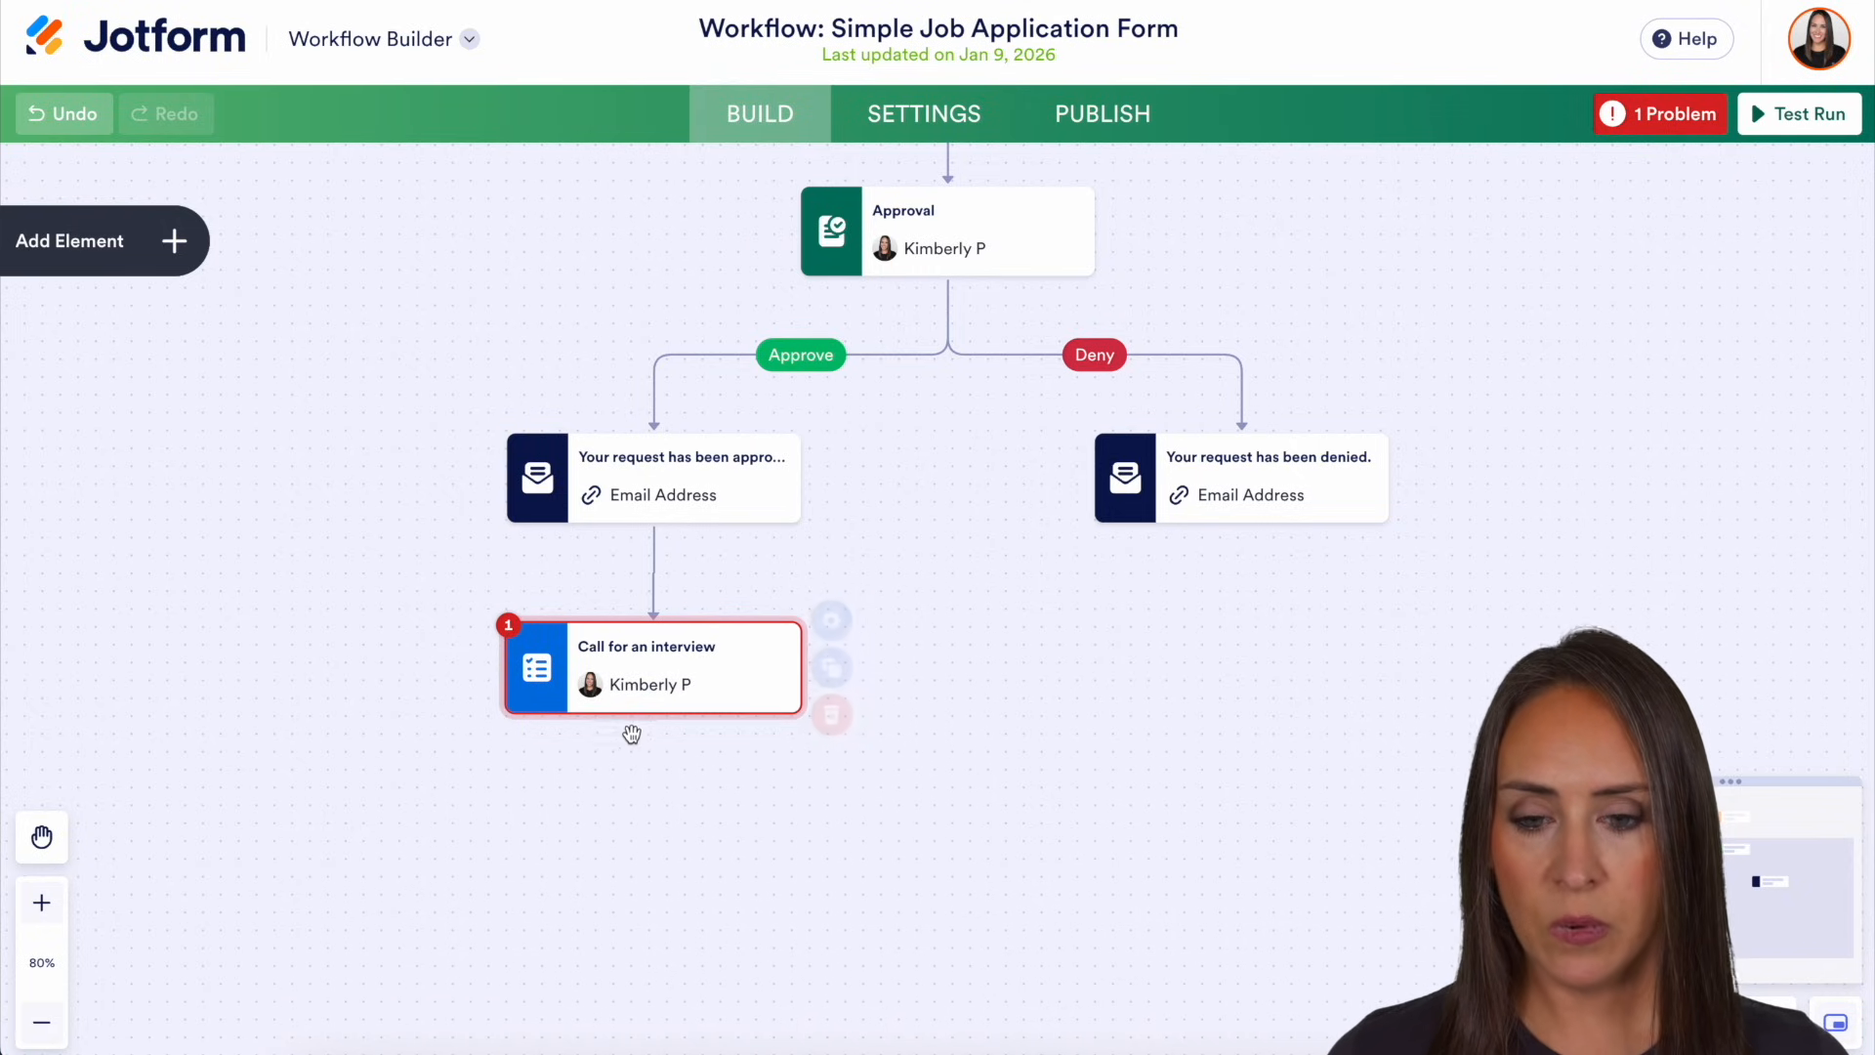
- Add a Slack "Send chat message" element below the "Call for an interview" task, linked through the Complete outcome
drag(649, 719, 655, 820)
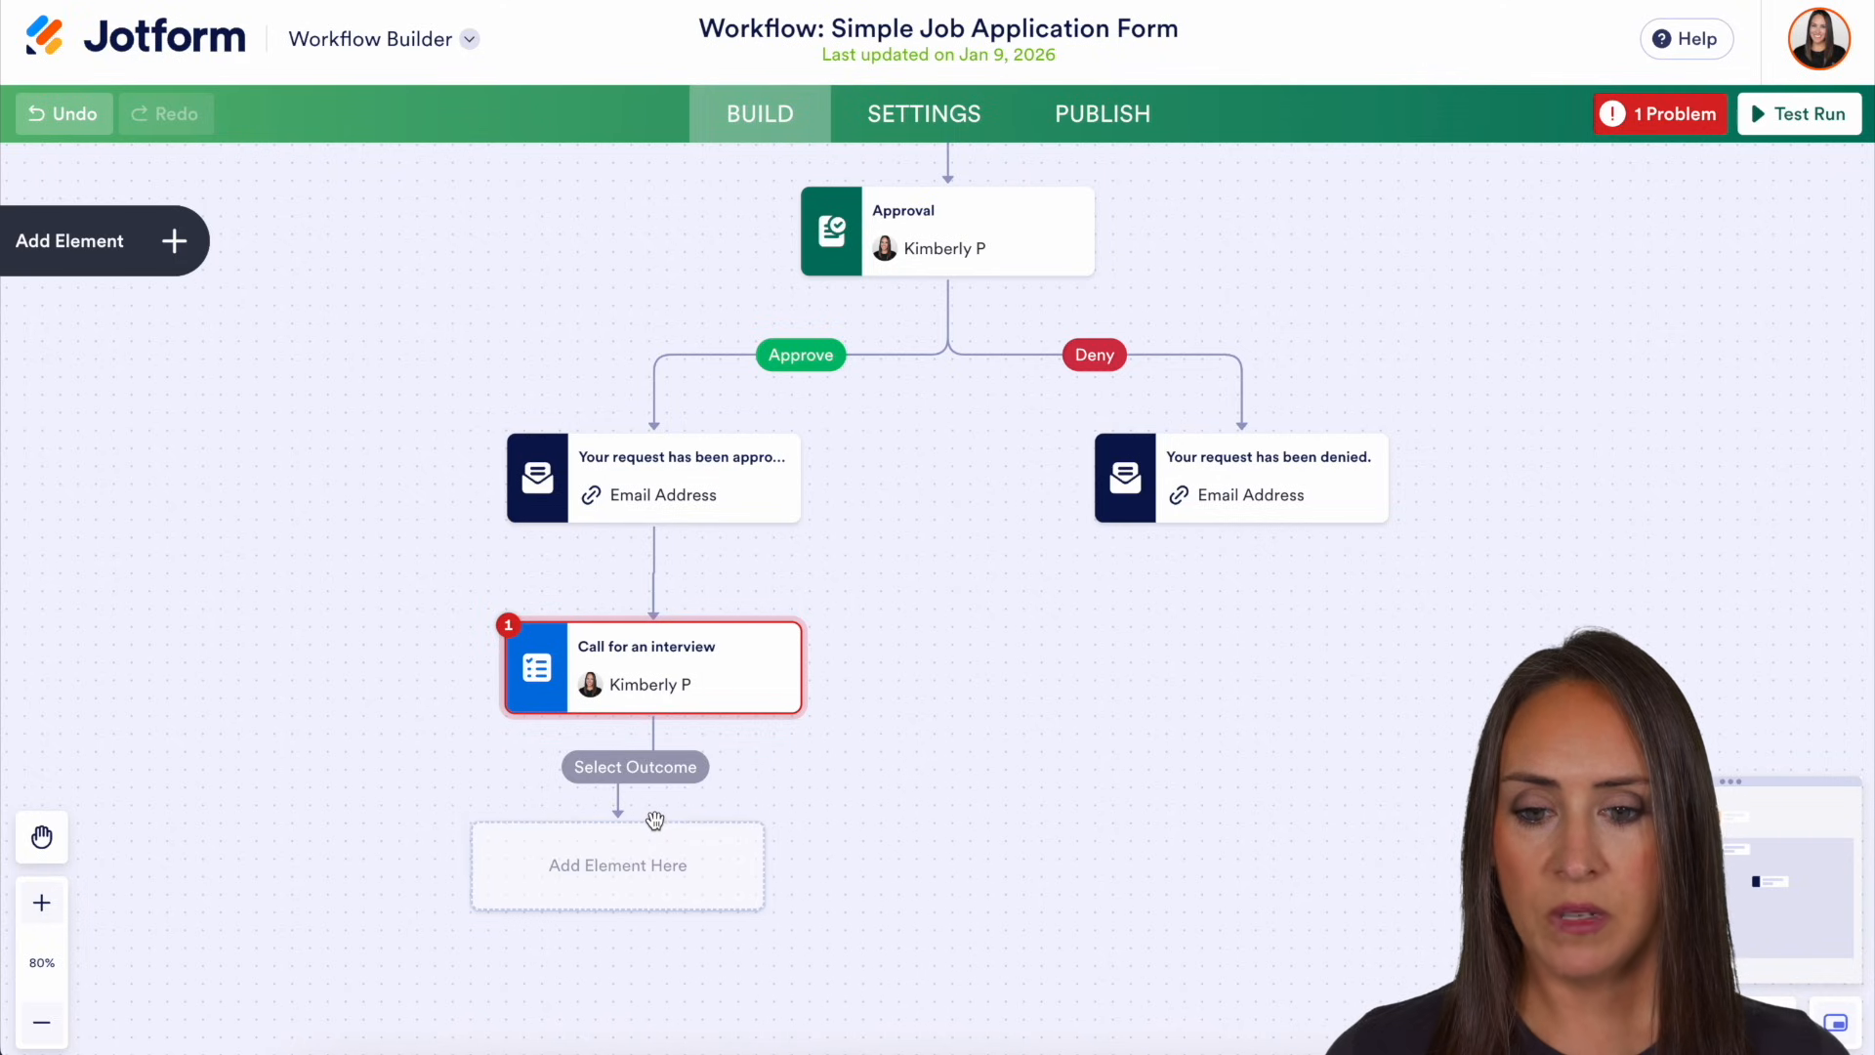
click(142, 262)
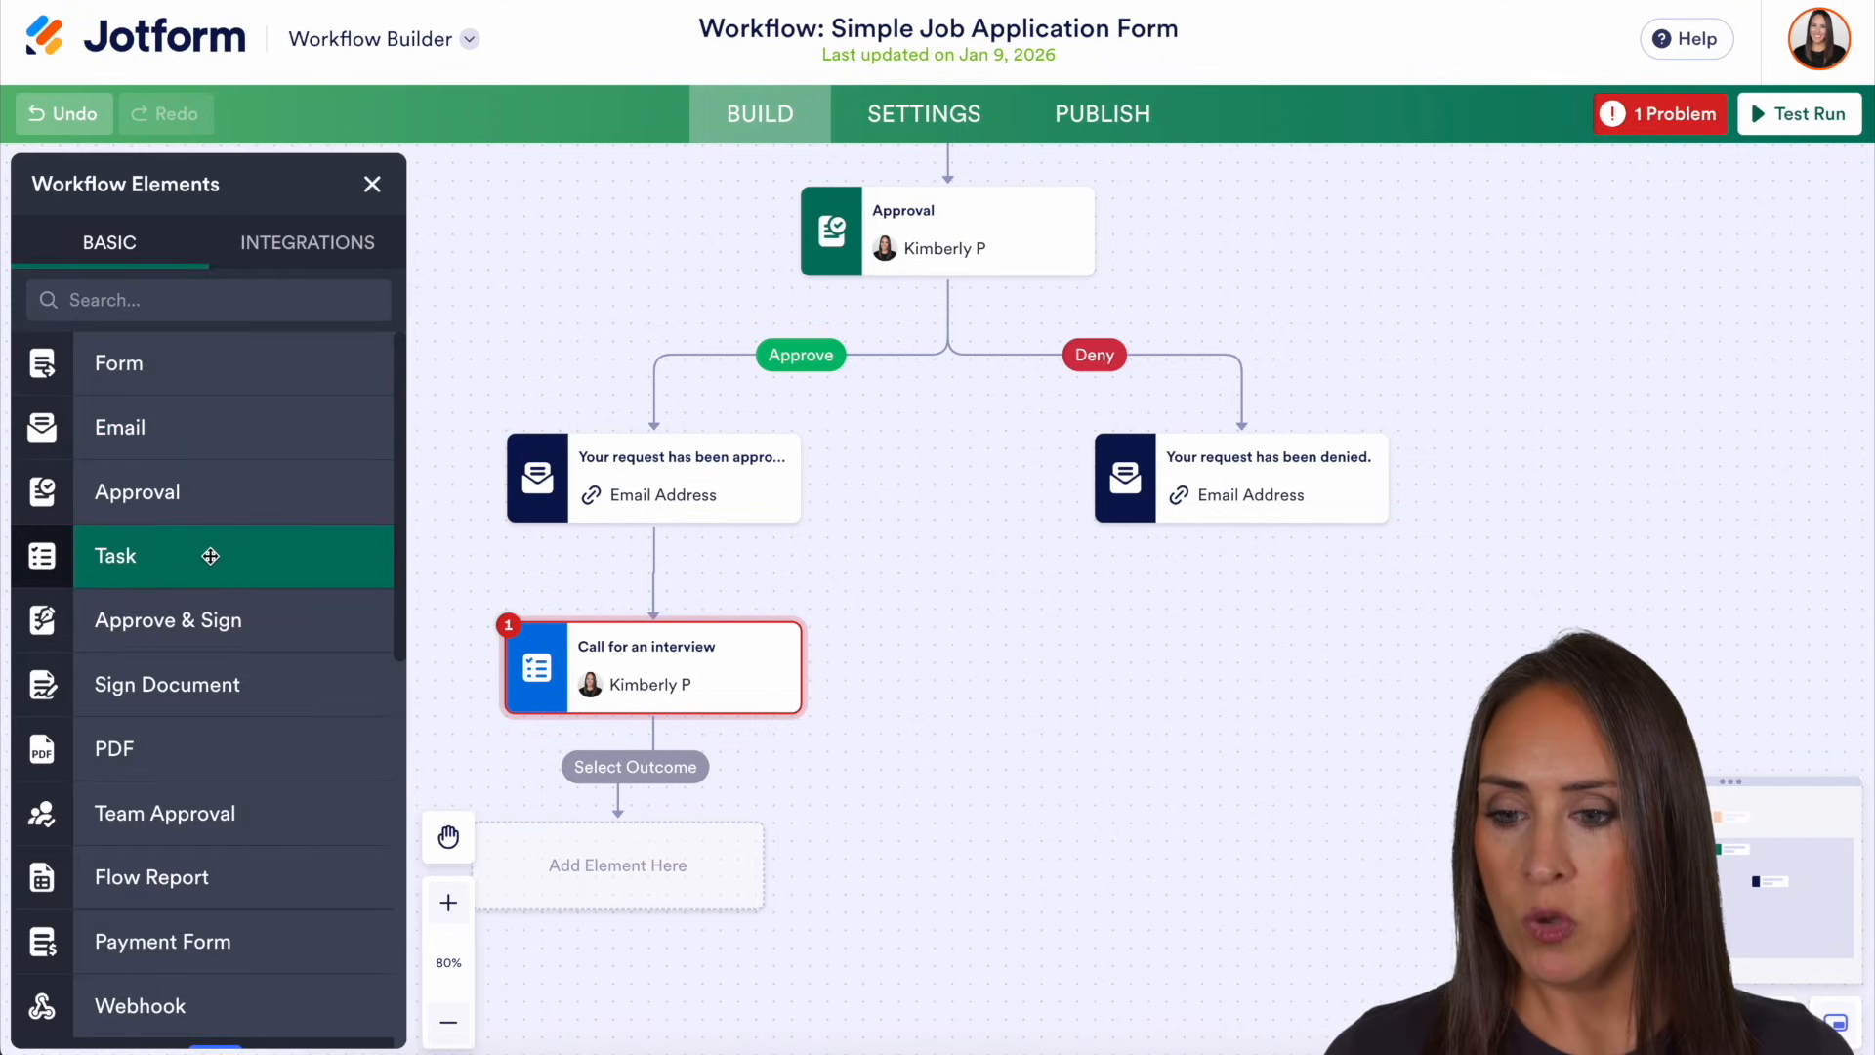
click(333, 252)
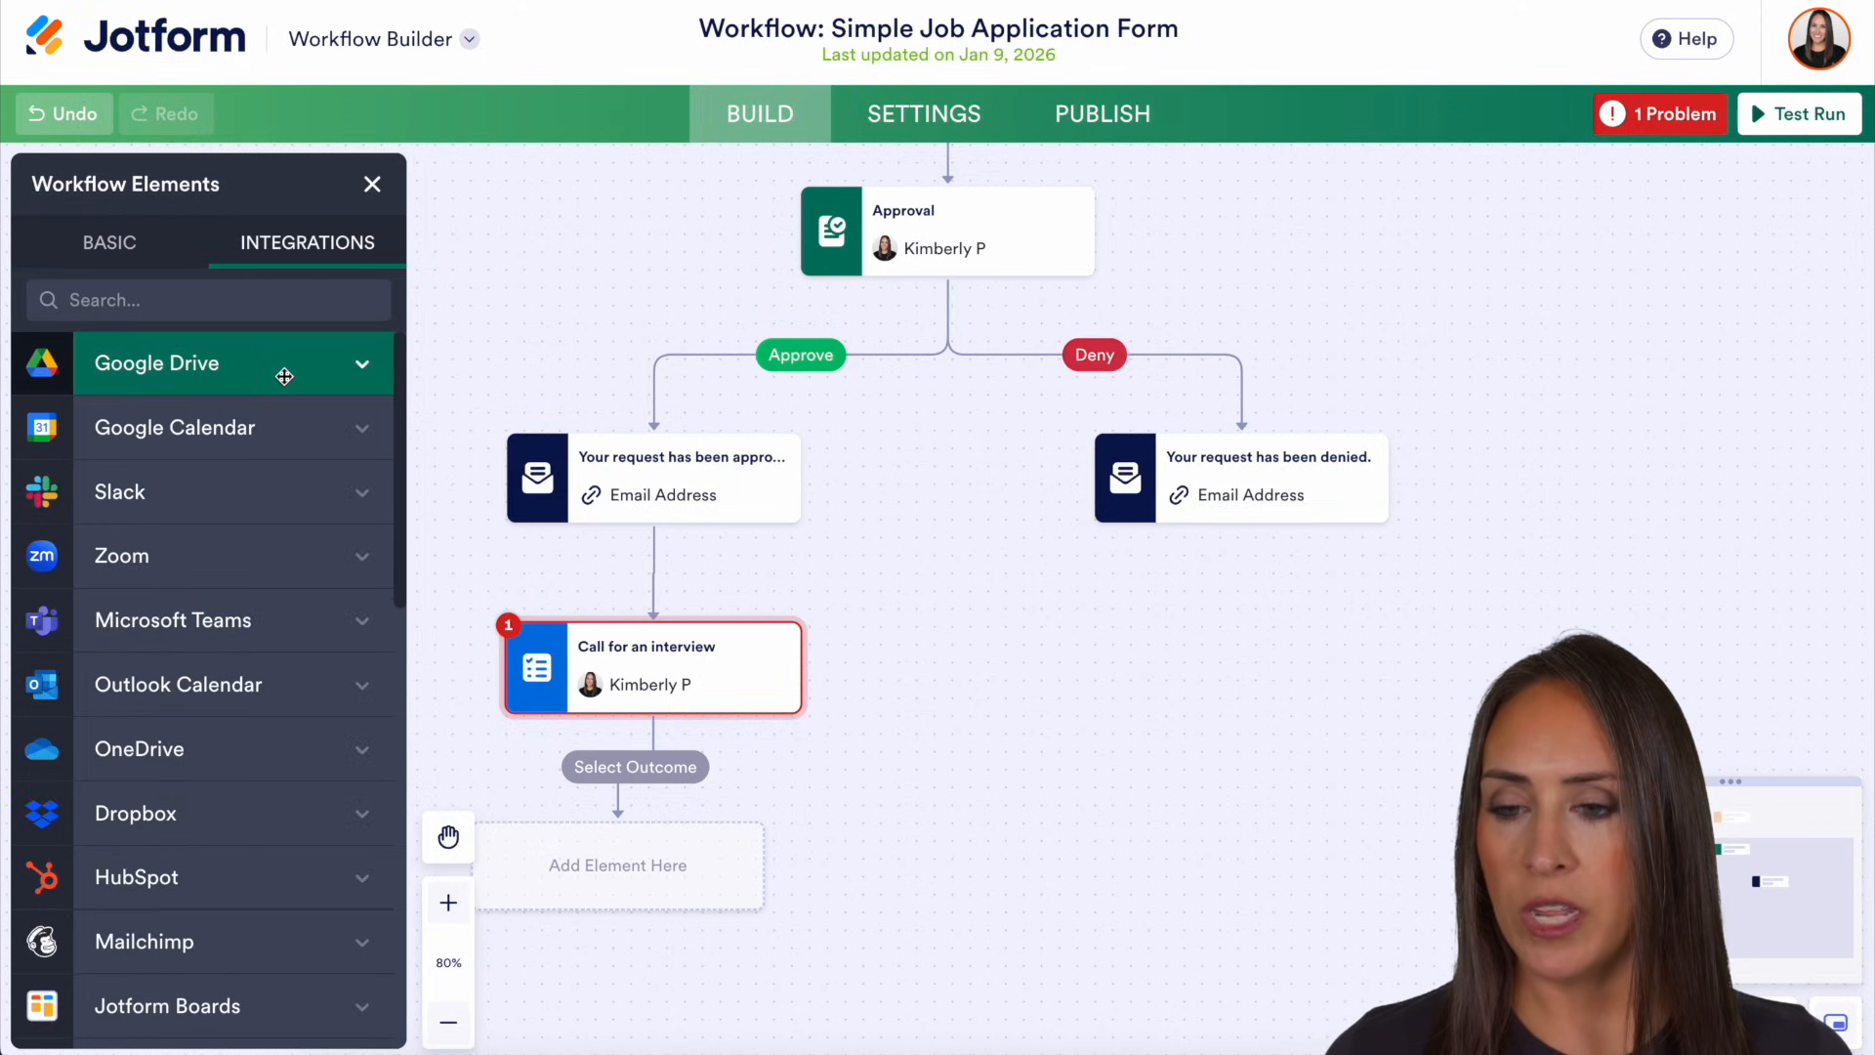
click(325, 498)
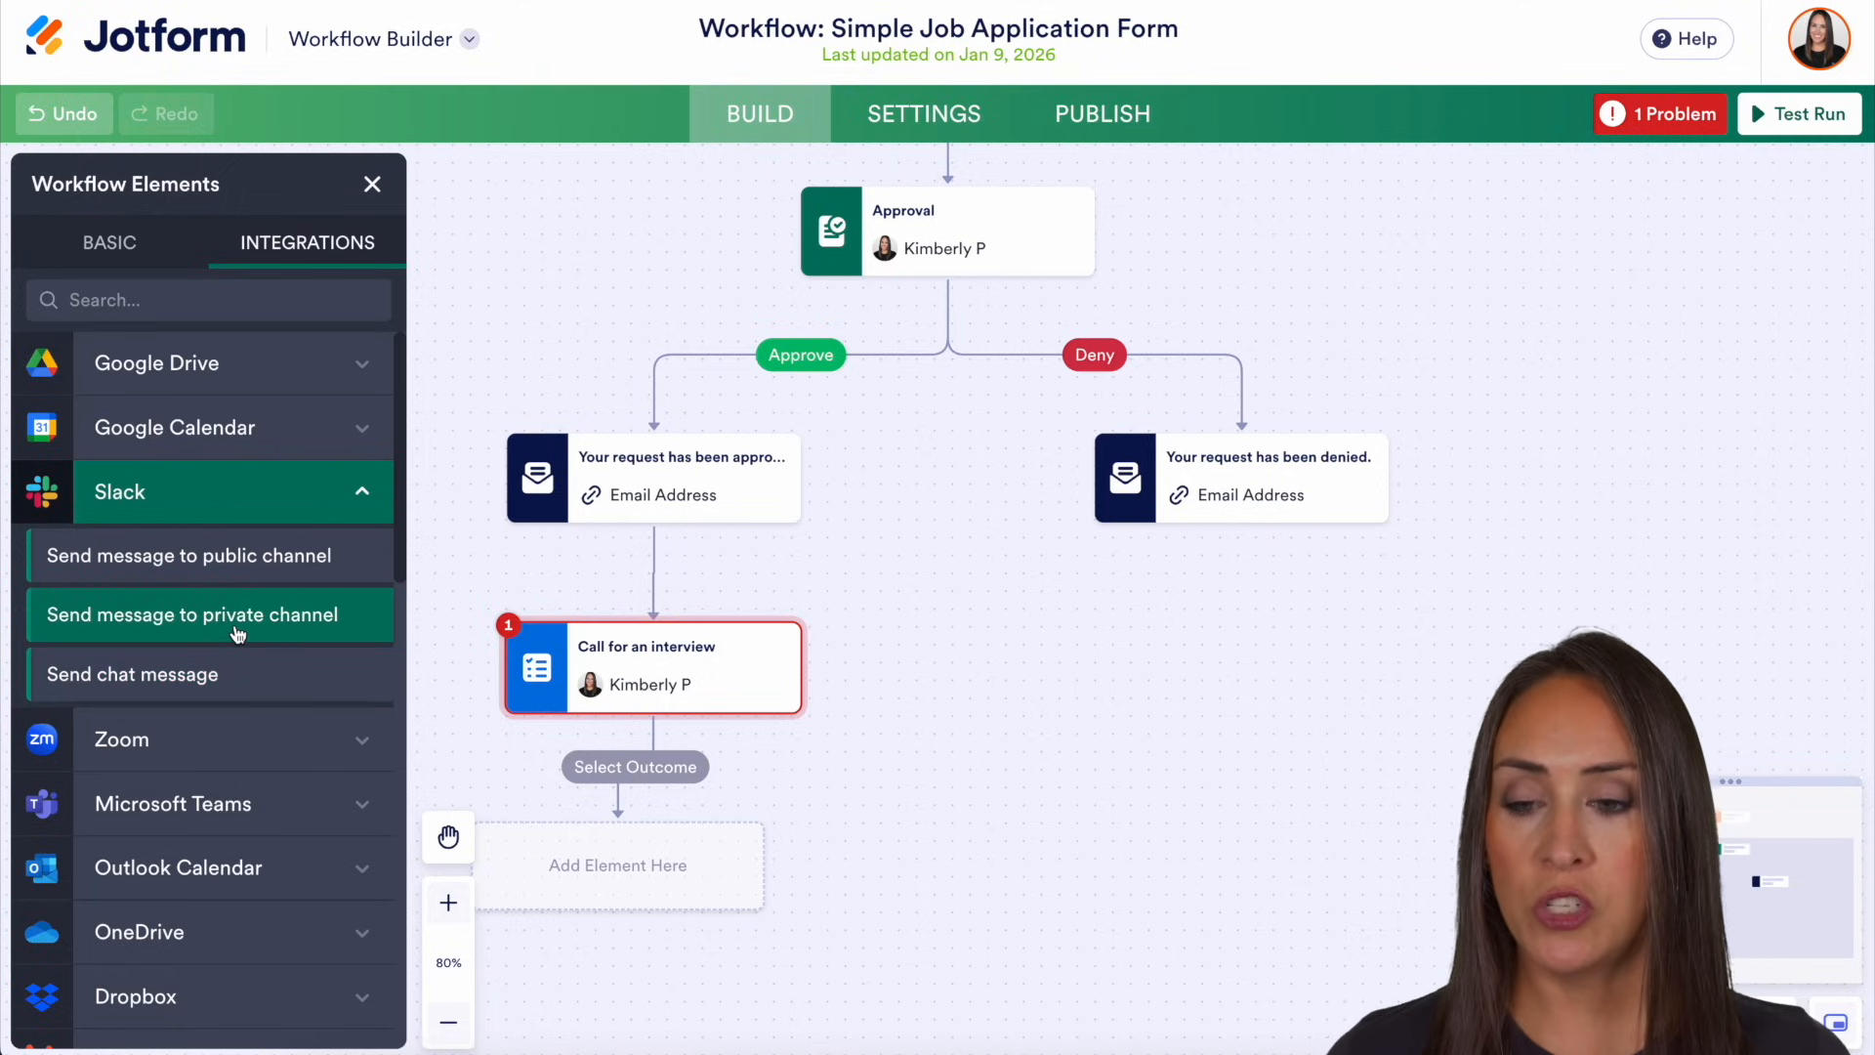
drag(125, 674, 633, 891)
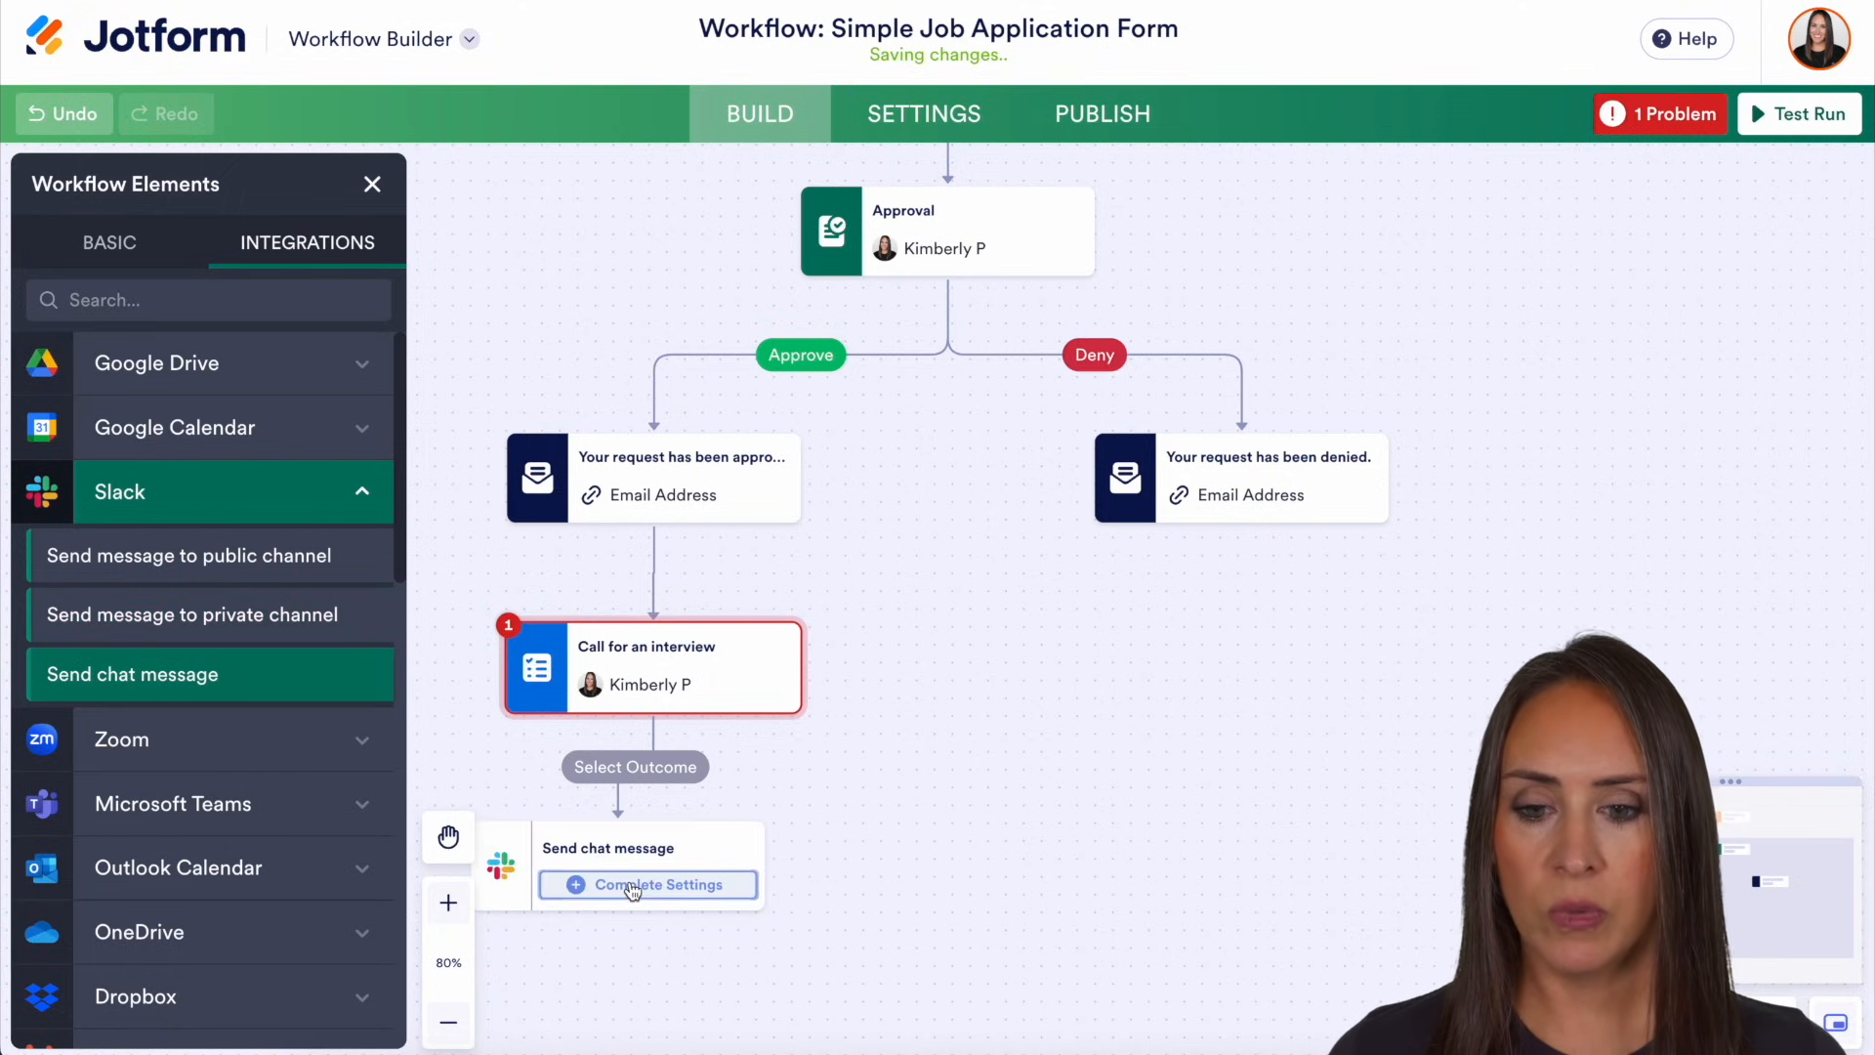
click(640, 772)
click(586, 850)
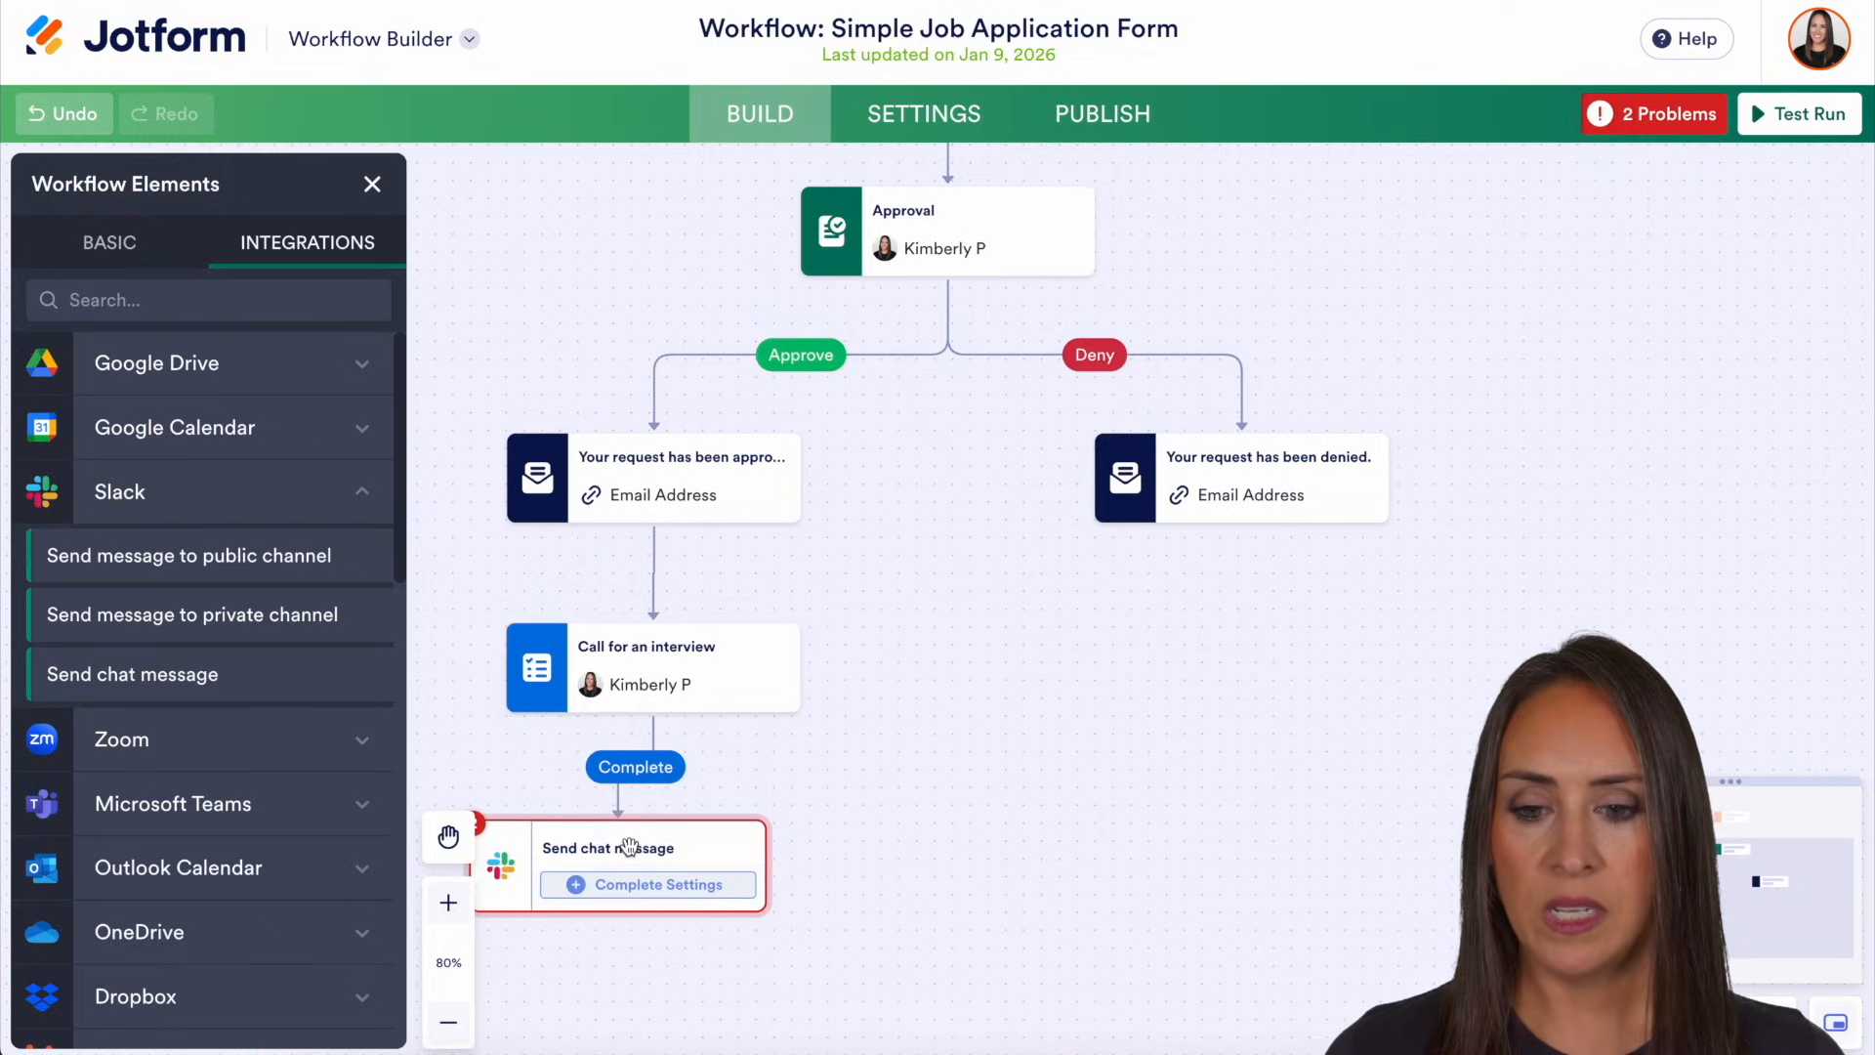
- Authenticate the Slack element with the connected account and choose the Slack user who receives the private message
click(670, 885)
click(1238, 876)
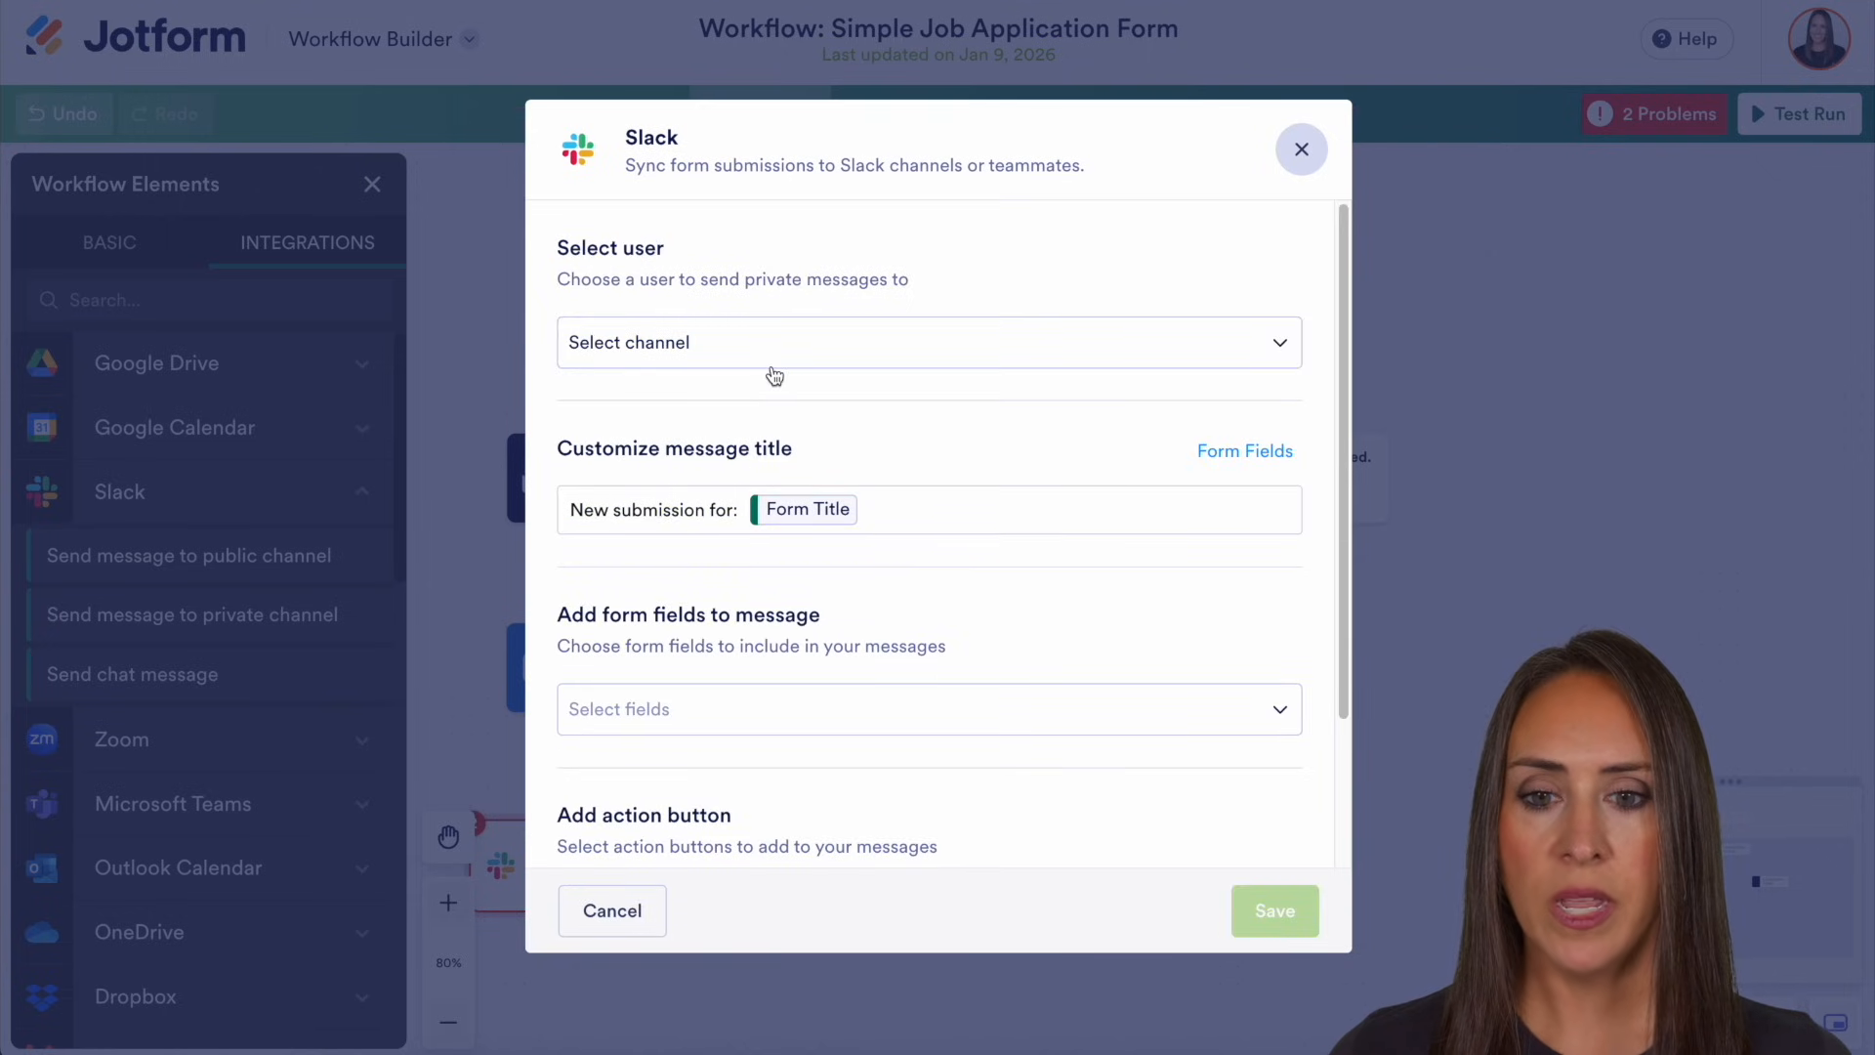
click(778, 353)
text(@kim)
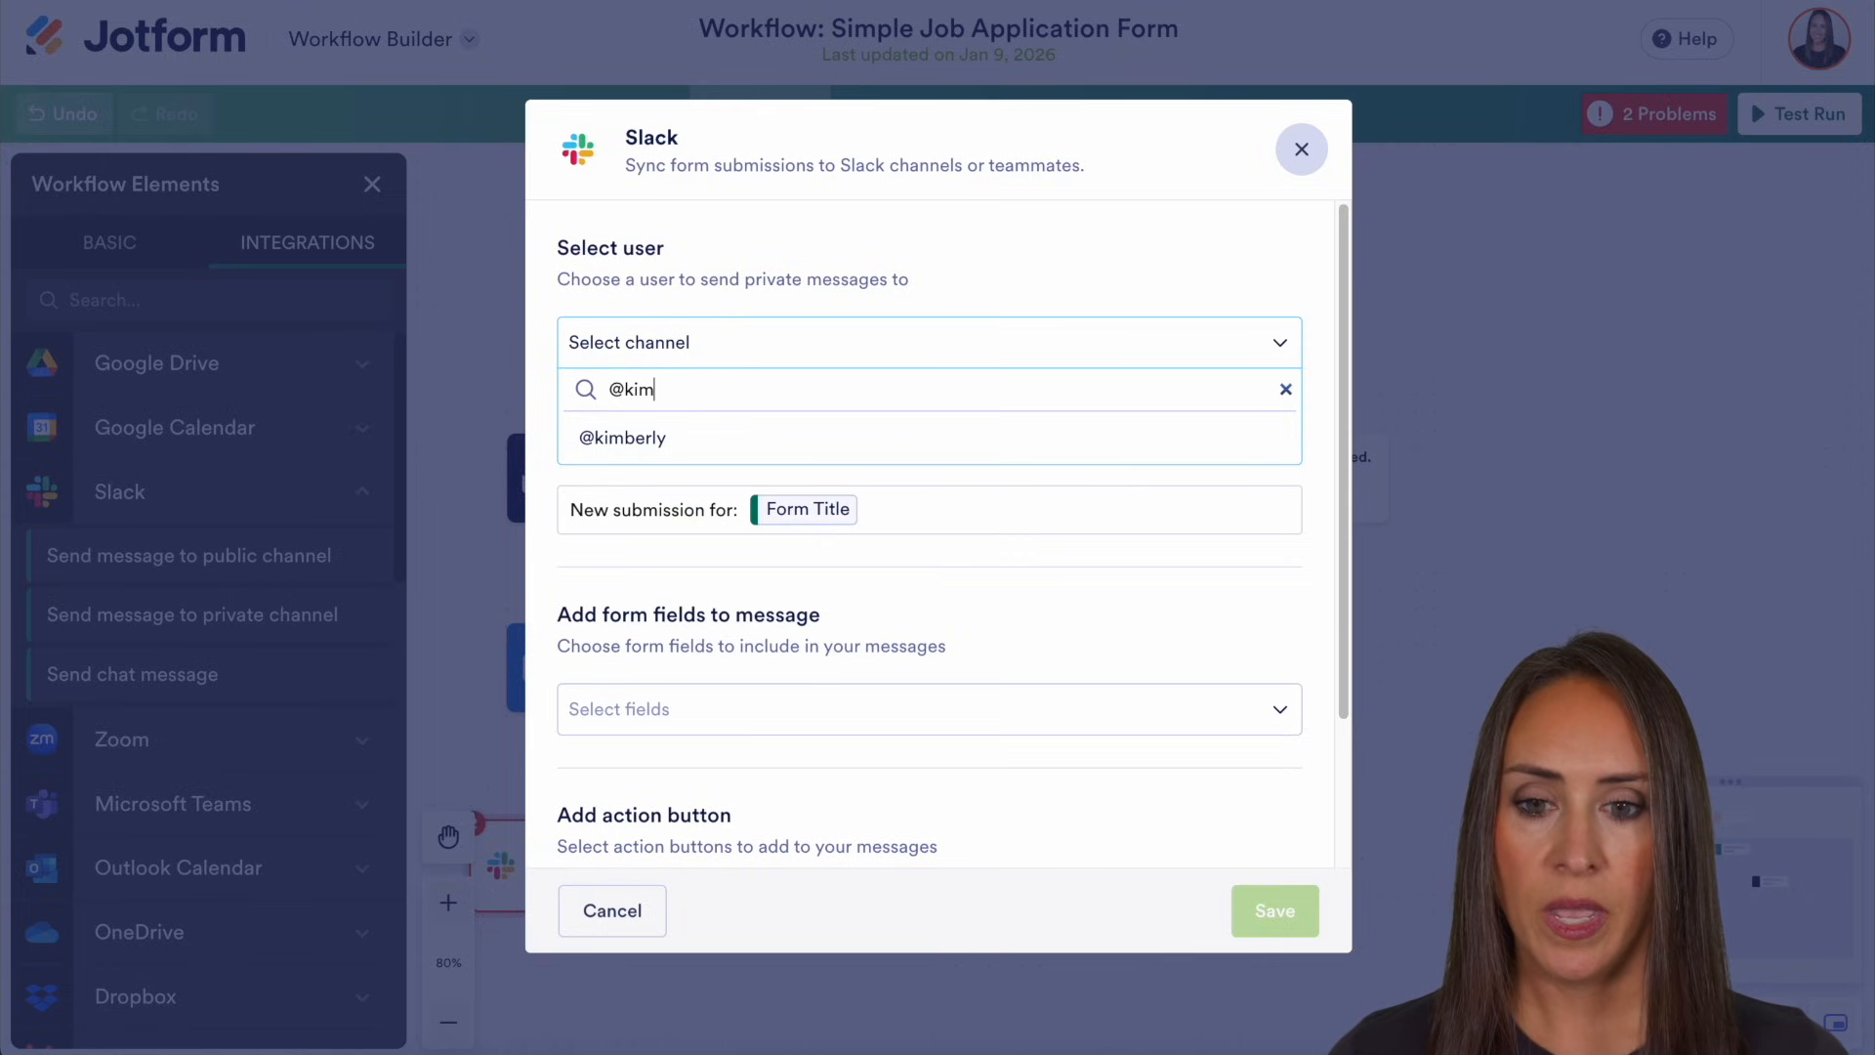
click(633, 437)
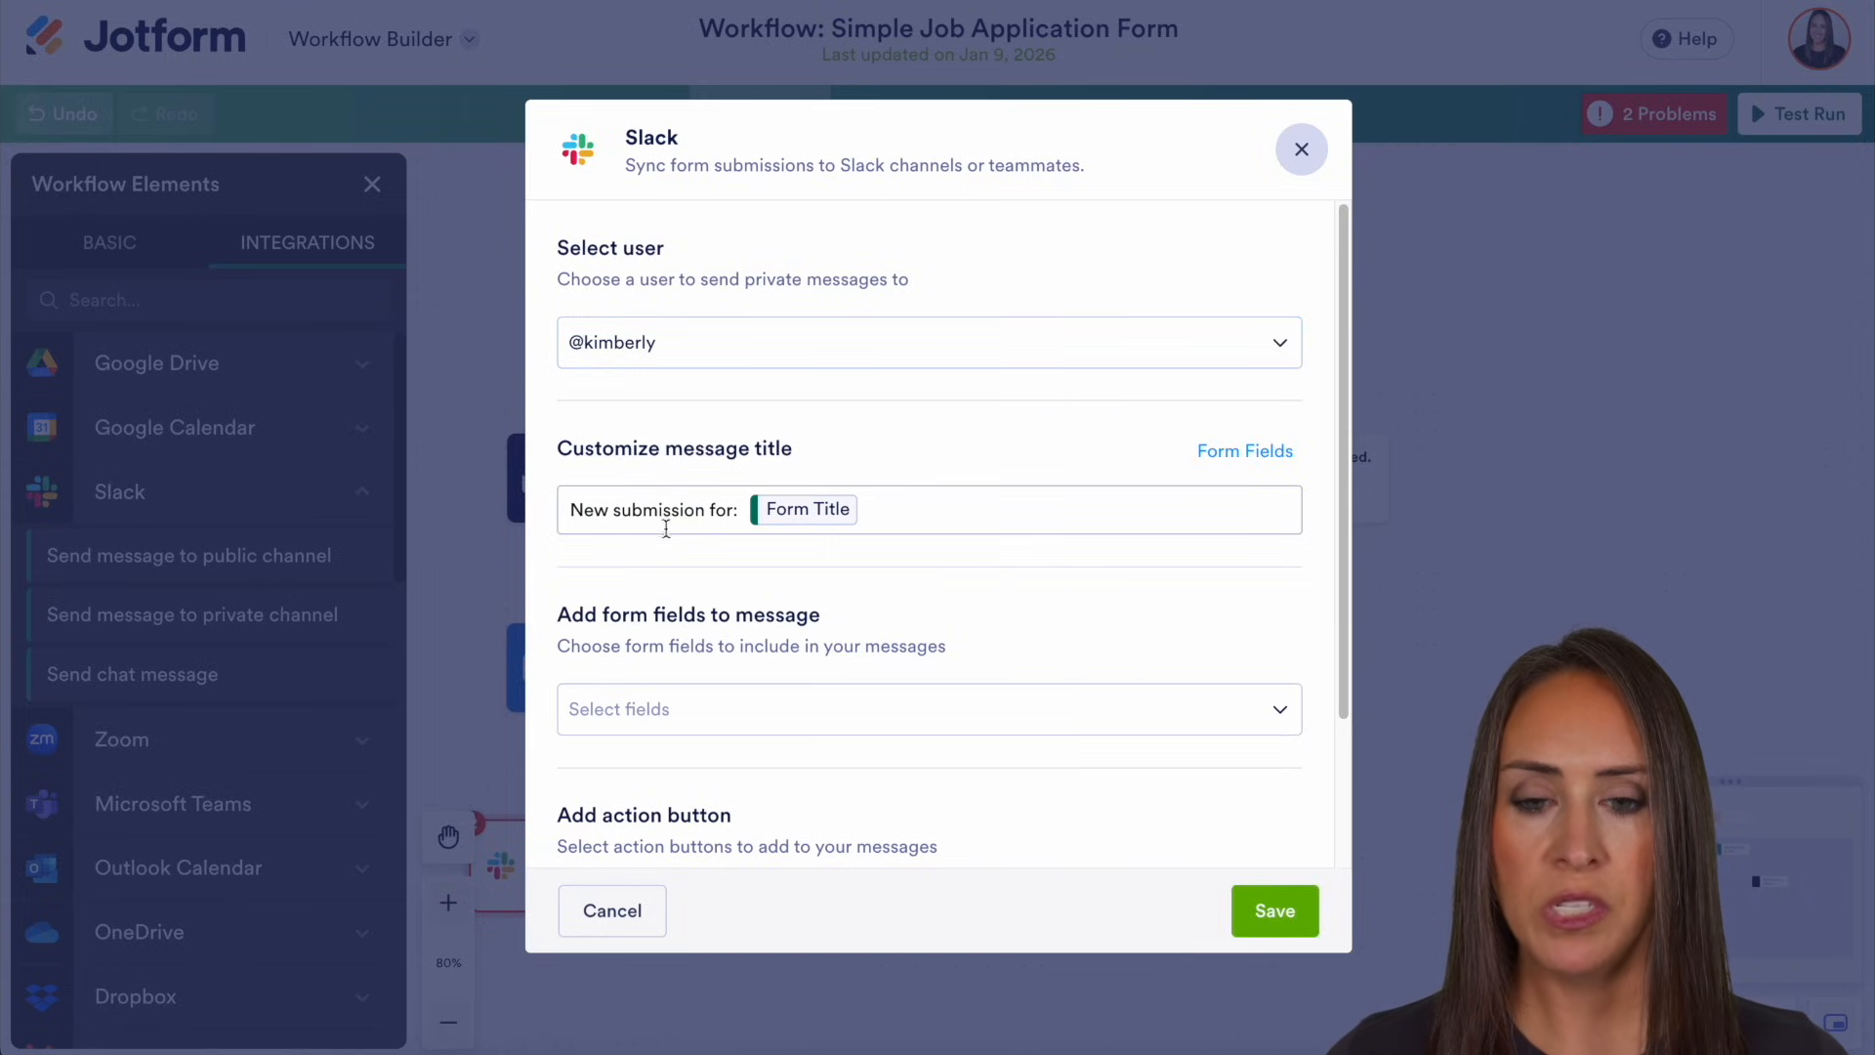
- Replace the Slack message title with the Full Name form field followed by "- Interview Scheduled"
scroll(1069, 586, down, 2)
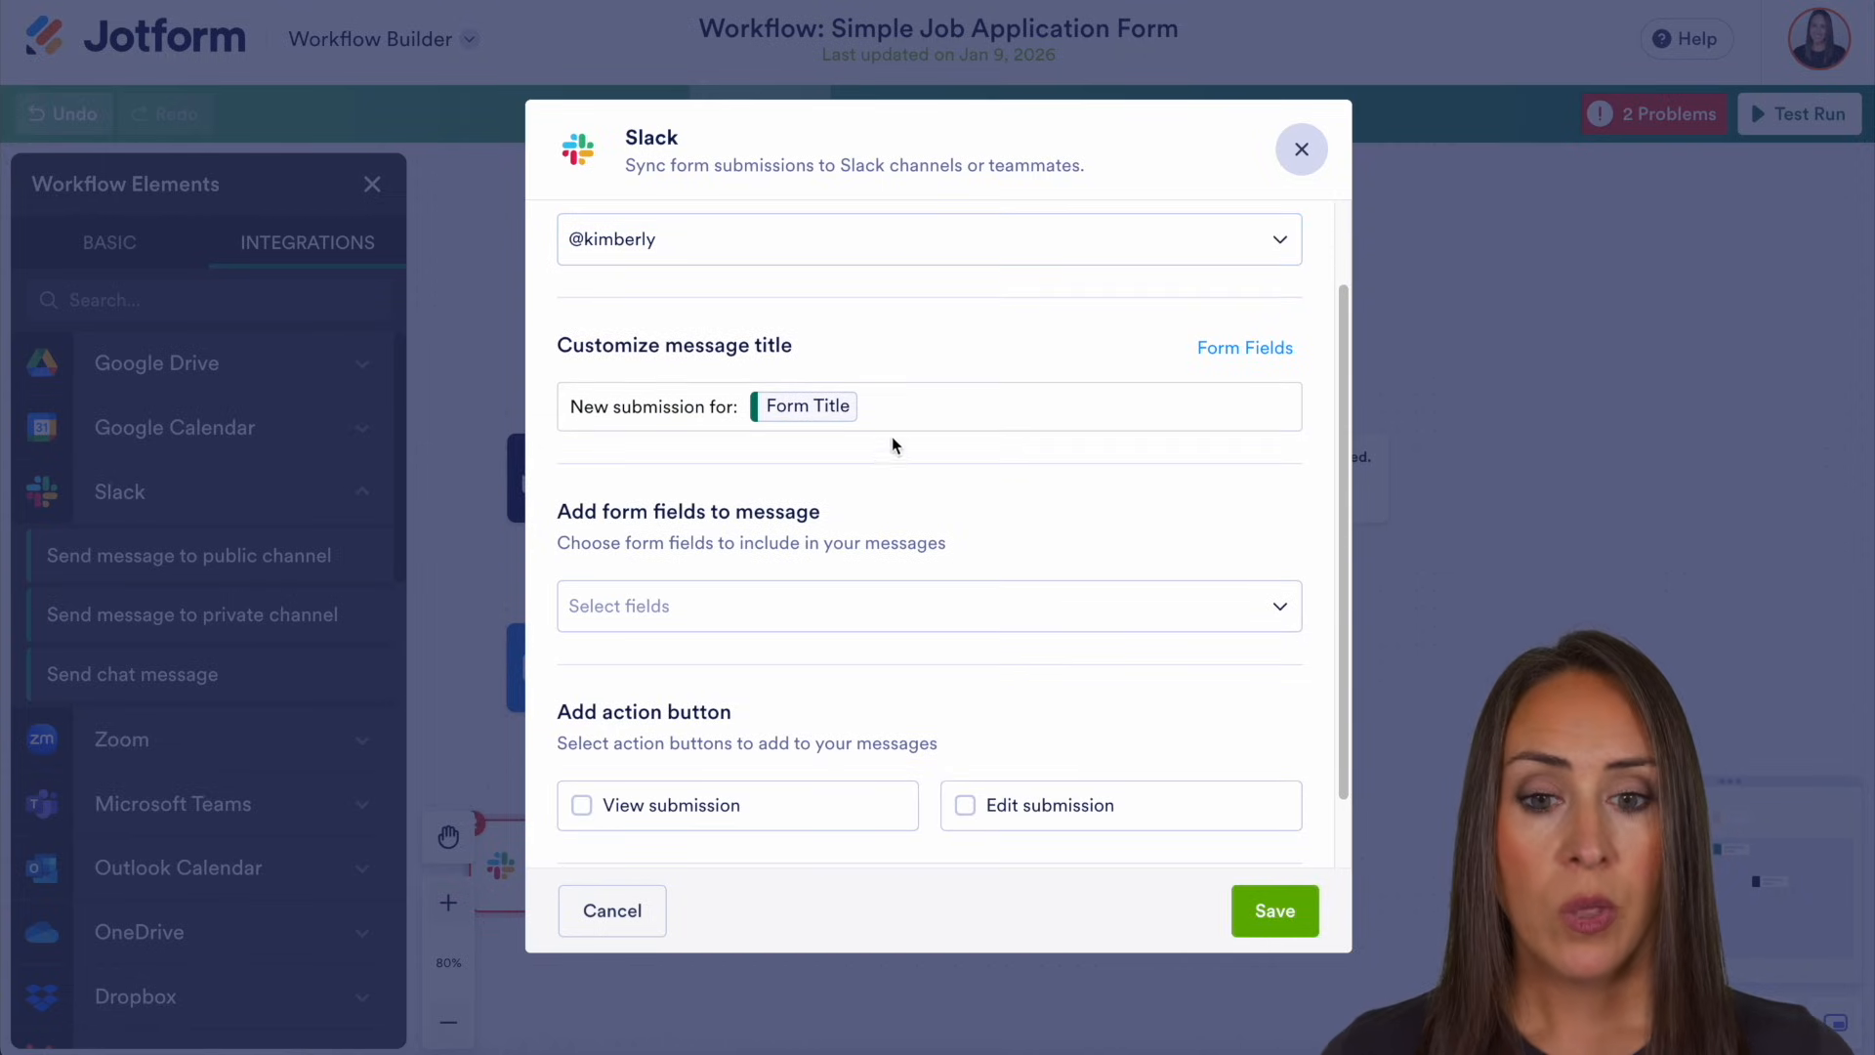
click(1147, 408)
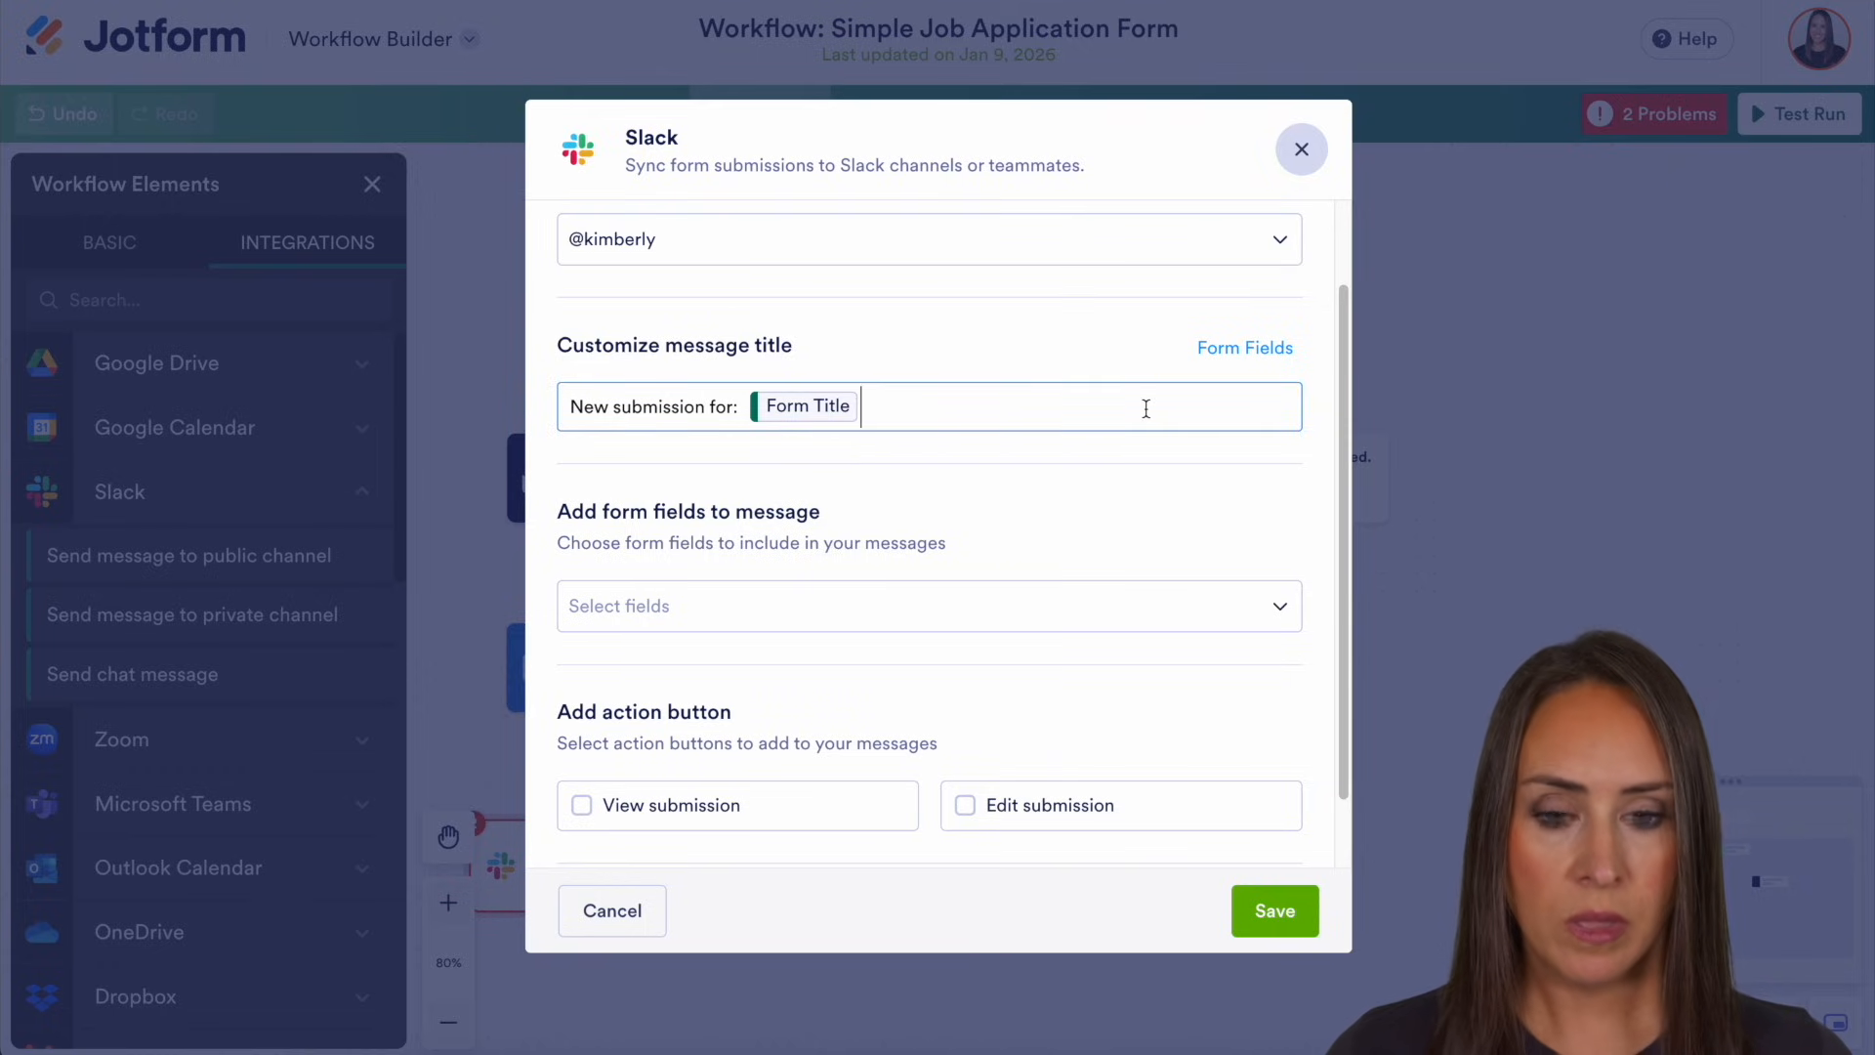
key(BackSpace)
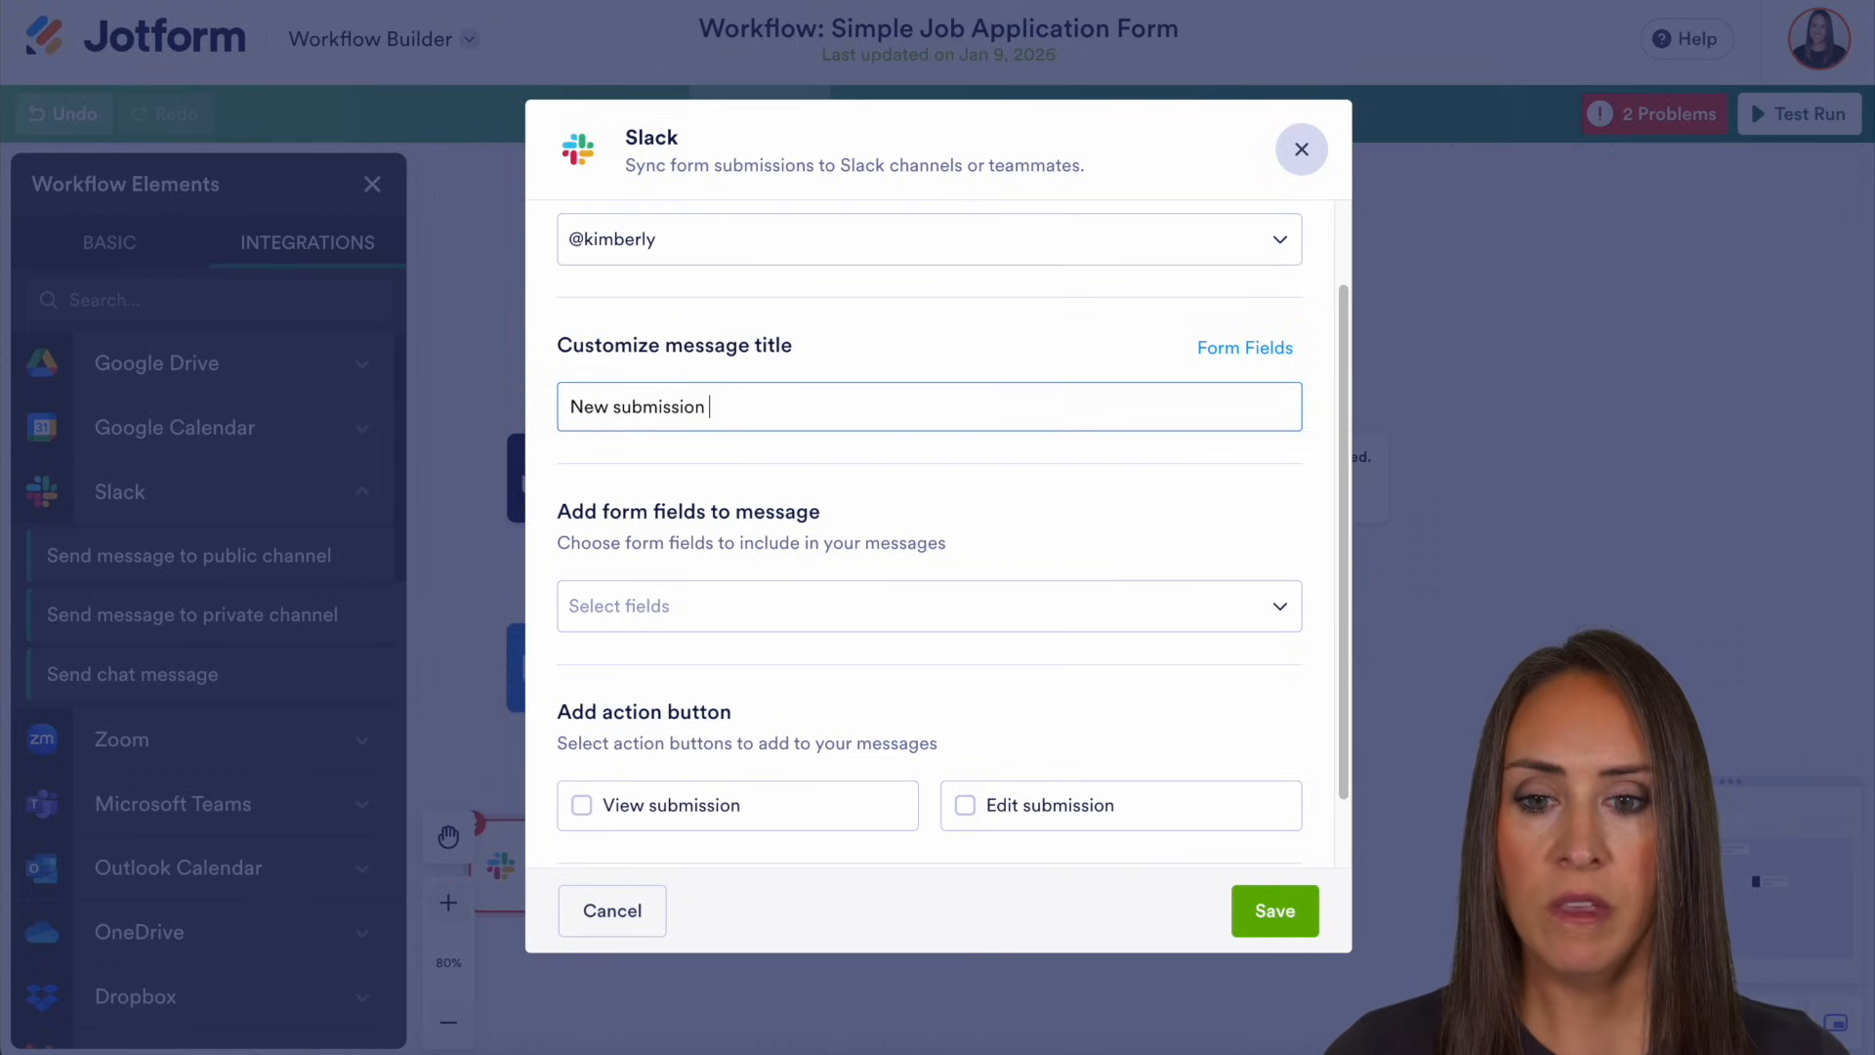
key(ctrl+a)
key(BackSpace)
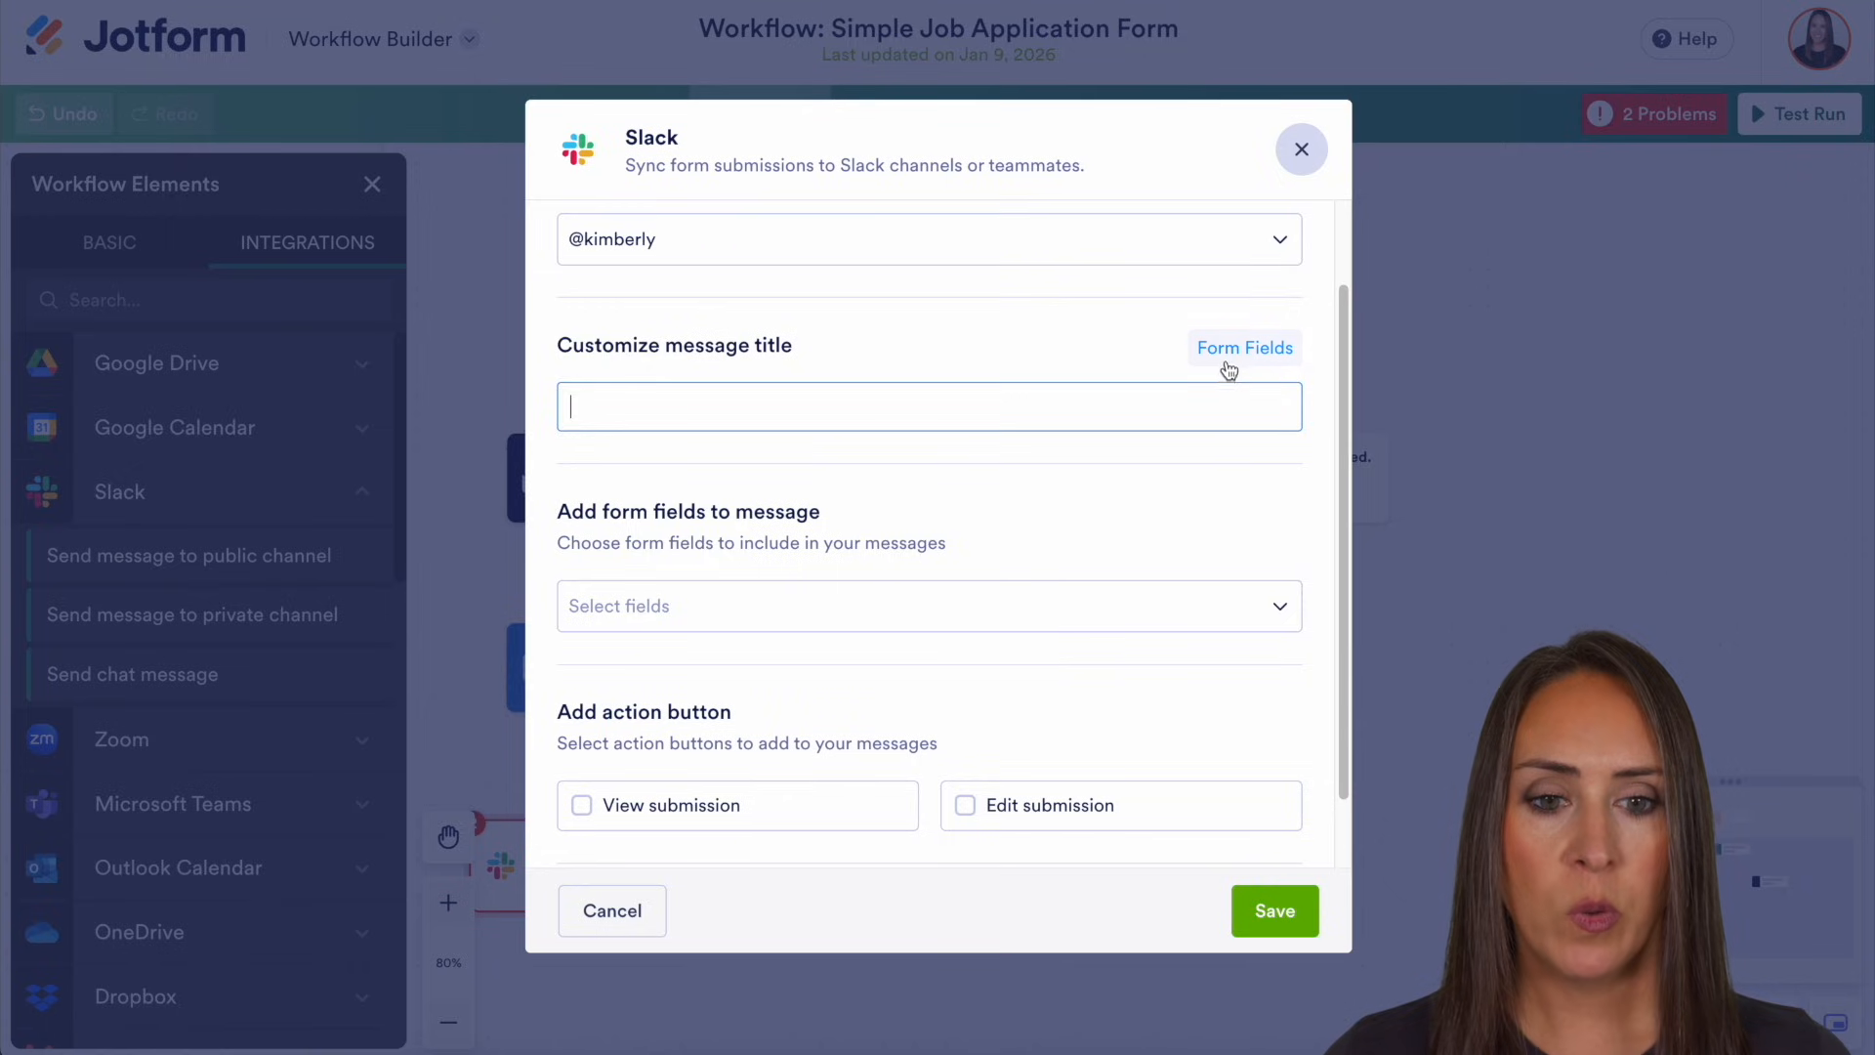
click(1223, 363)
scroll(1115, 556, down, 3)
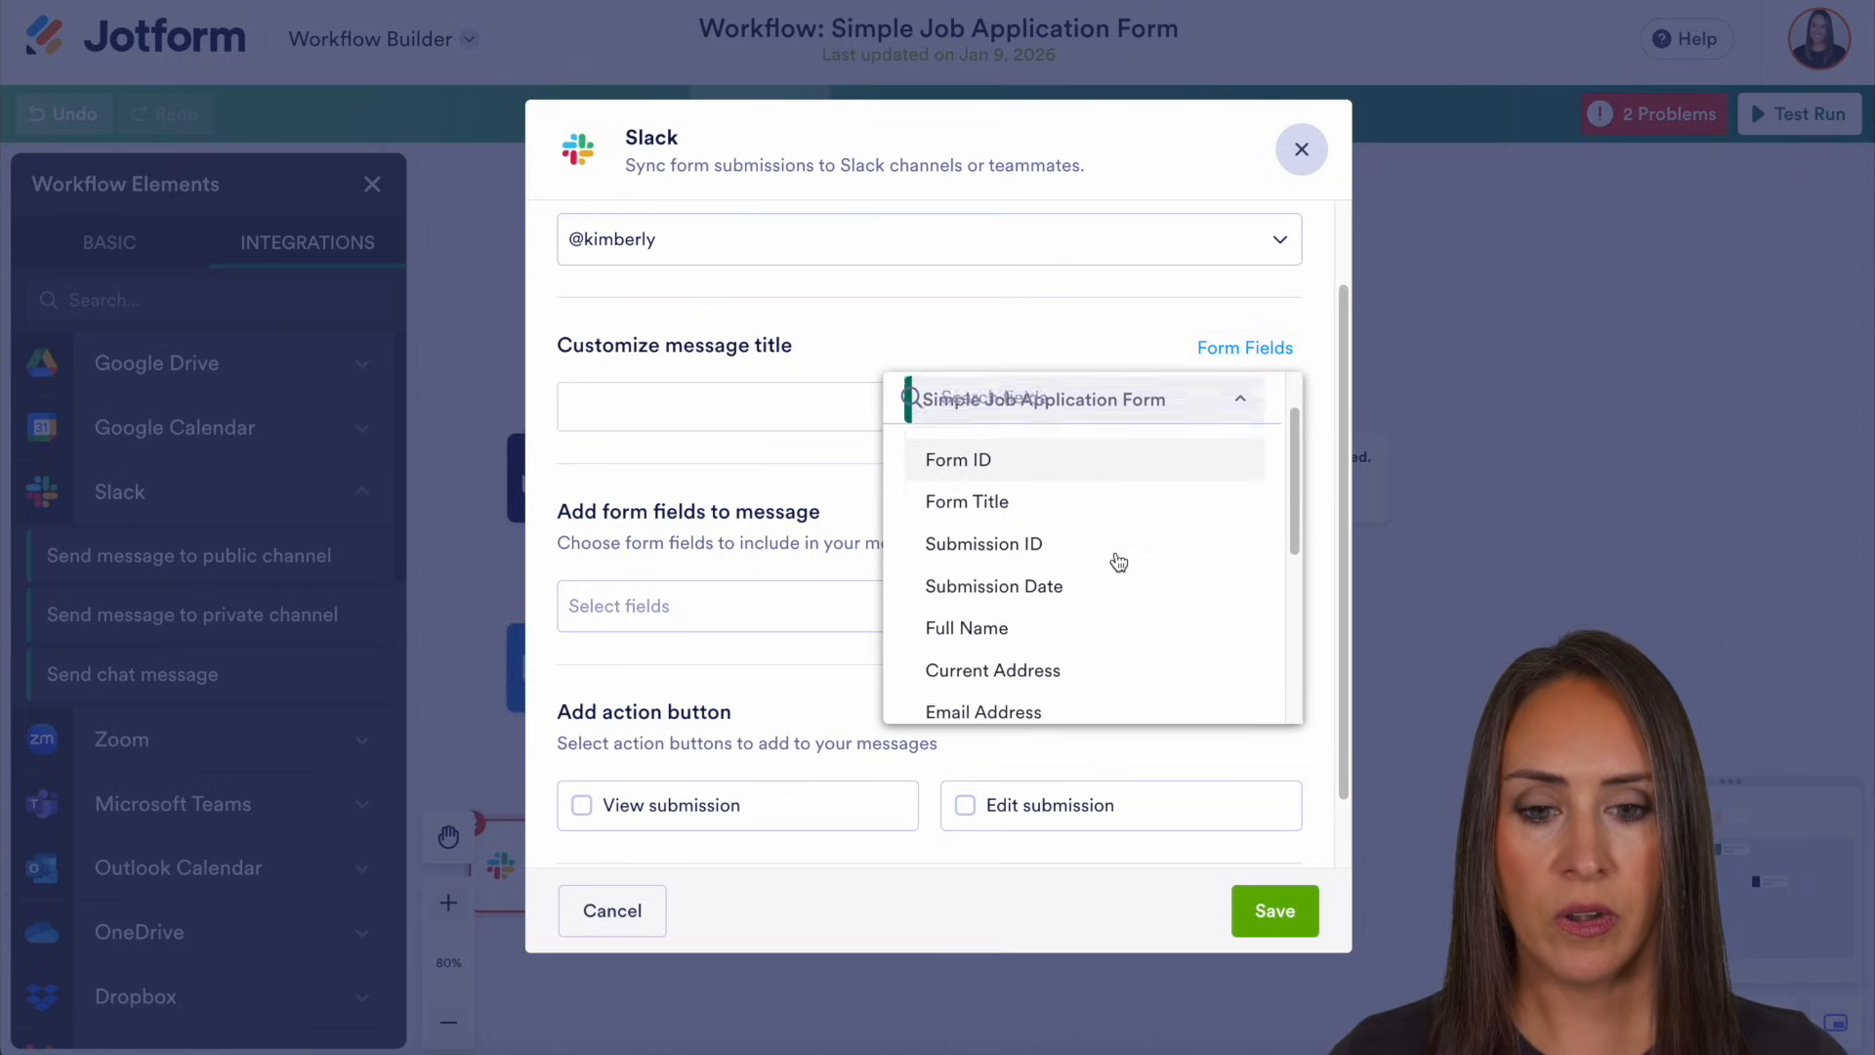
click(1113, 565)
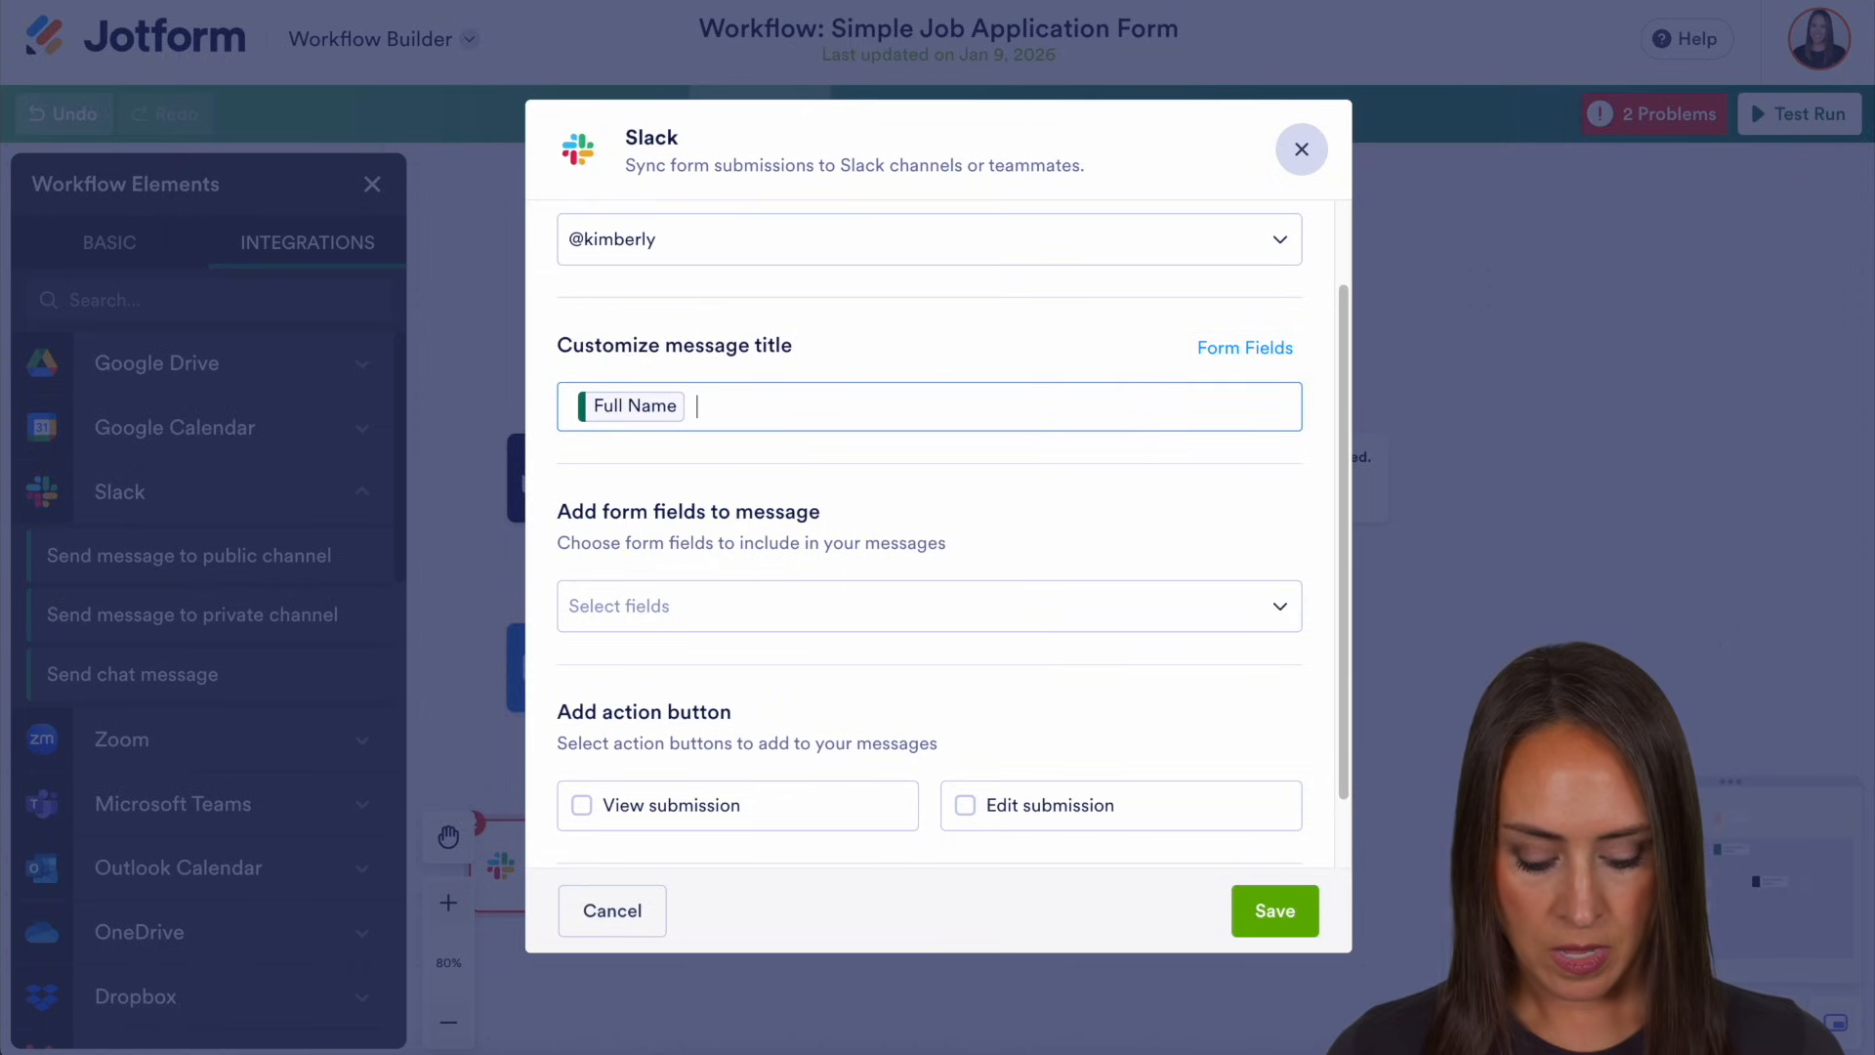
text(- Interview Sc)
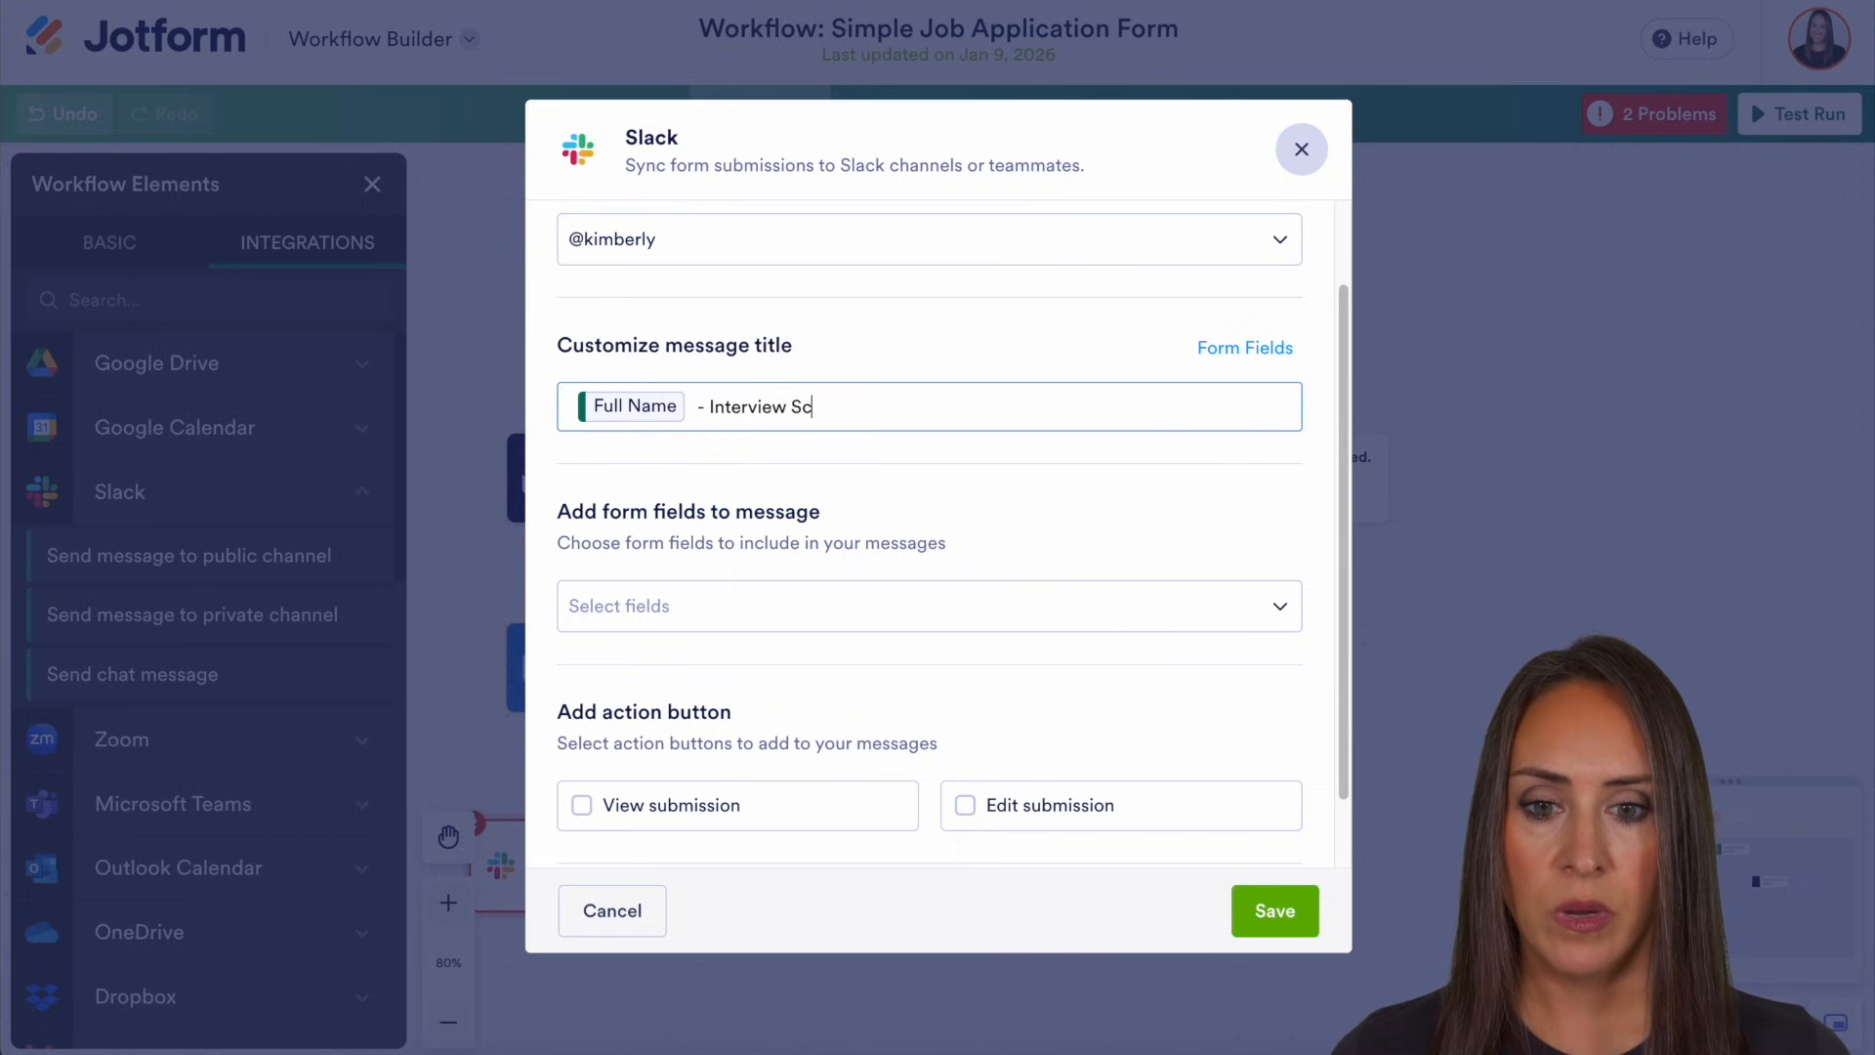
text(hedul)
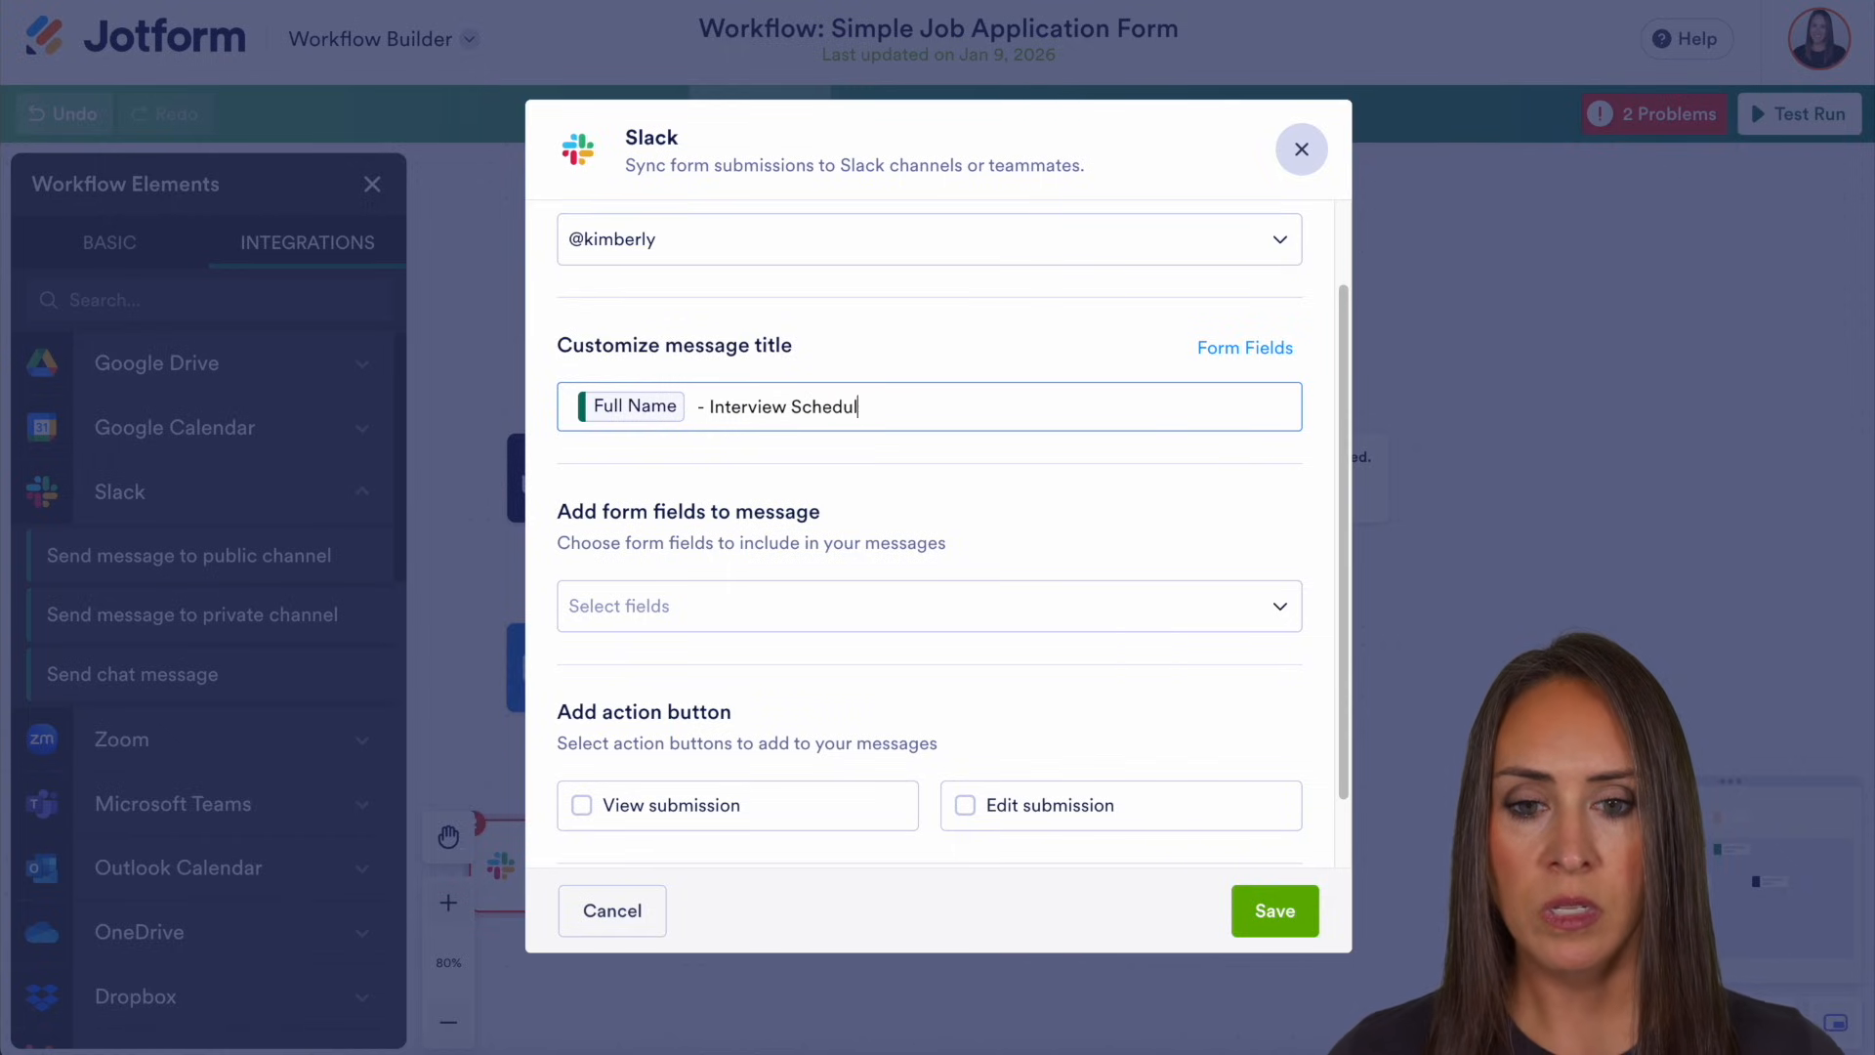
text(ed)
- Include the Position Applied field and a View submission action button in the Slack message, and save the settings
click(945, 606)
scroll(947, 761, down, 2)
scroll(947, 762, down, 2)
click(733, 734)
click(958, 517)
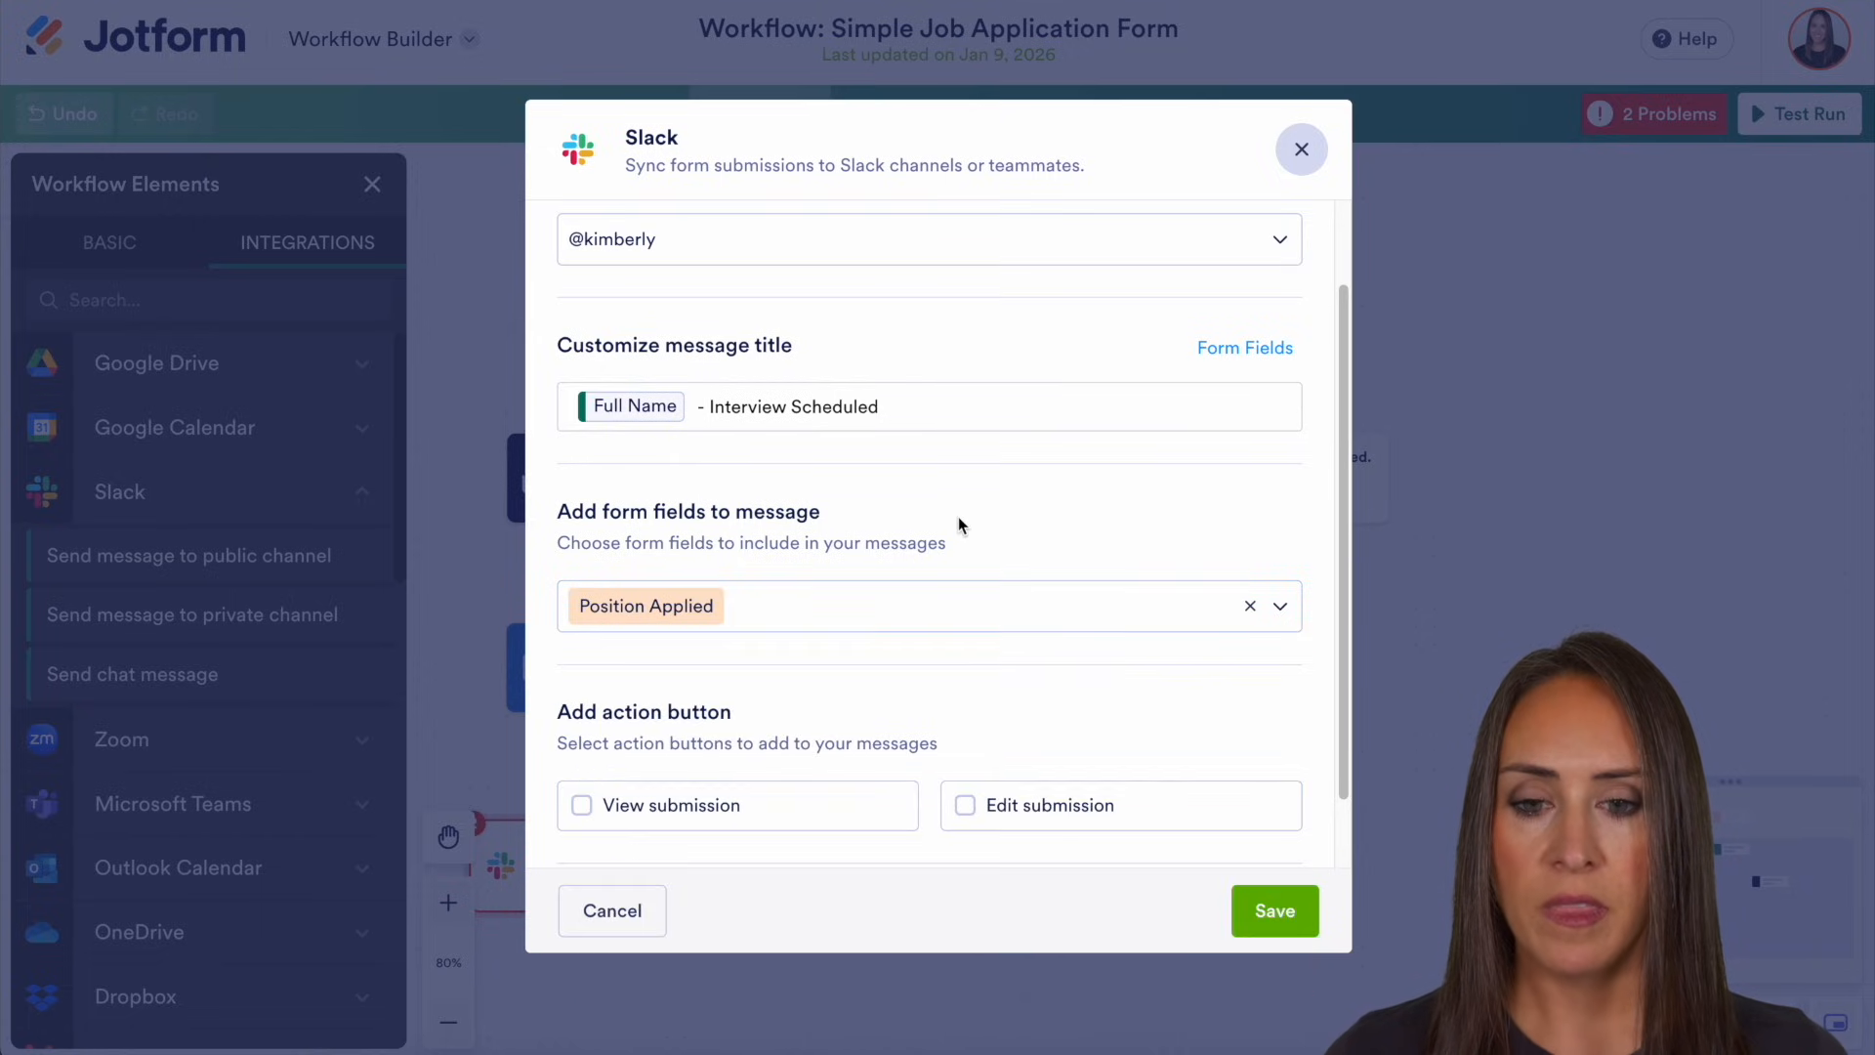
scroll(936, 699, down, 1)
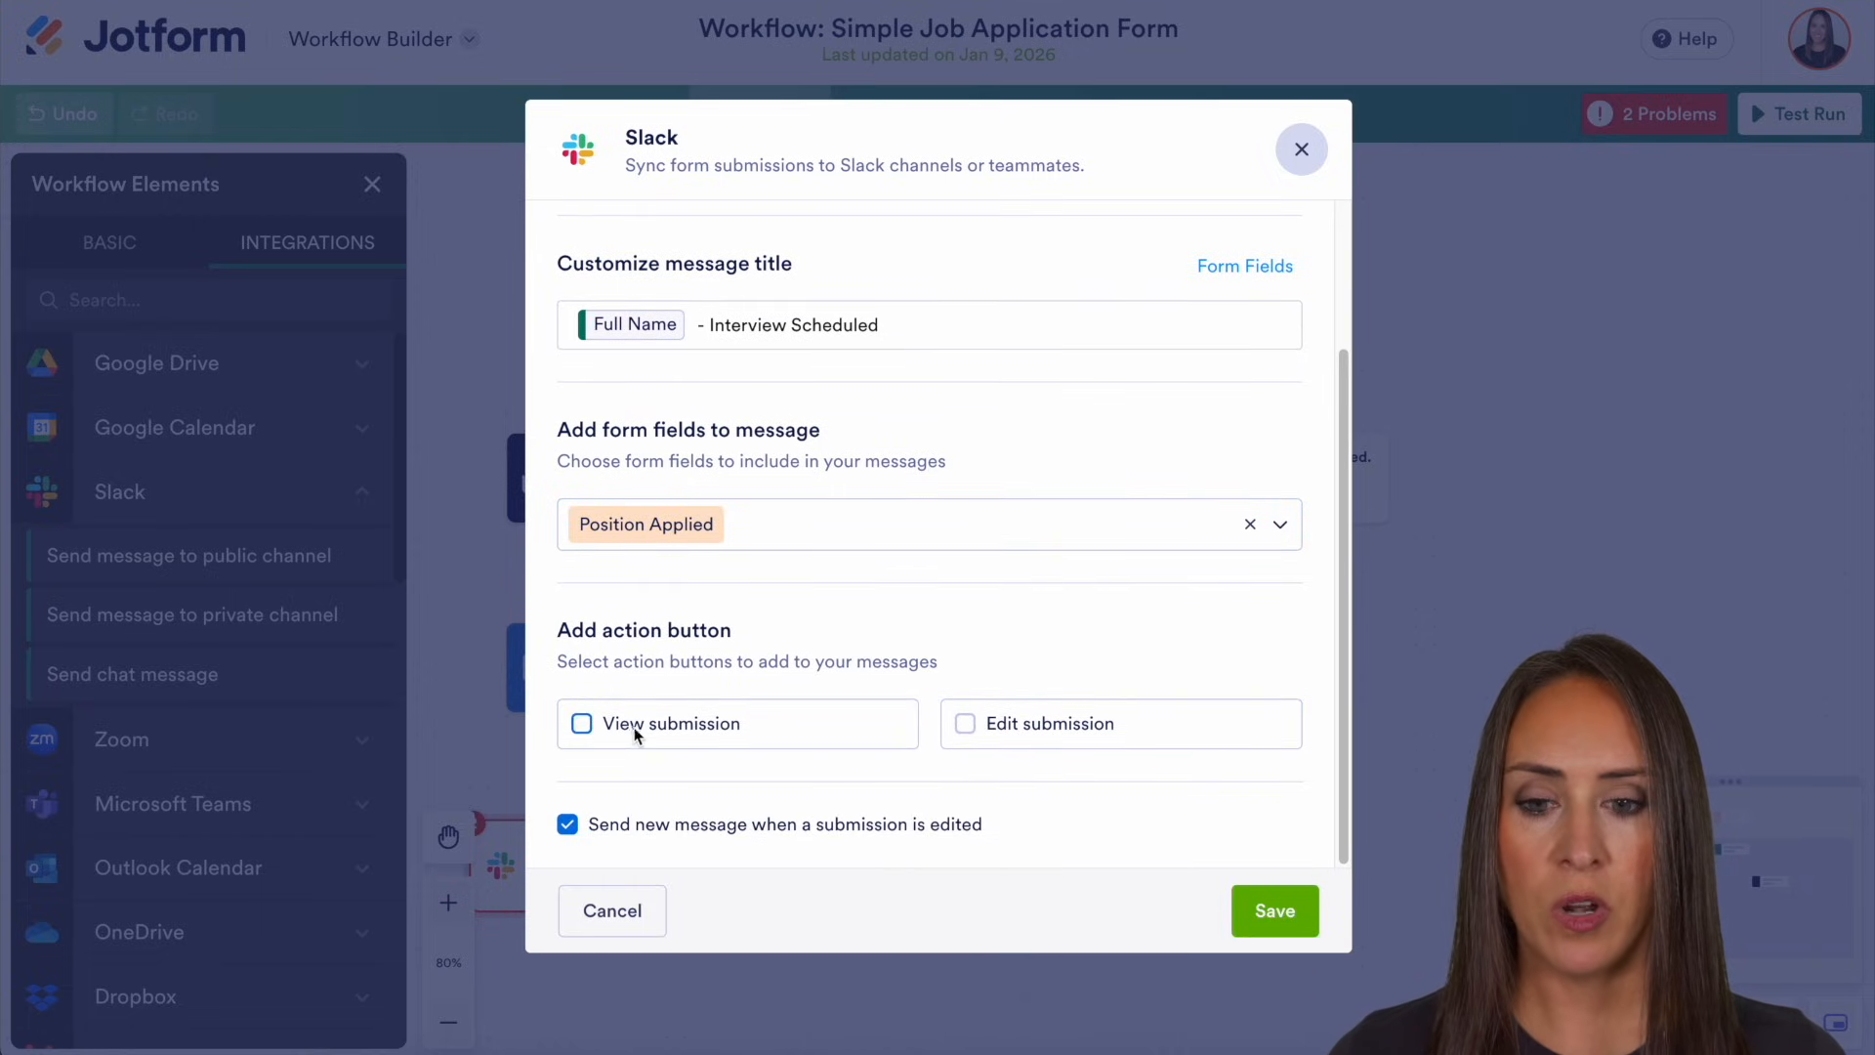
click(583, 725)
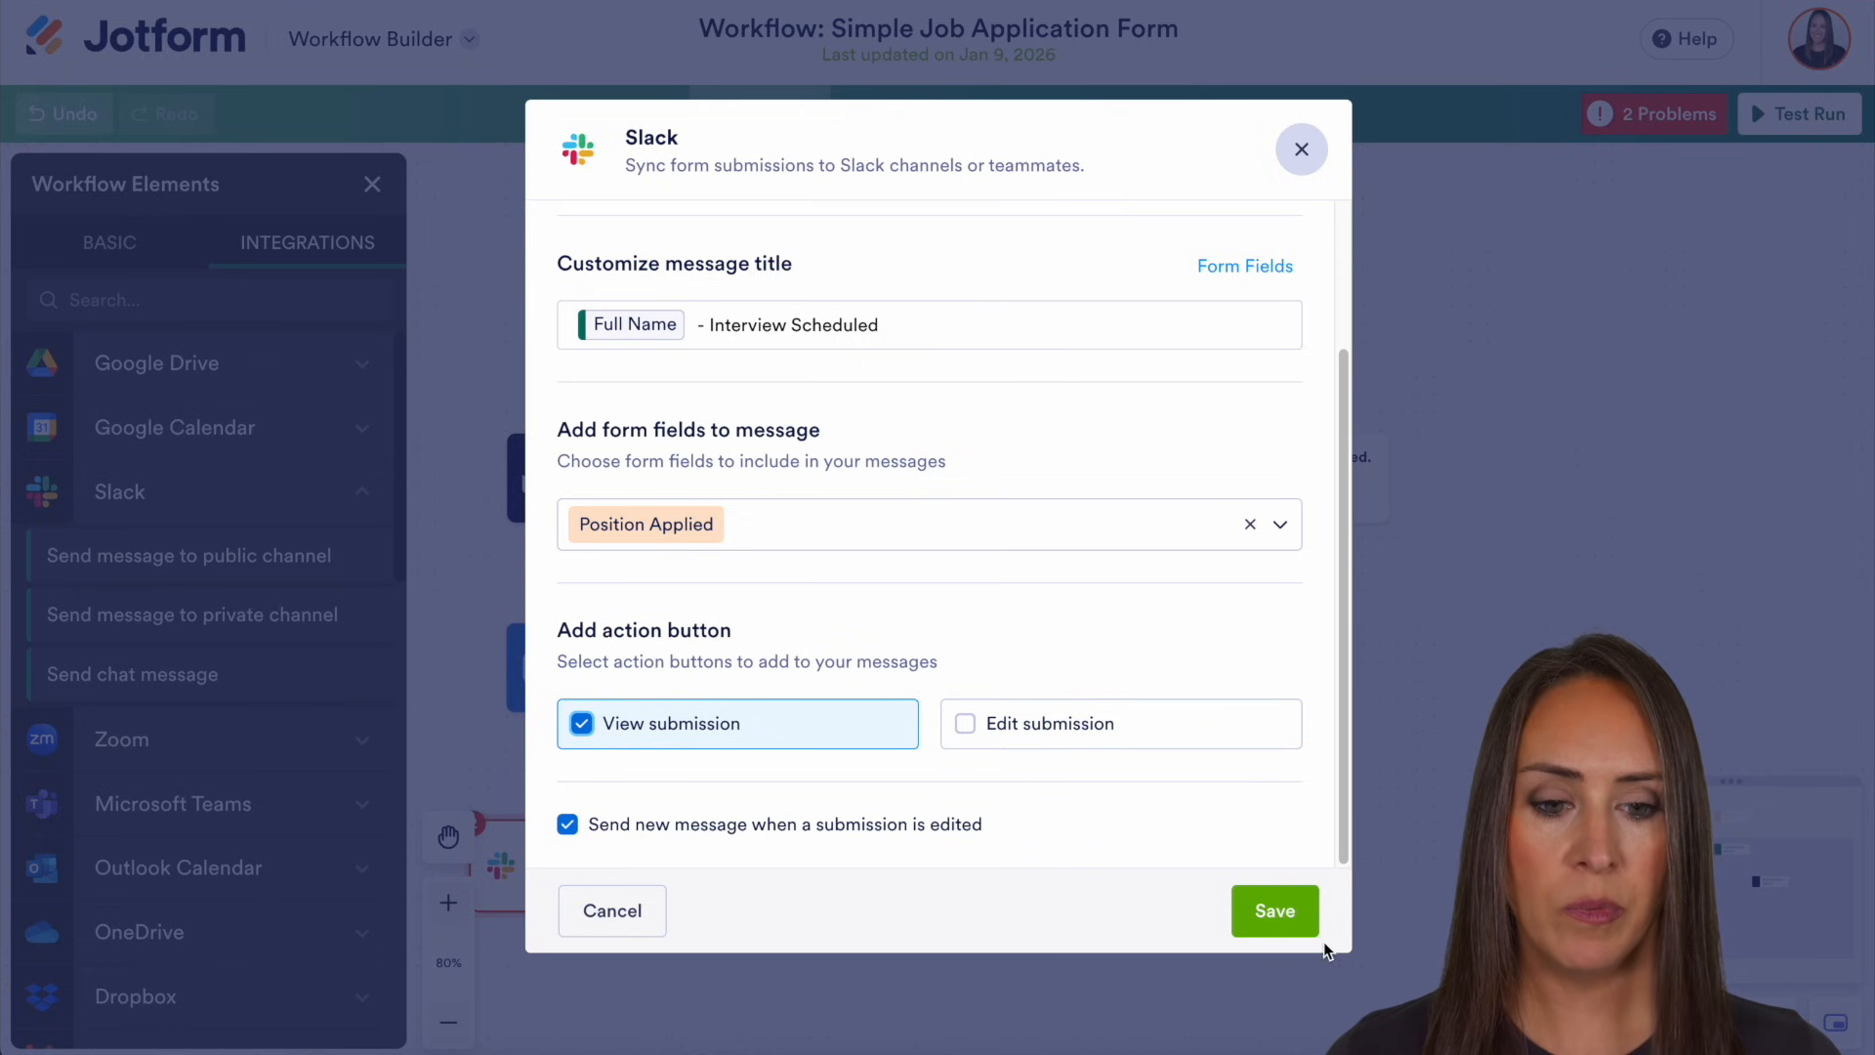
click(1303, 922)
- Align the Slack element under the interview task and connect a new Google Drive "Send Files" element below it
drag(1080, 778, 1138, 472)
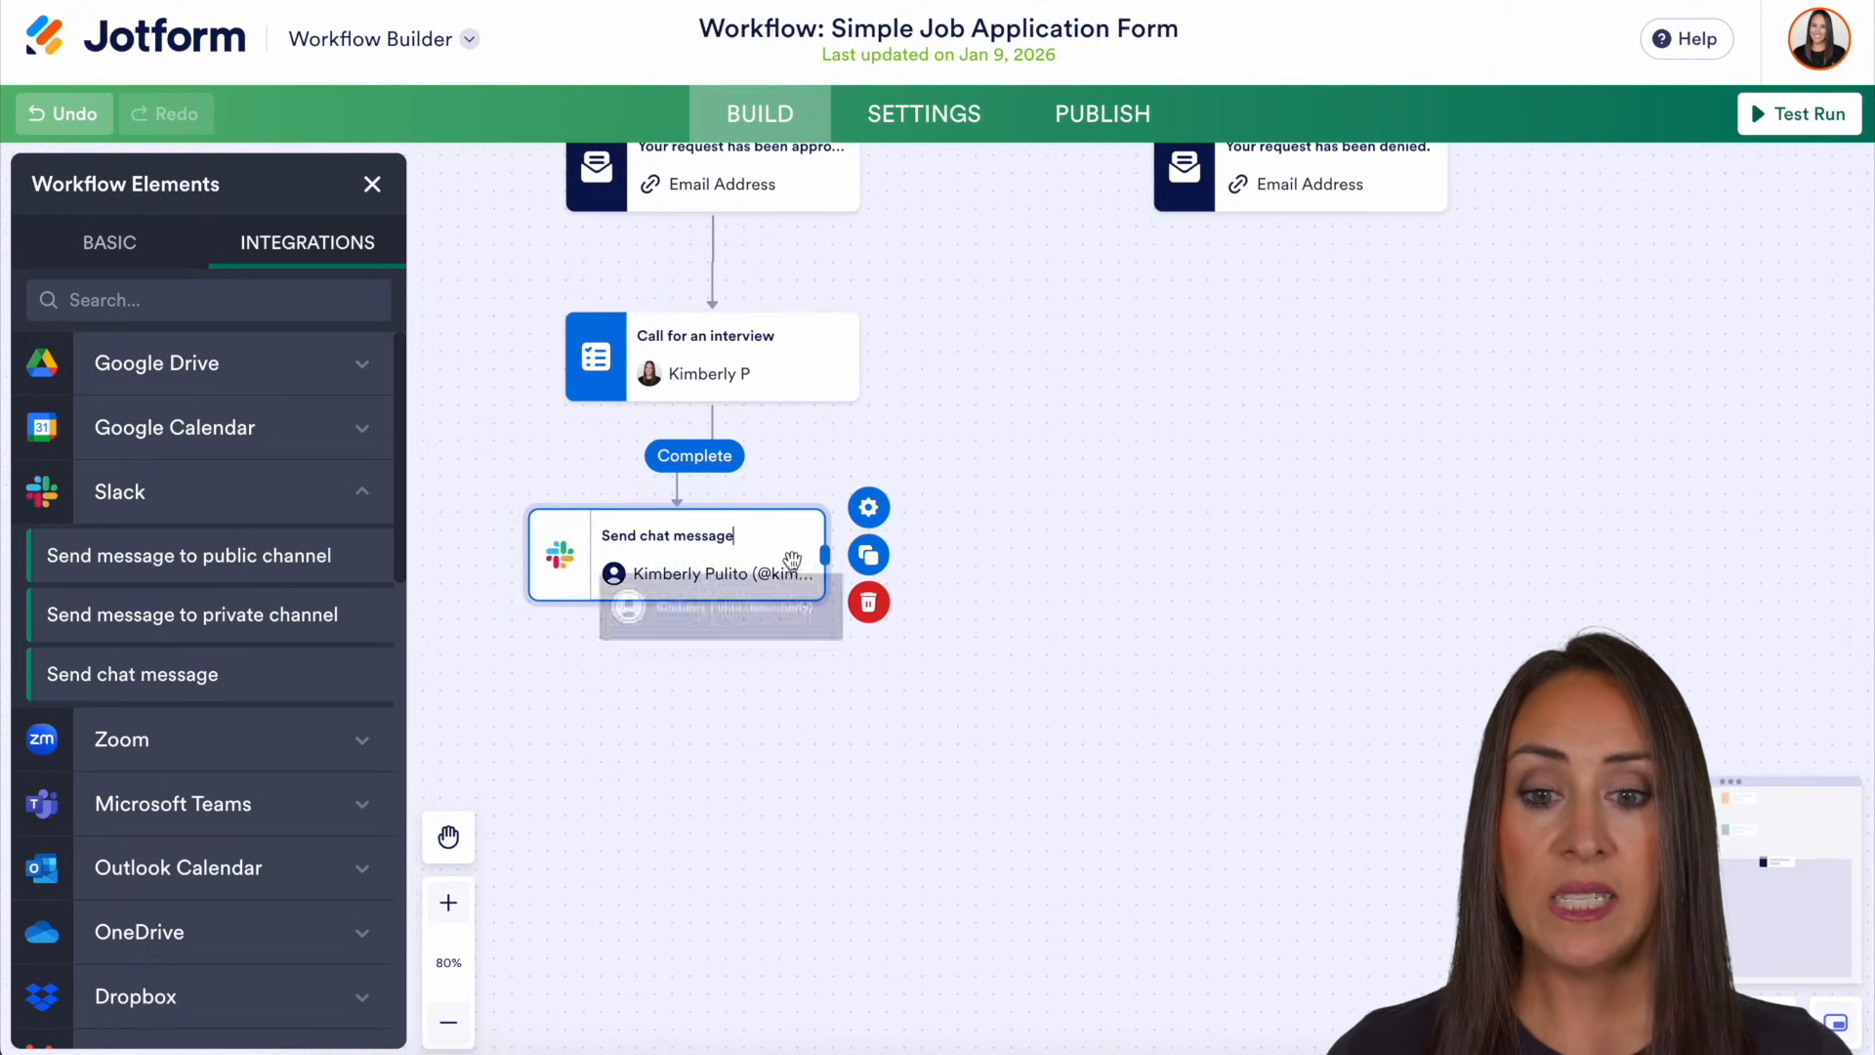
drag(785, 564, 817, 598)
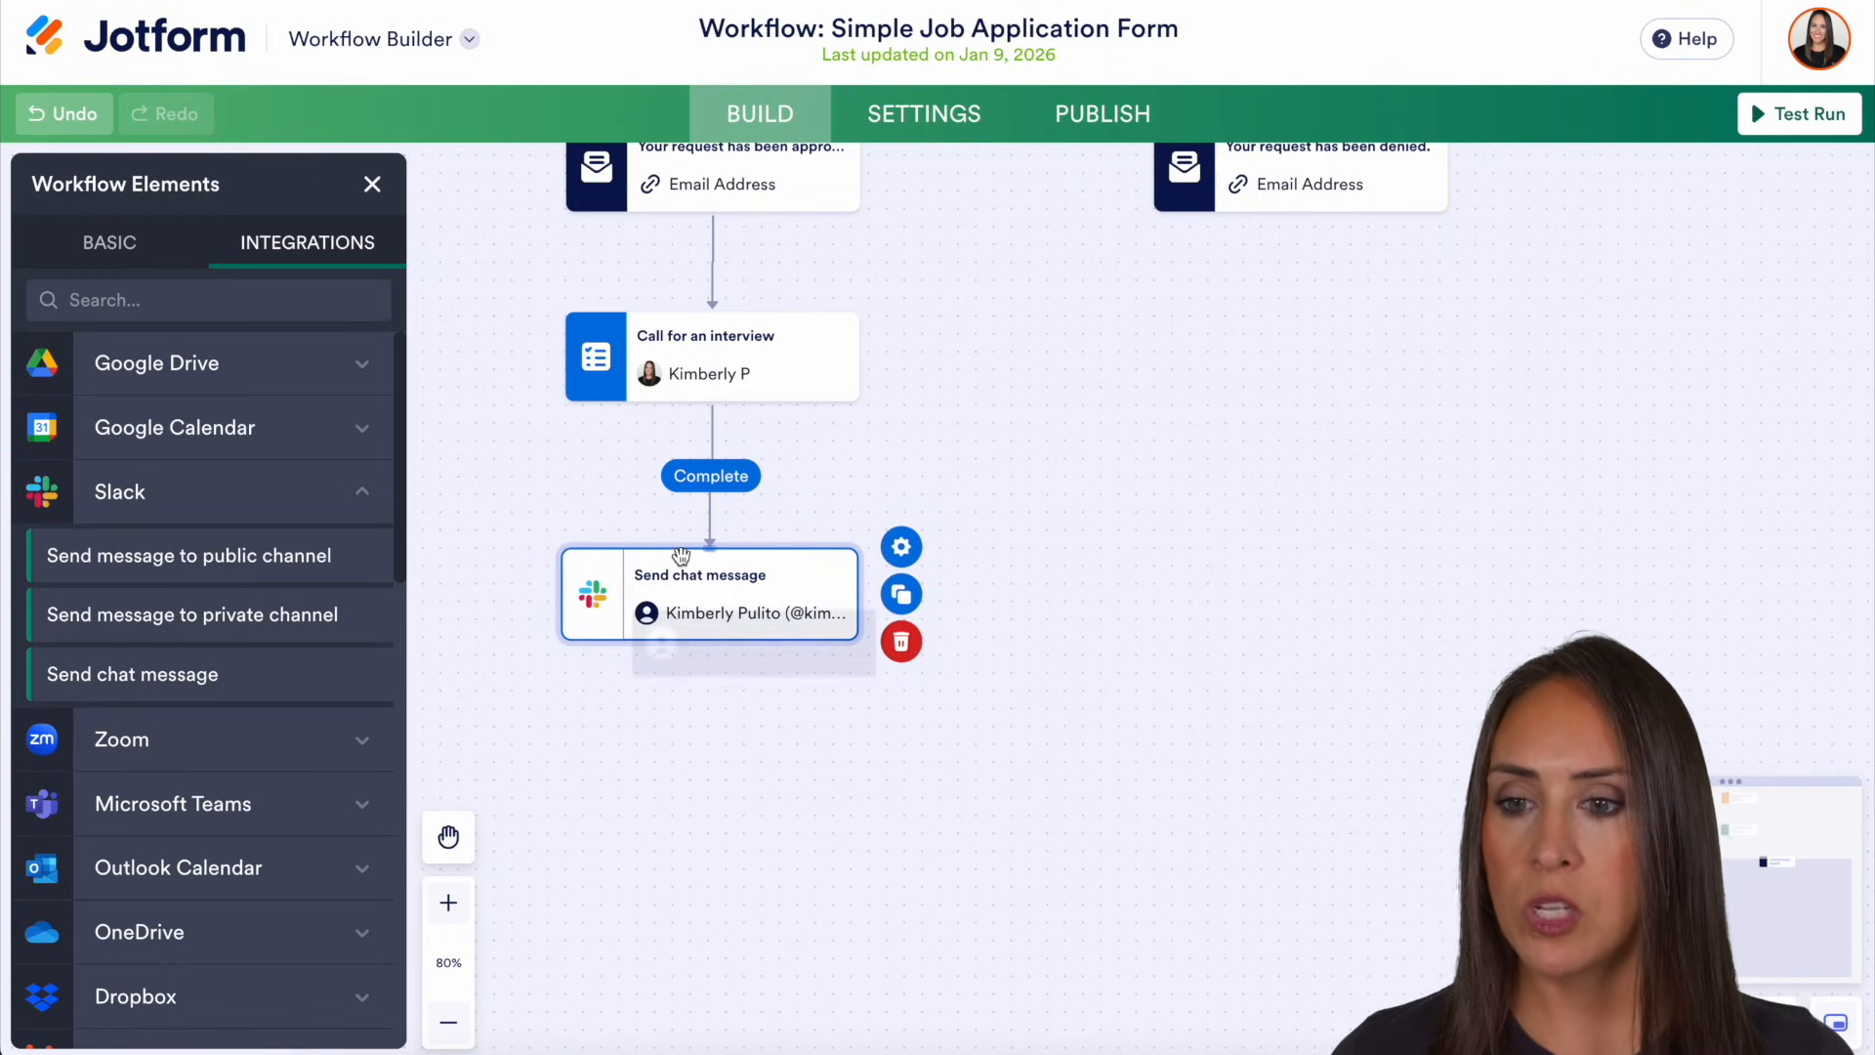
click(237, 371)
drag(117, 423, 629, 786)
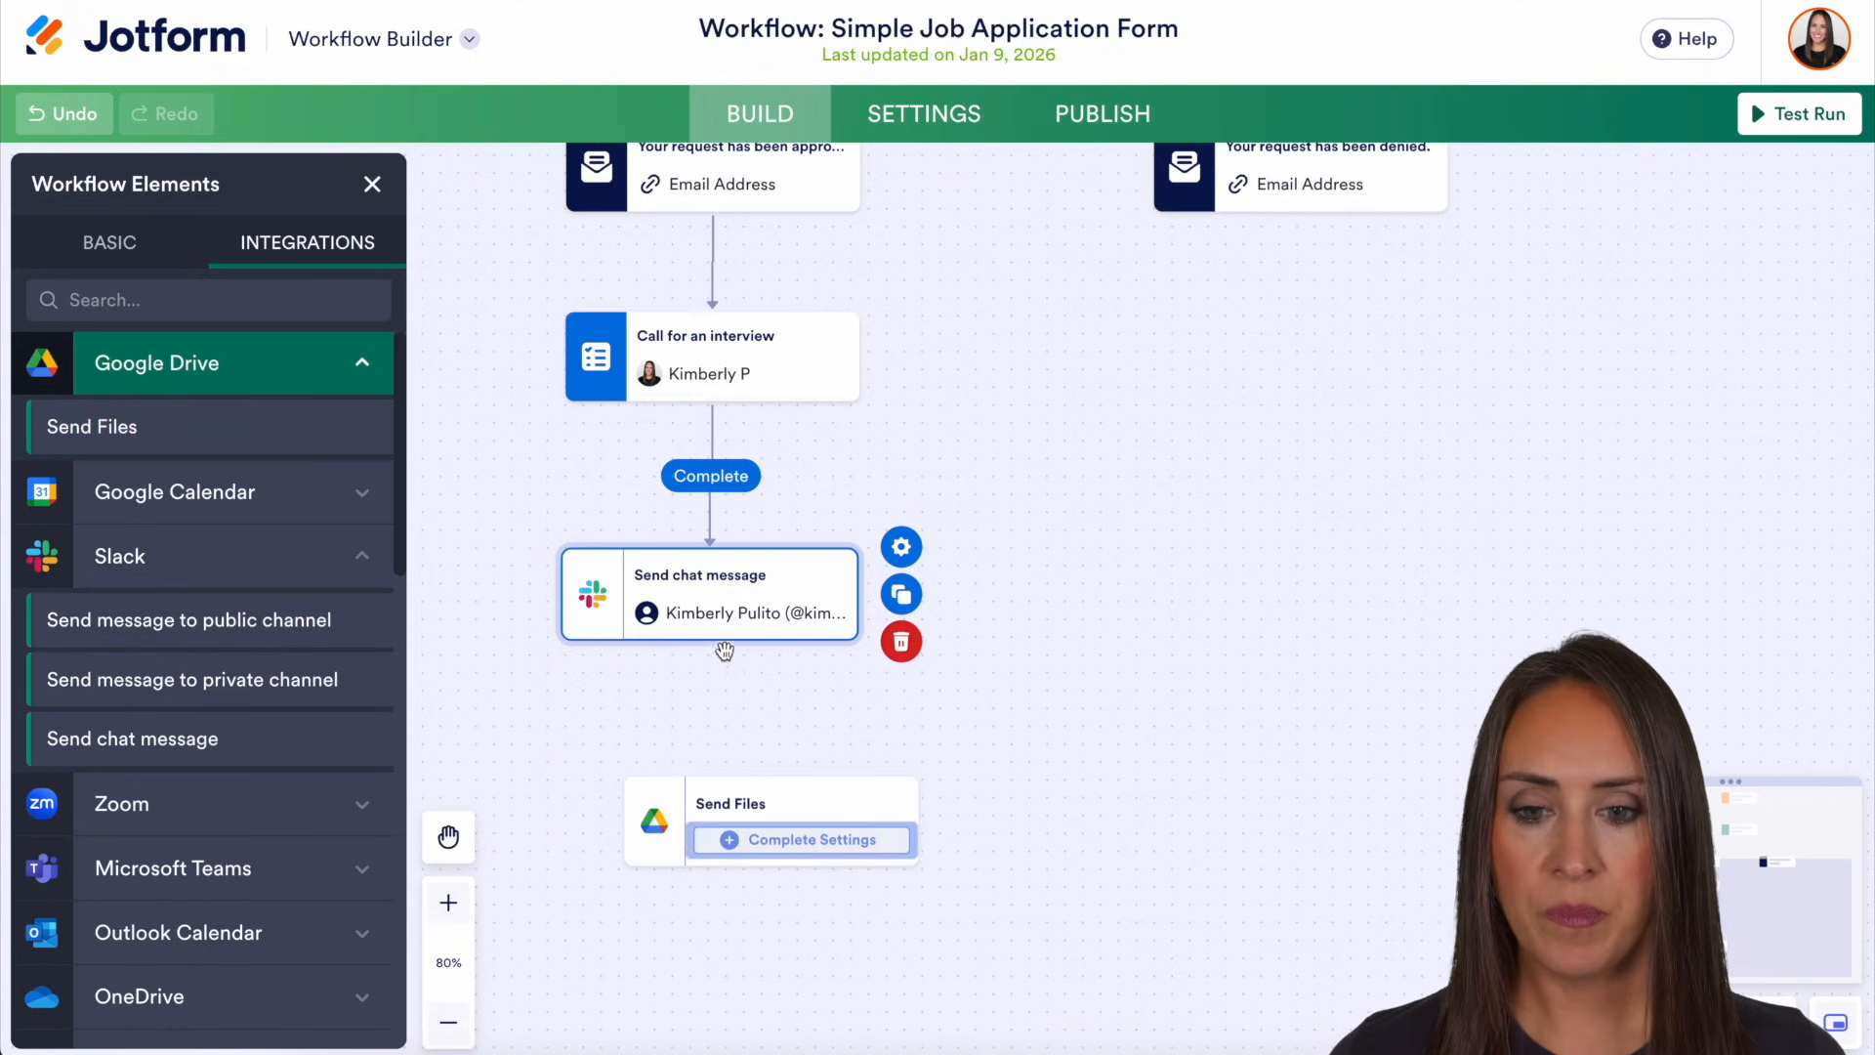
drag(711, 643, 792, 750)
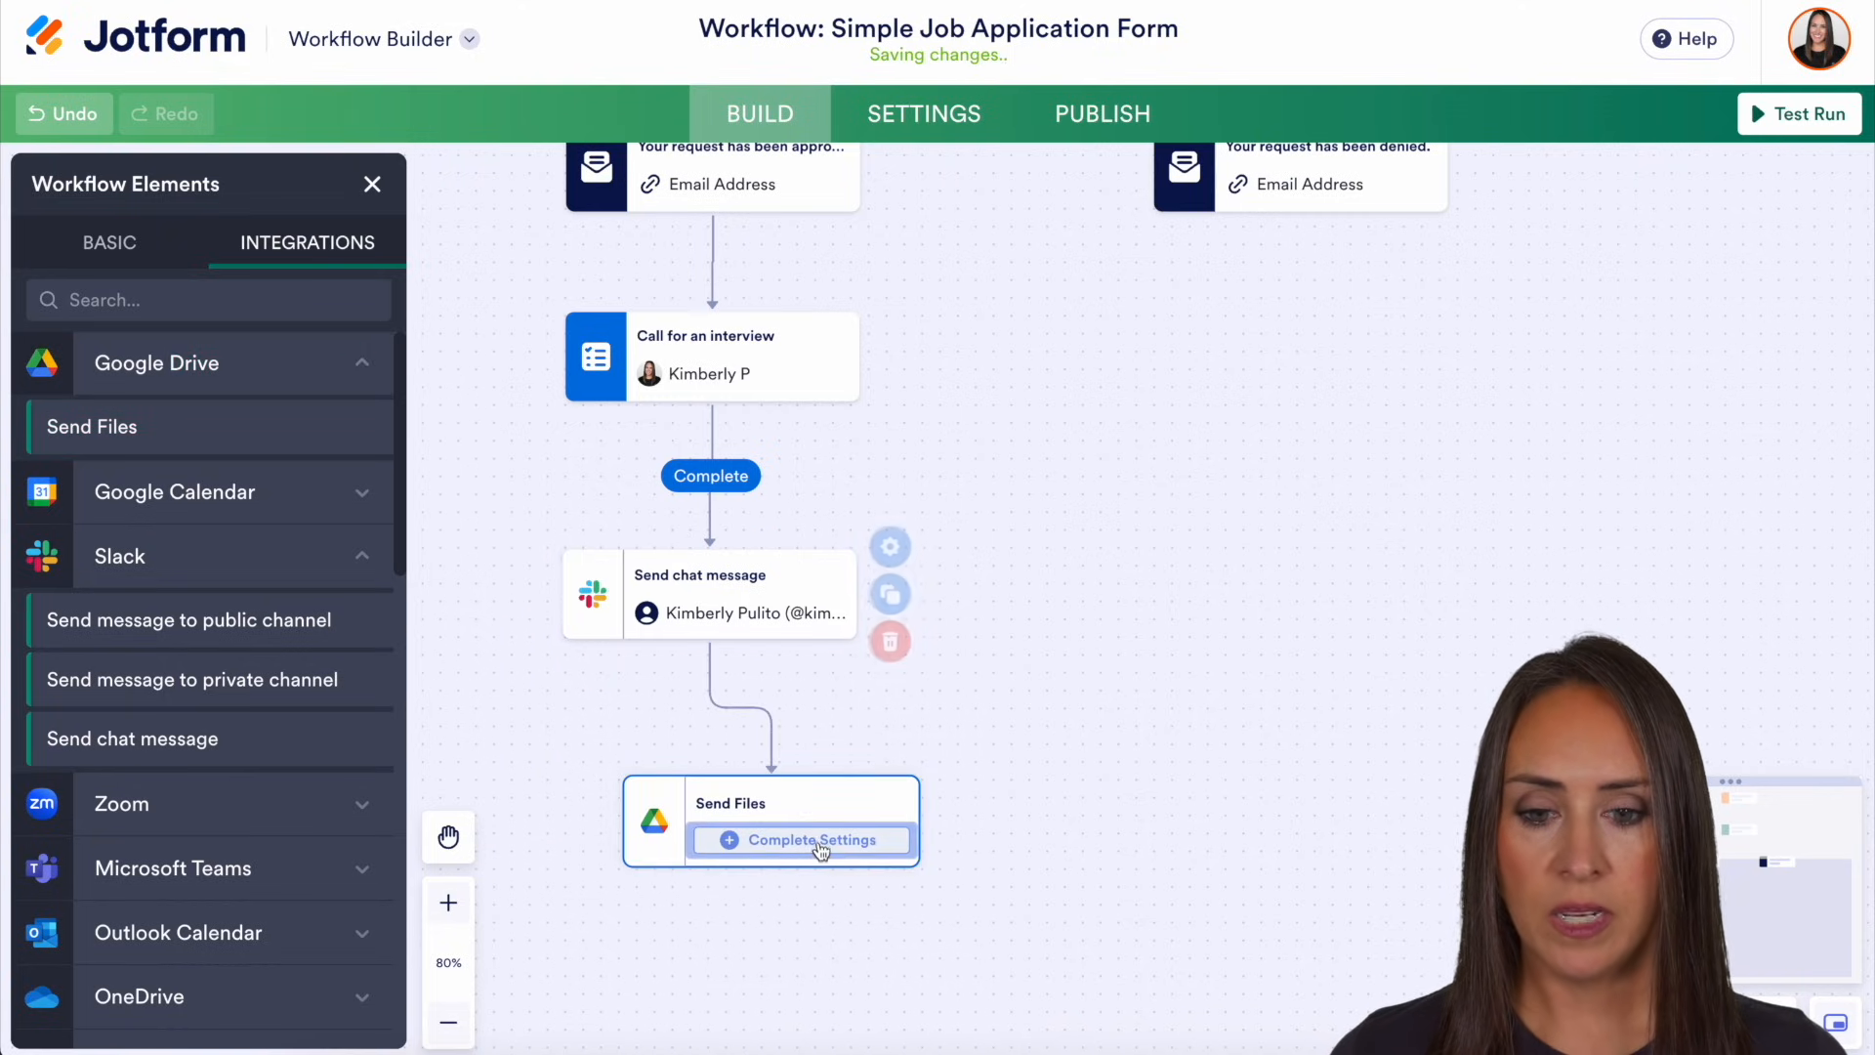
- Authenticate the Send Files element with the listed Google Drive account and name the destination folder "Job Interviews"
click(819, 842)
click(1211, 894)
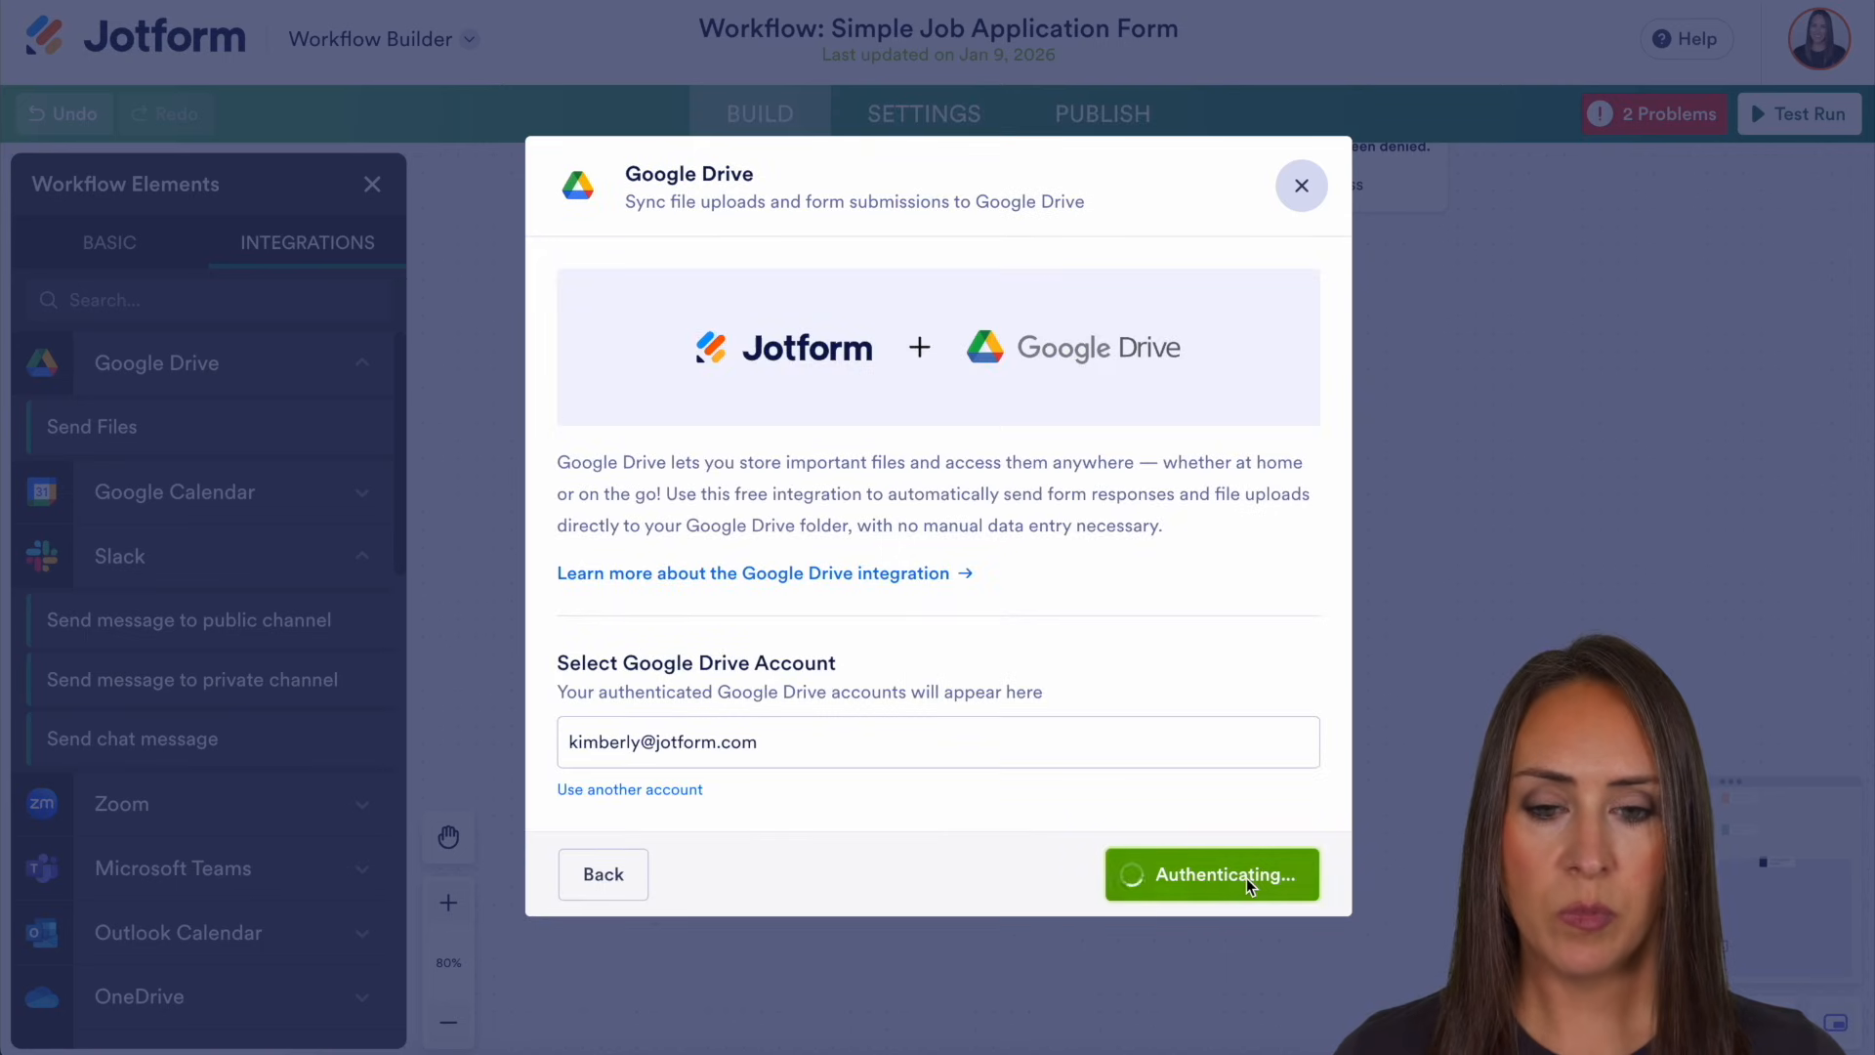
click(691, 342)
key(ctrl+a)
text(J)
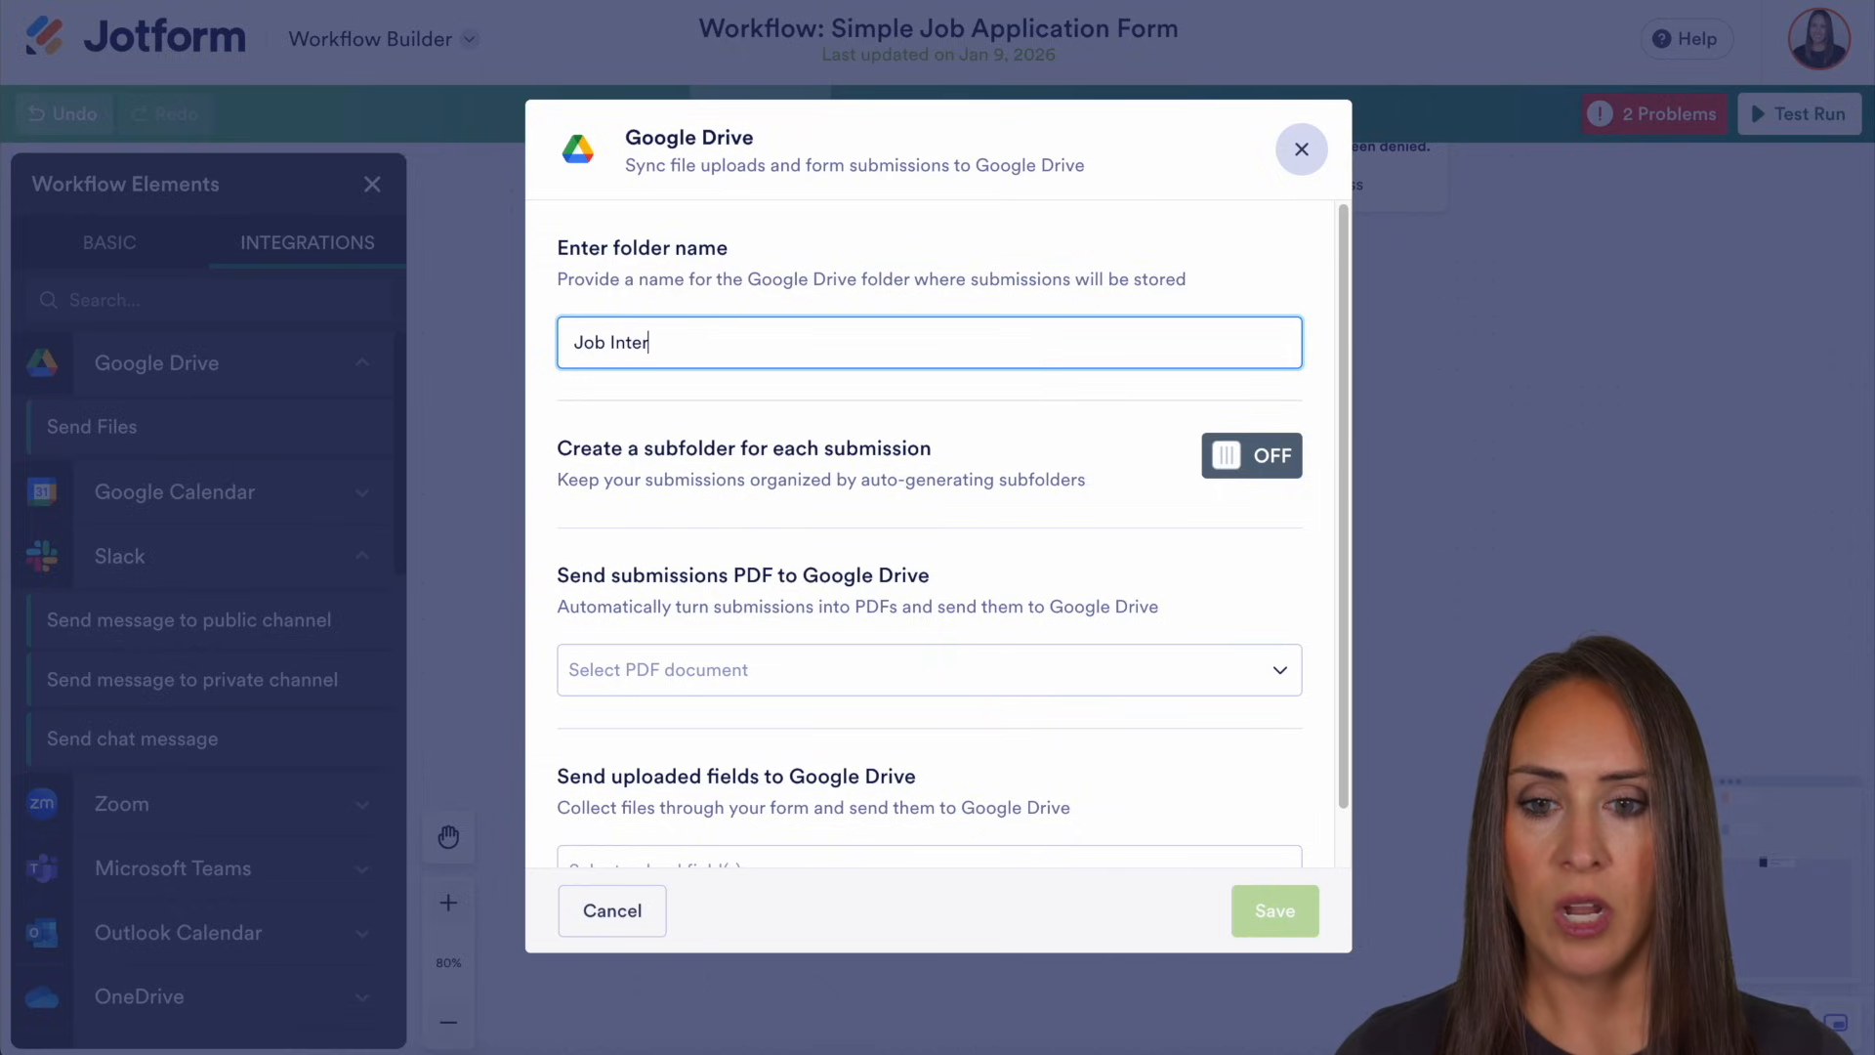
- Turn on a subfolder for each submission, named with the Full Name and Position Applied fields separated by a hyphen
click(1252, 455)
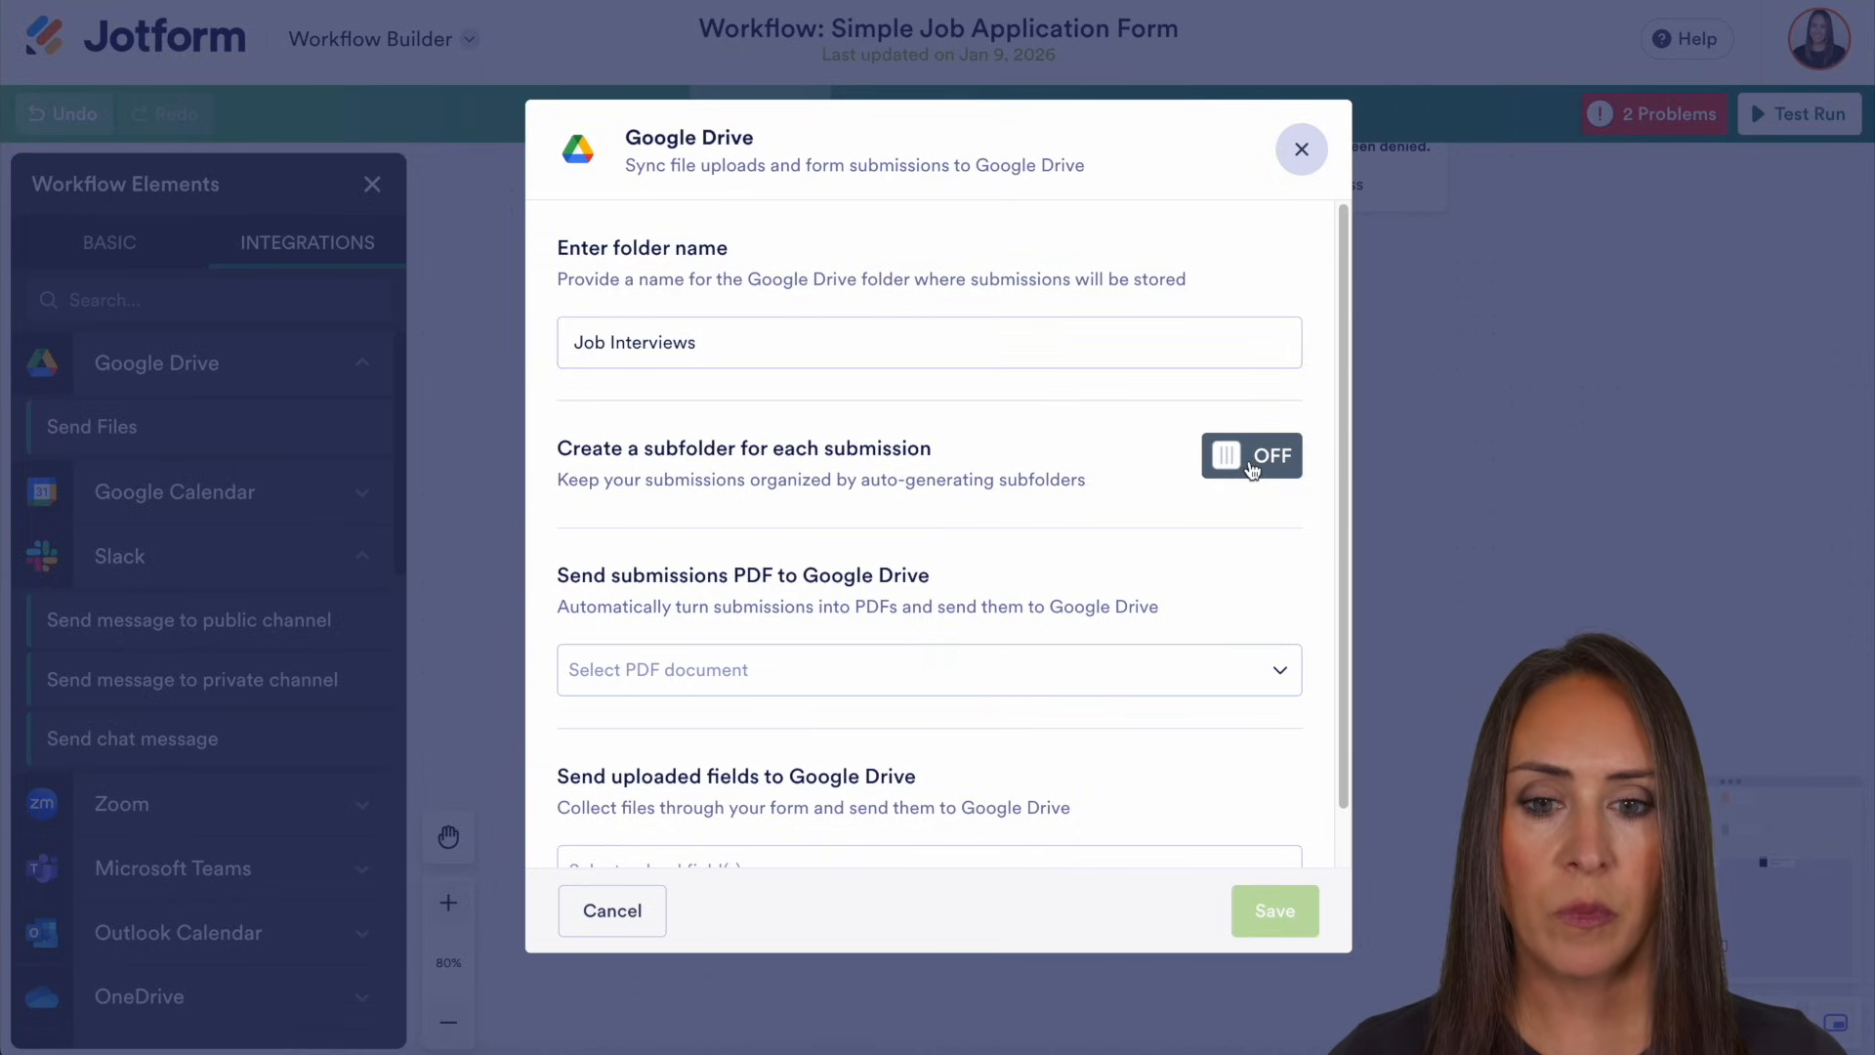
click(980, 592)
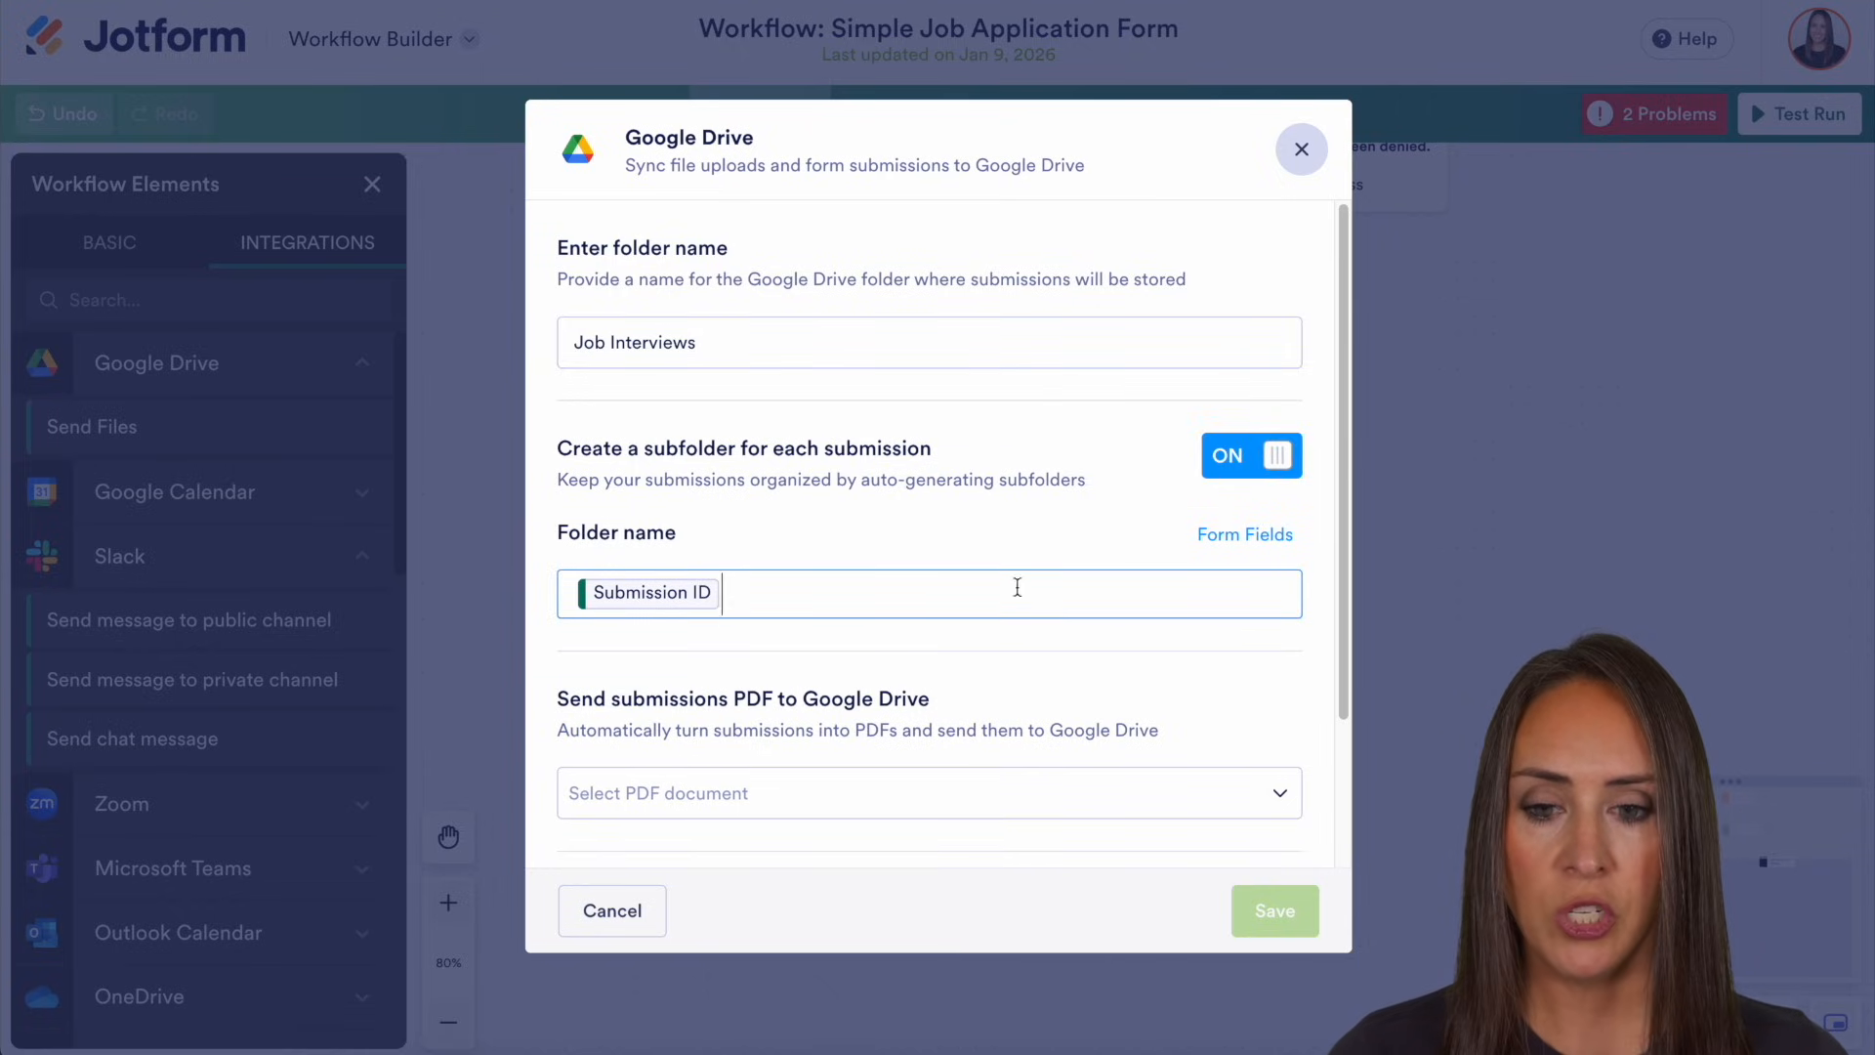
key(BackSpace)
click(1223, 543)
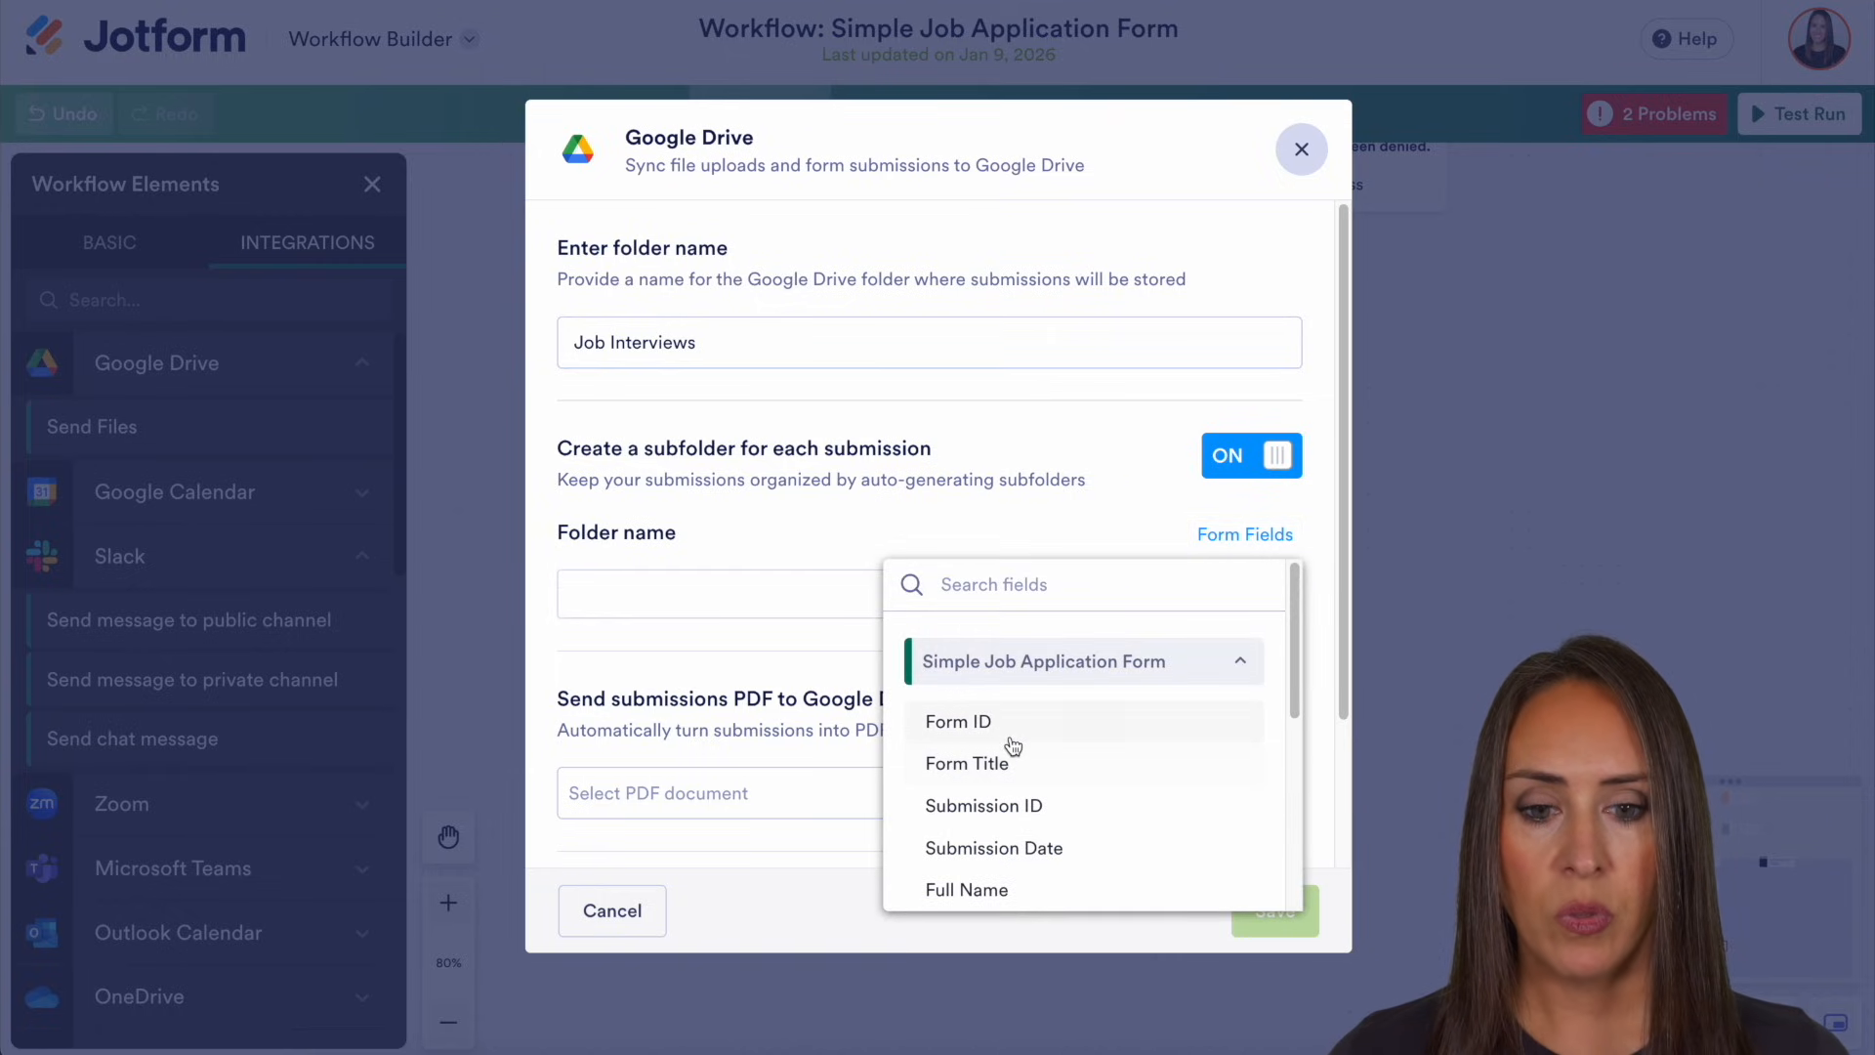
click(1016, 887)
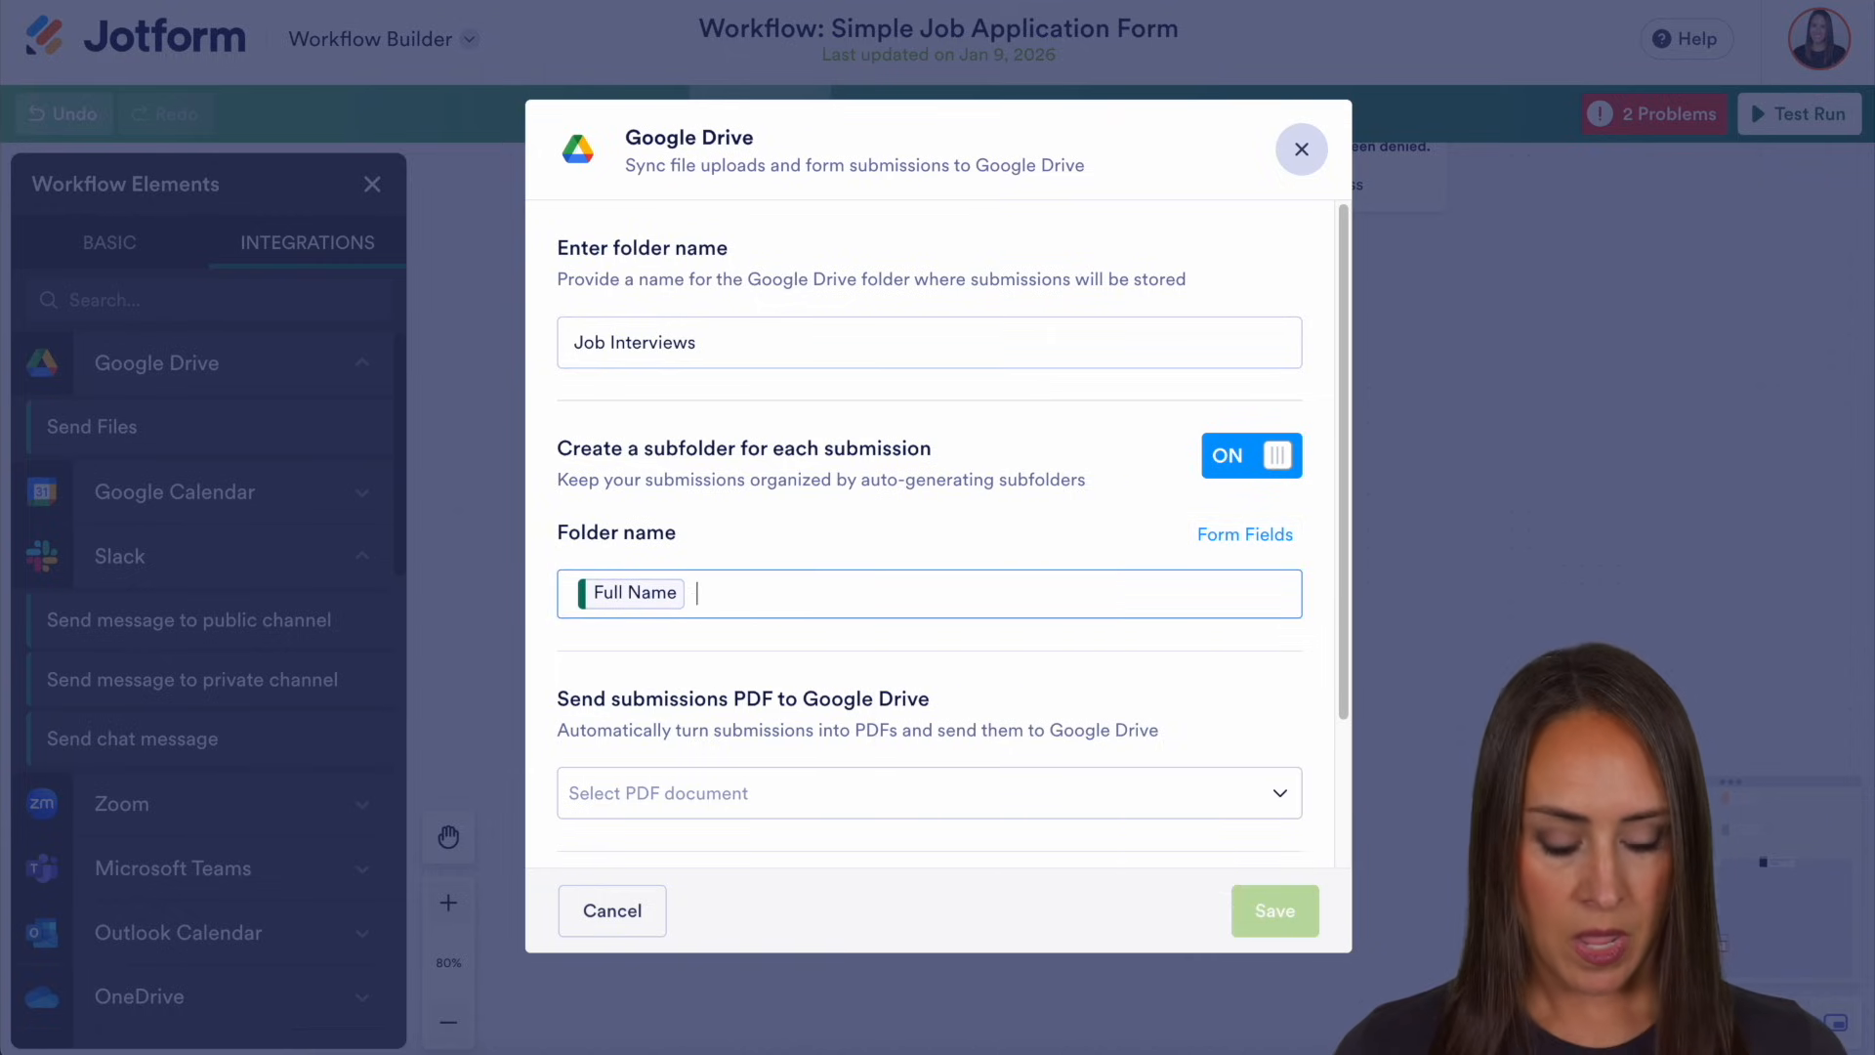
click(1245, 535)
scroll(1155, 716, down, 5)
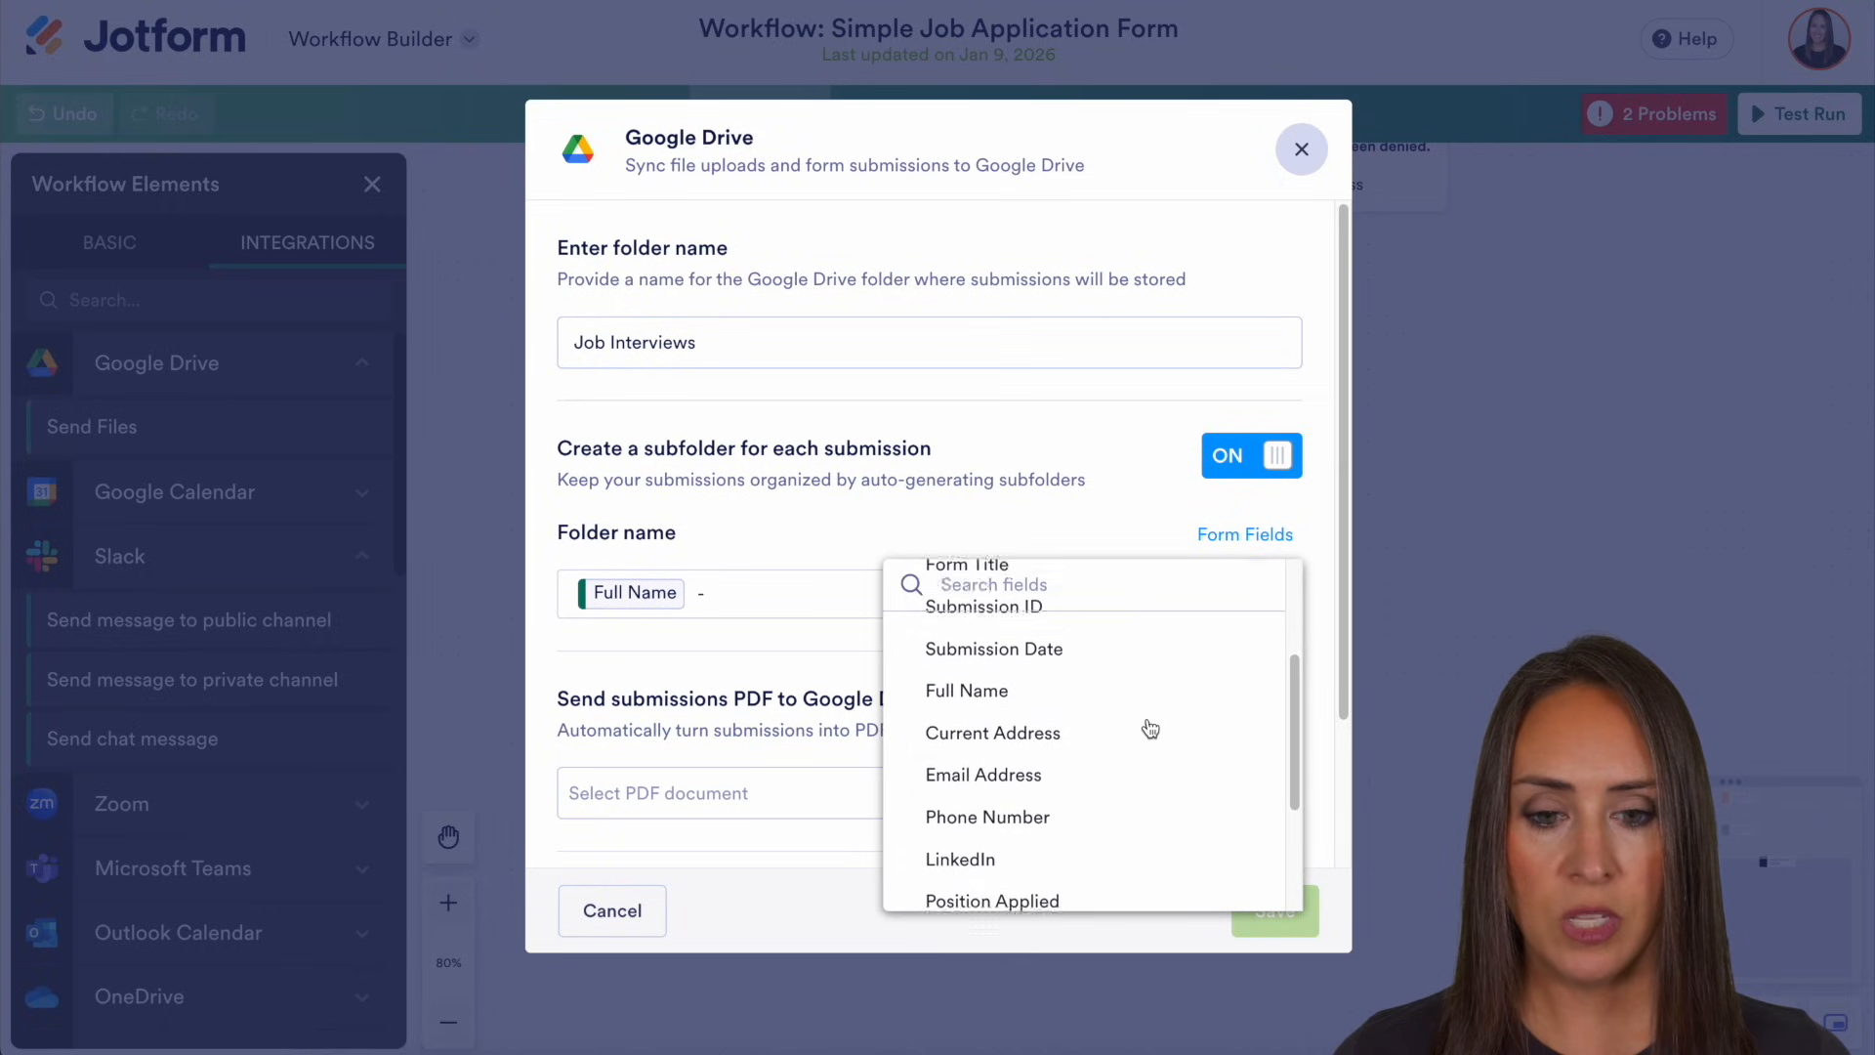
click(1016, 795)
- Send the "New Document" submission PDF and the "Upload Your Resume" field to Google Drive, and save the settings
scroll(830, 625, down, 2)
click(793, 615)
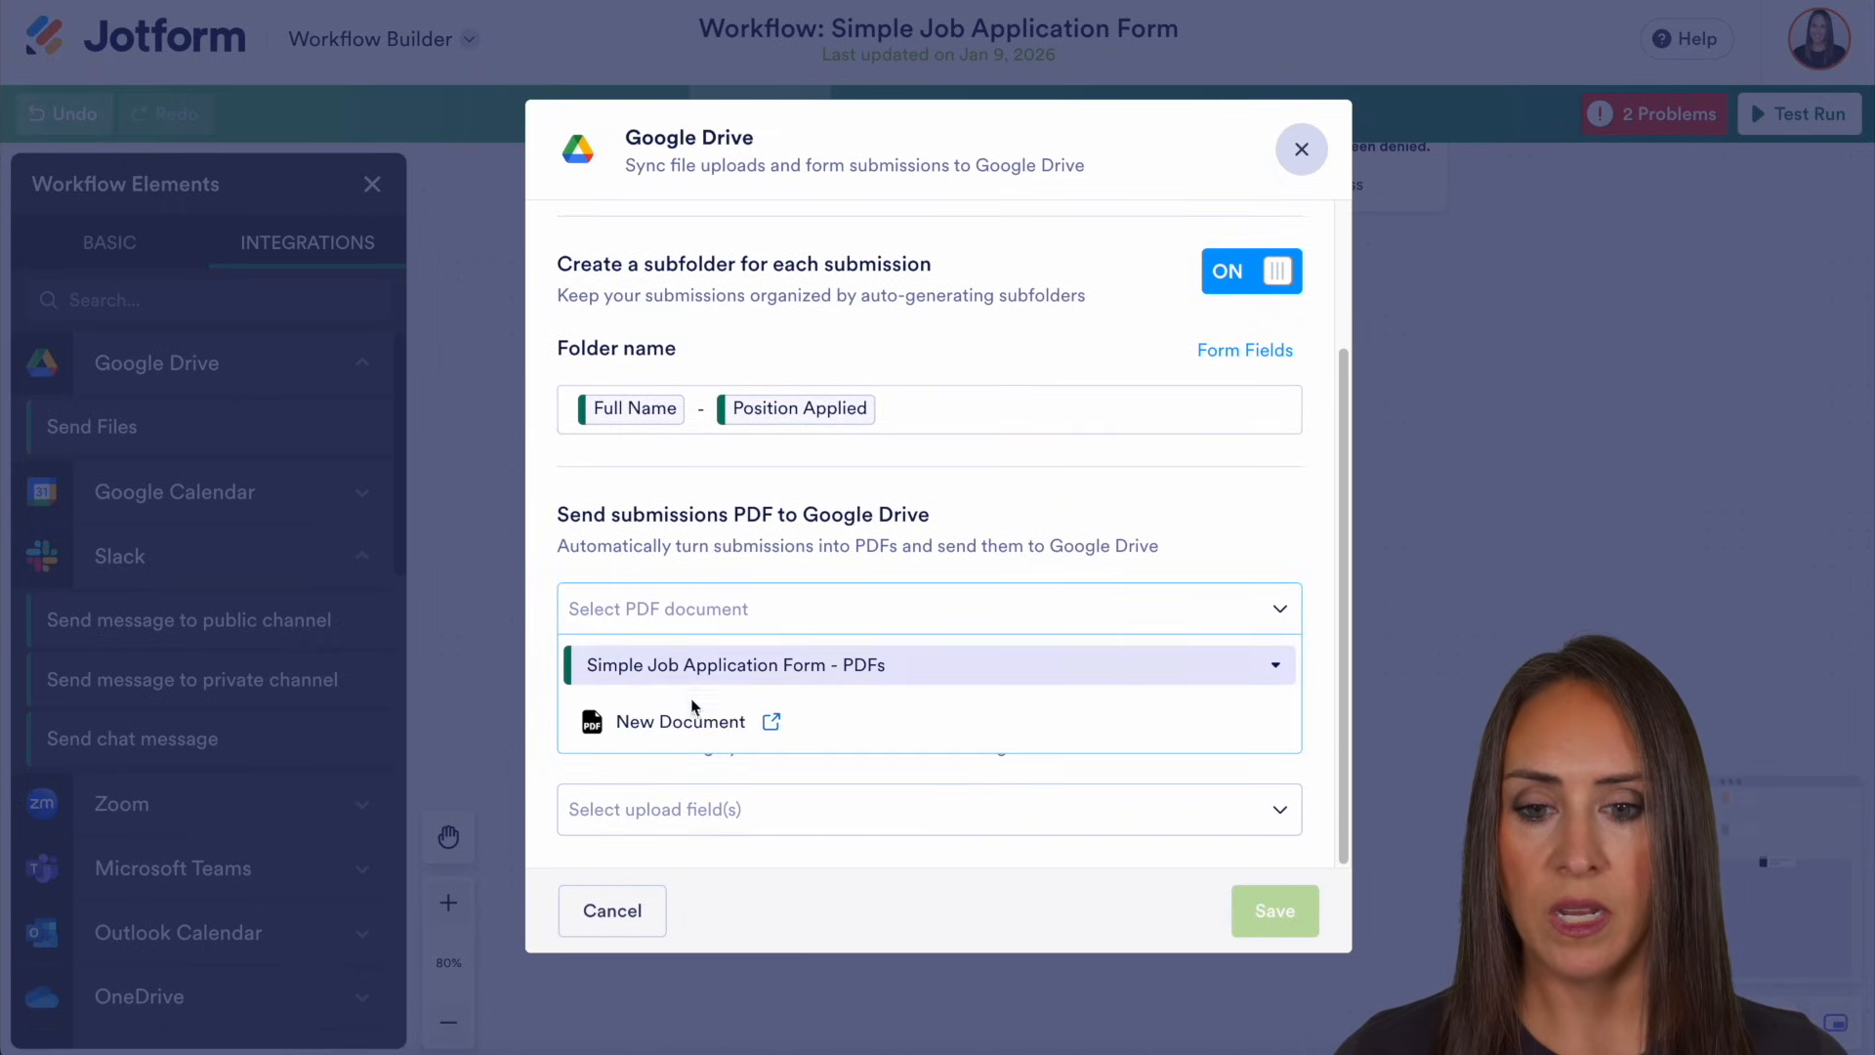
click(686, 723)
click(789, 823)
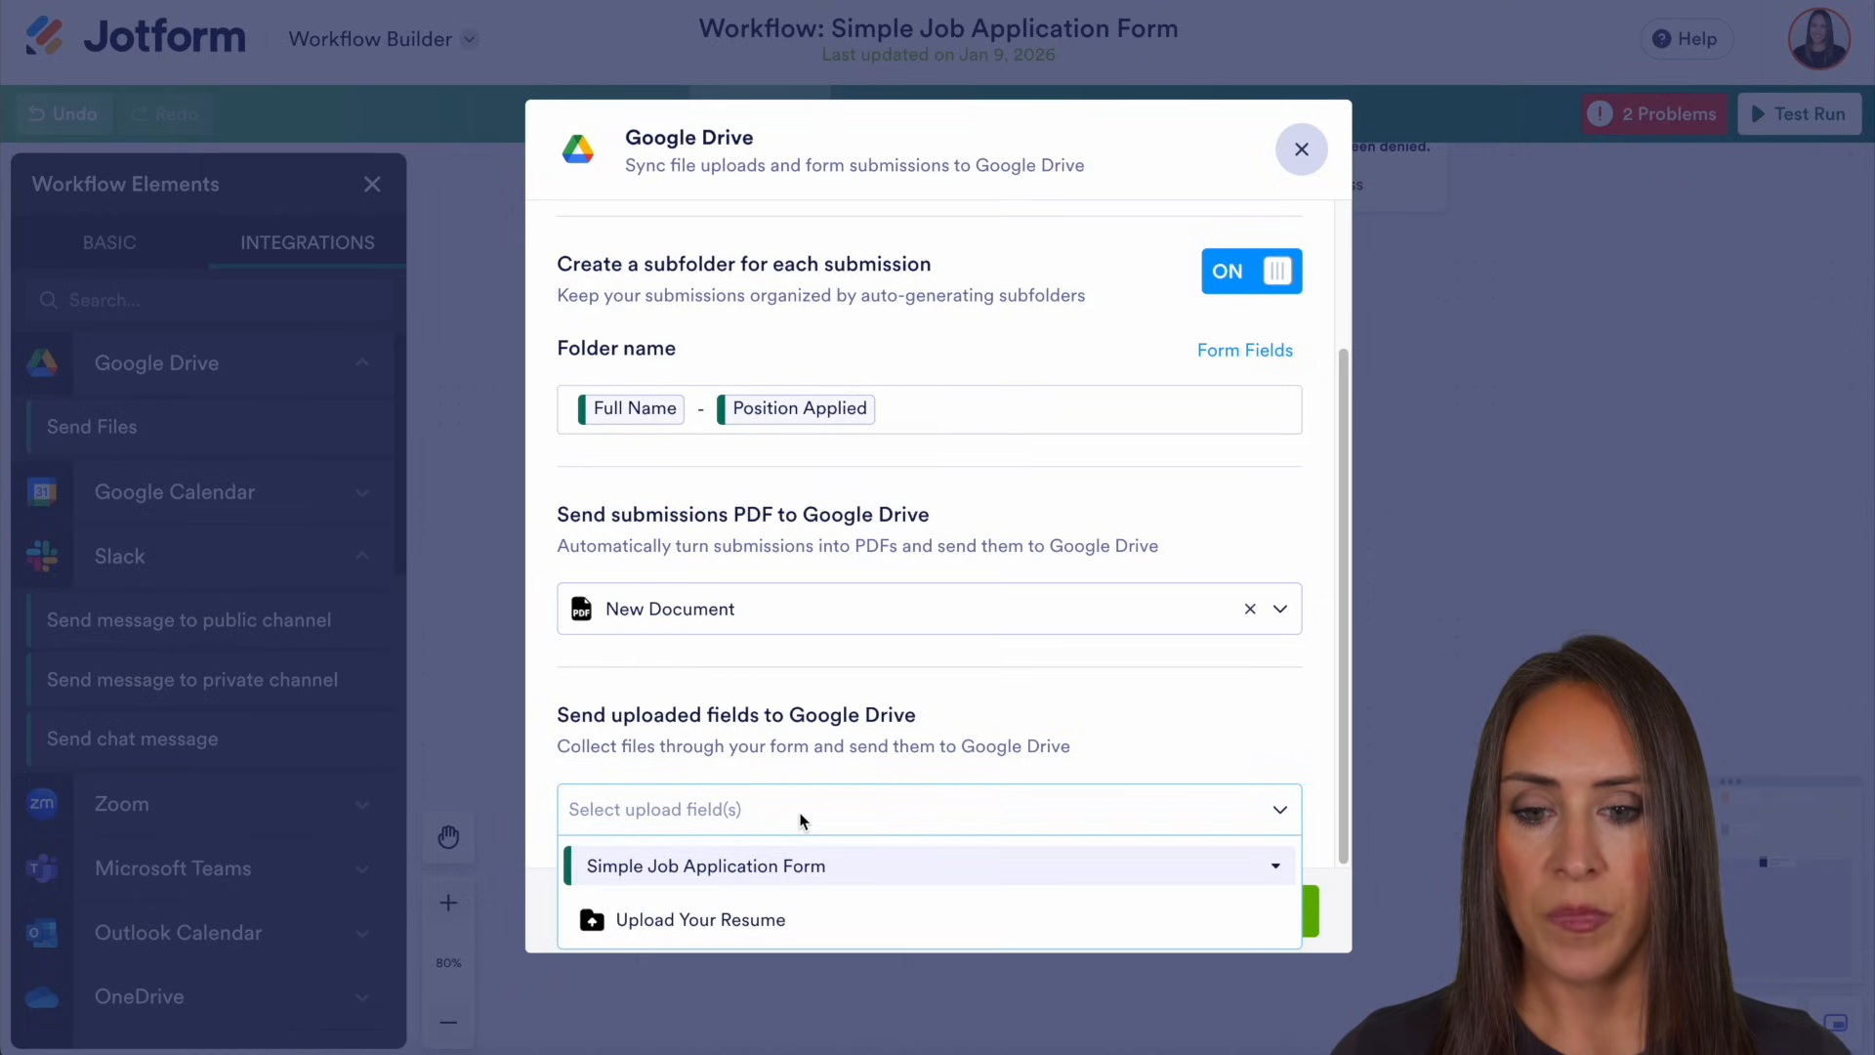
click(725, 920)
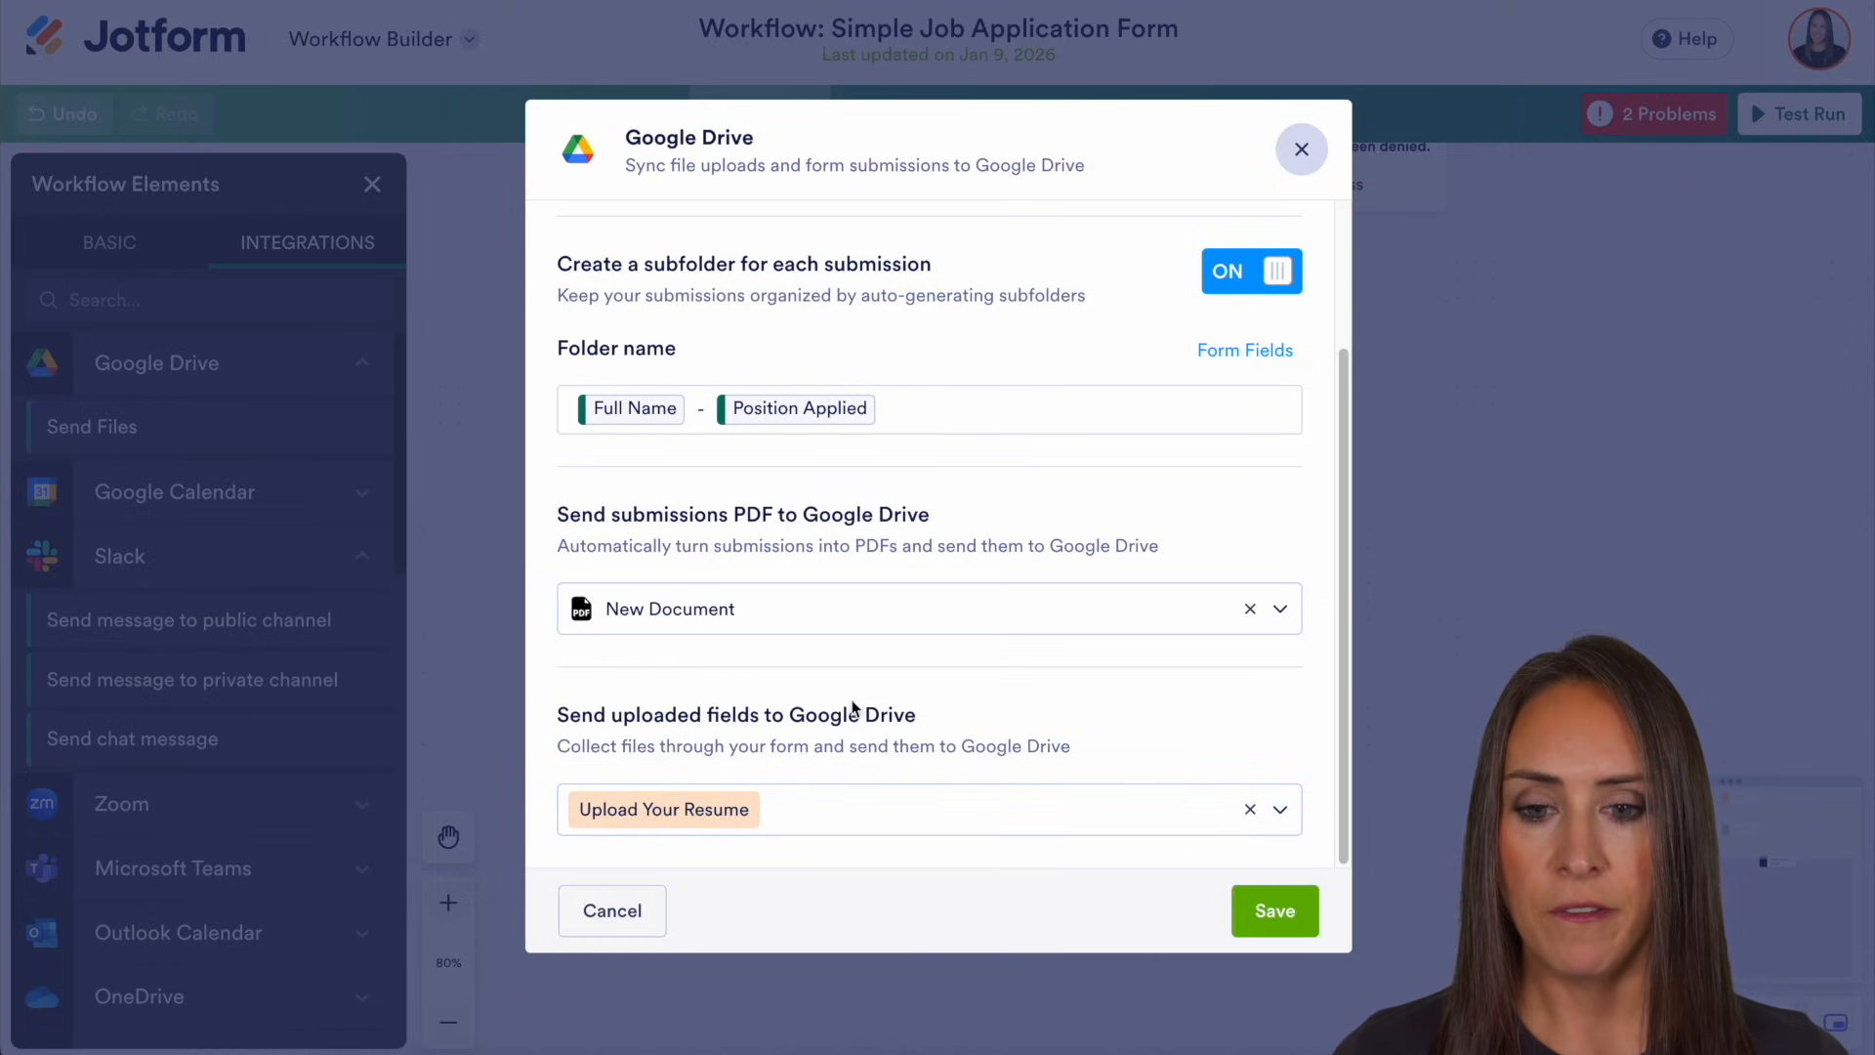
click(1275, 908)
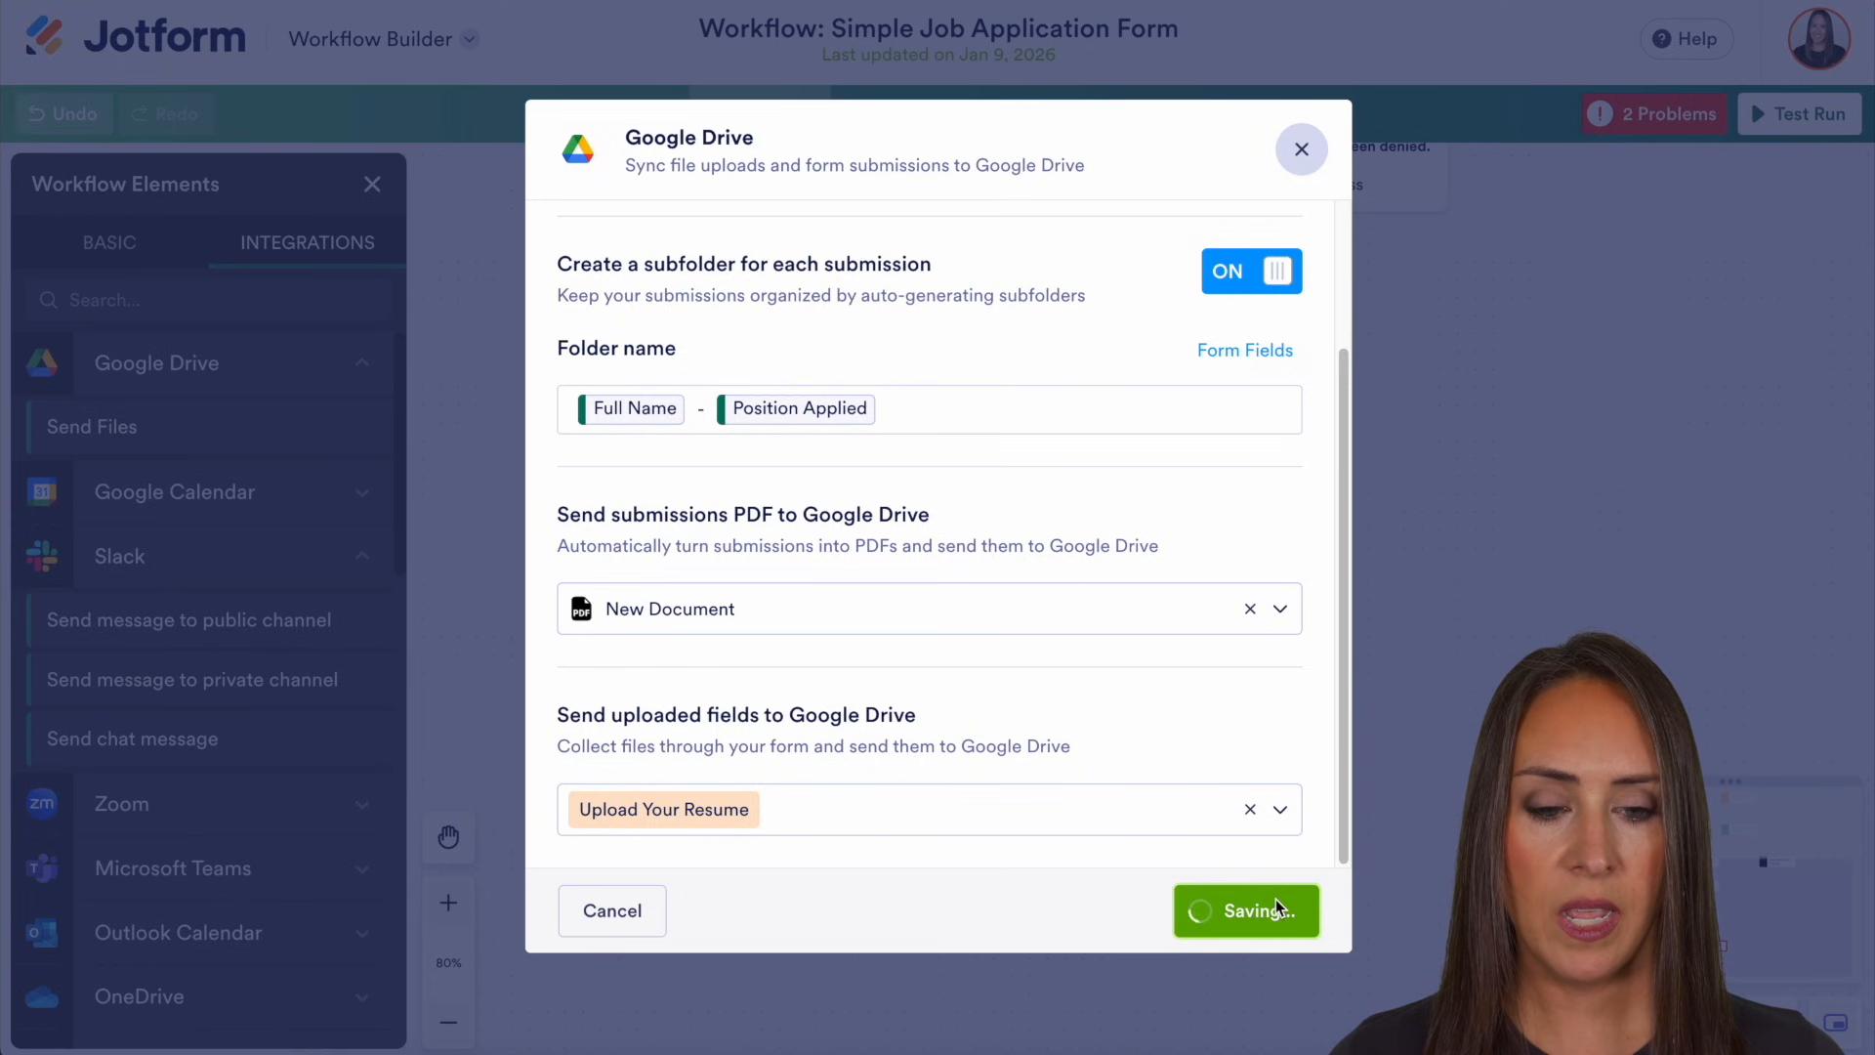
- Add an End element below Send Files and connect both the Send Files element and the denial email to it
click(77, 238)
scroll(215, 562, down, 5)
scroll(269, 570, down, 5)
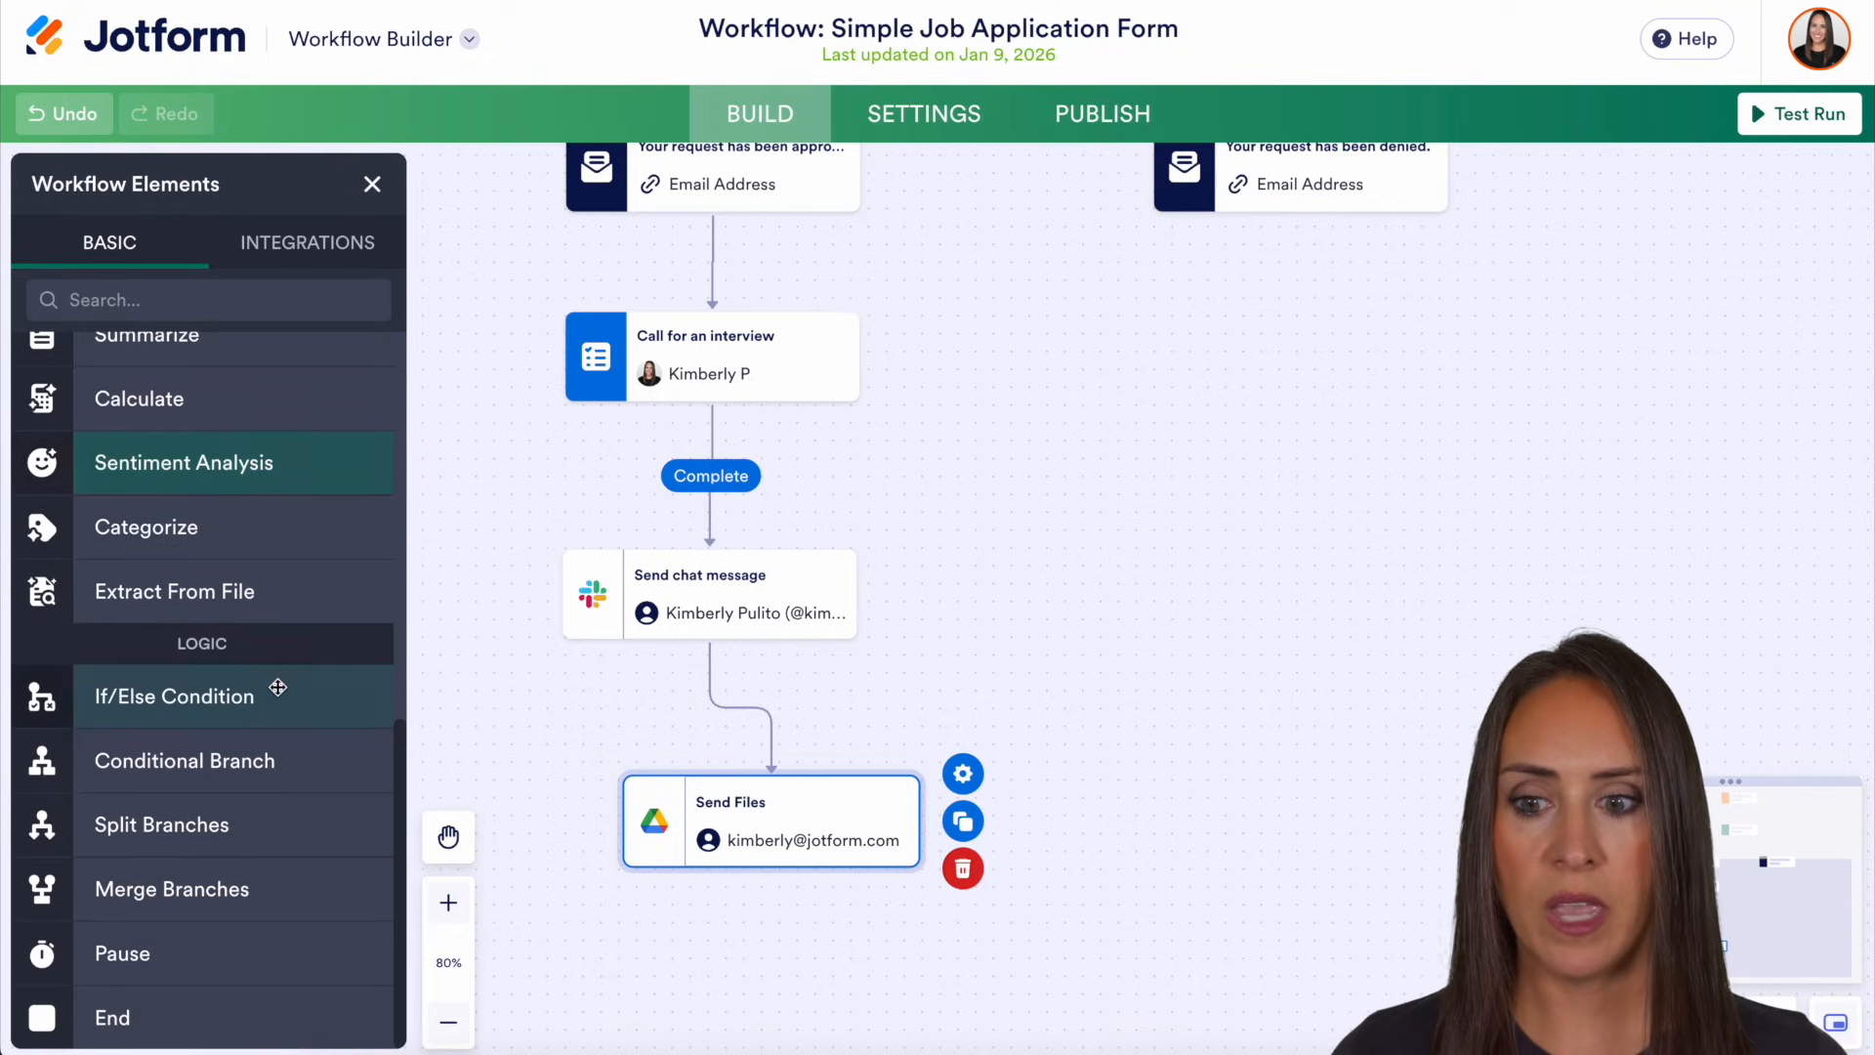
drag(152, 1023, 933, 1006)
mouse_move(774, 867)
mouse_down()
mouse_move(954, 954)
mouse_move(954, 989)
mouse_up()
drag(1309, 219, 954, 992)
- Review the whole workflow from the starting form through the approve and deny branches to the End element
scroll(1148, 810, up, 5)
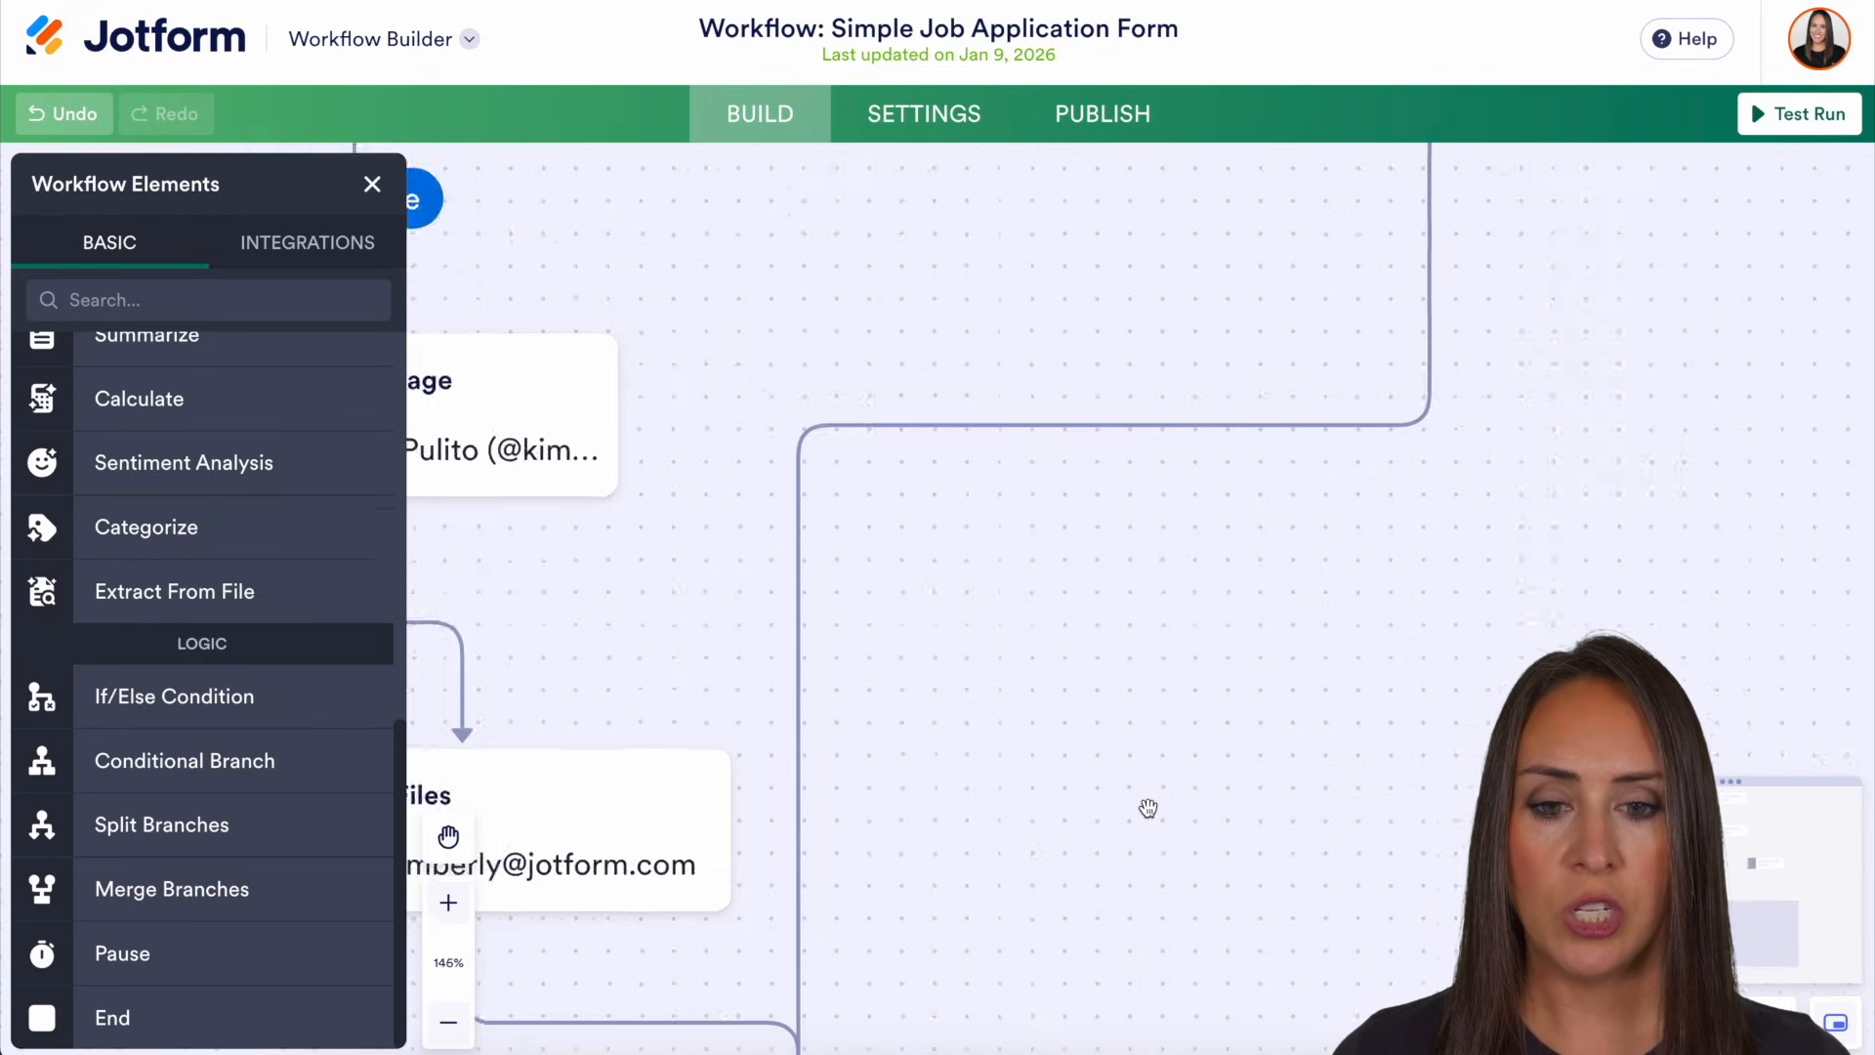
scroll(1148, 810, down, 6)
drag(1032, 507, 965, 952)
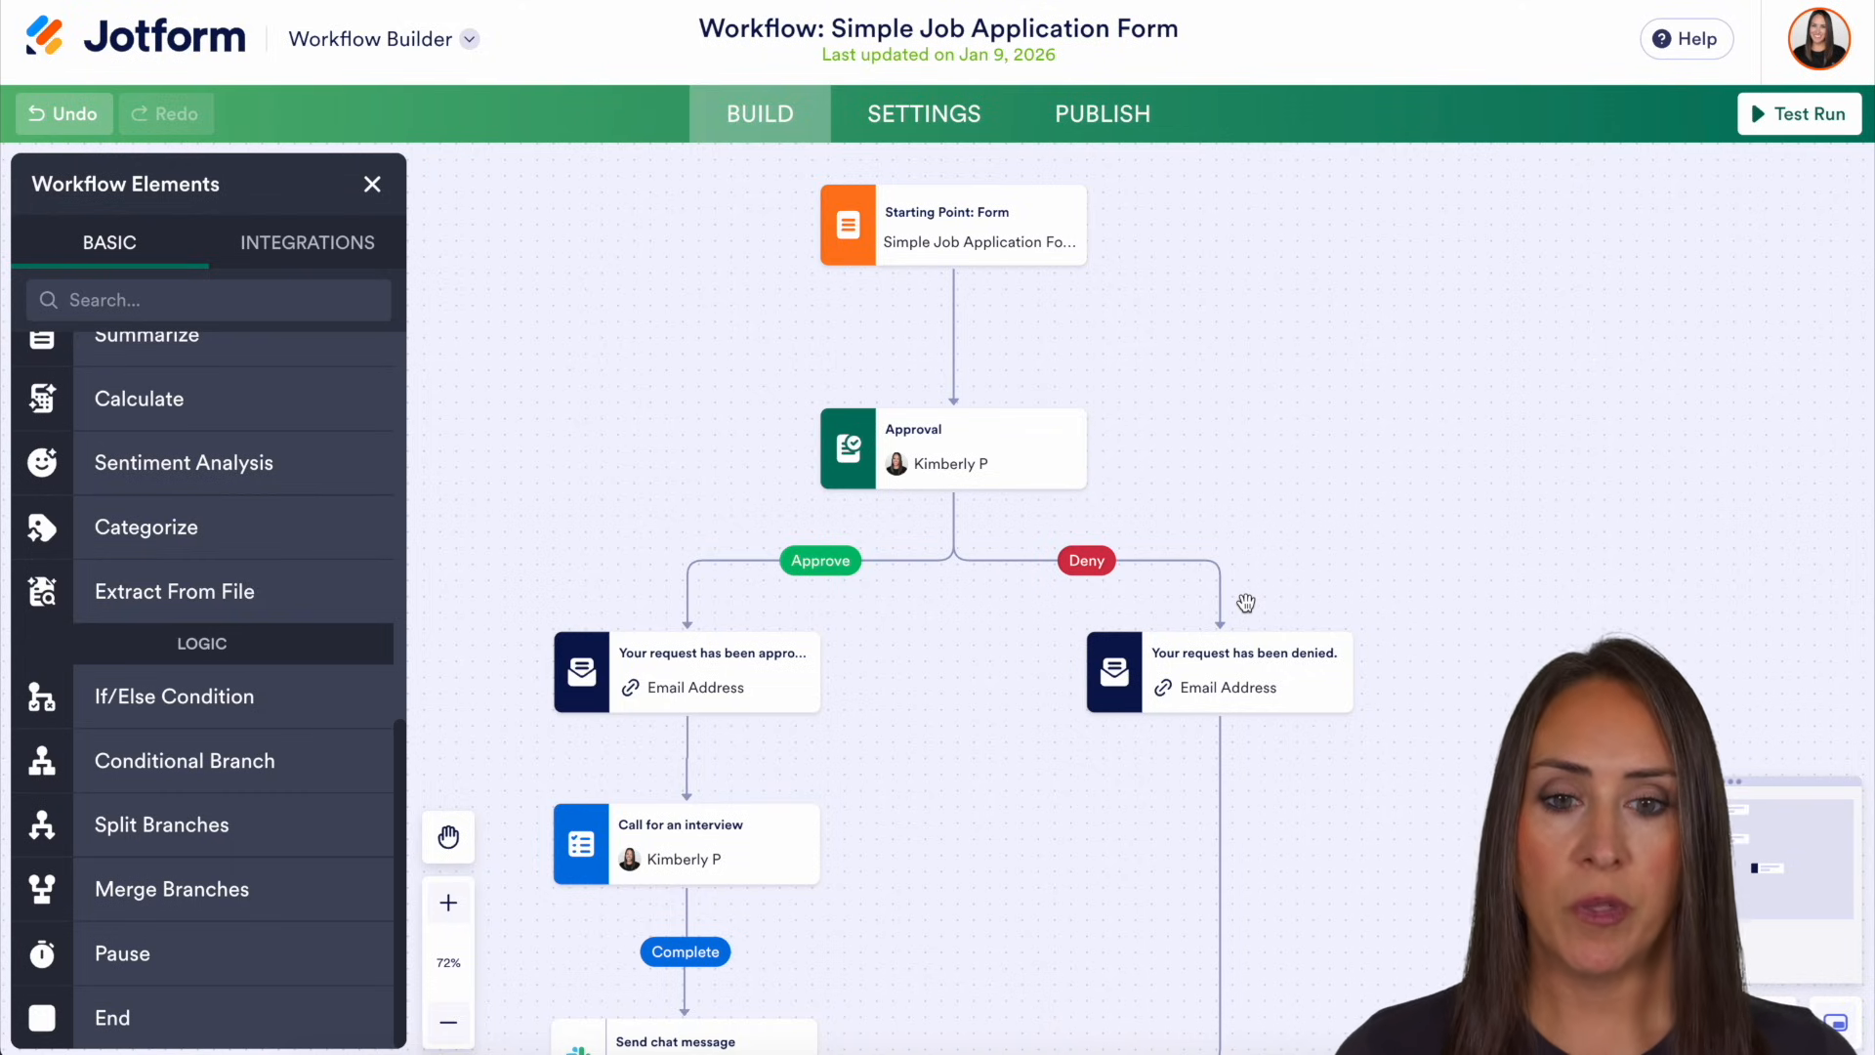
drag(957, 838, 1047, 506)
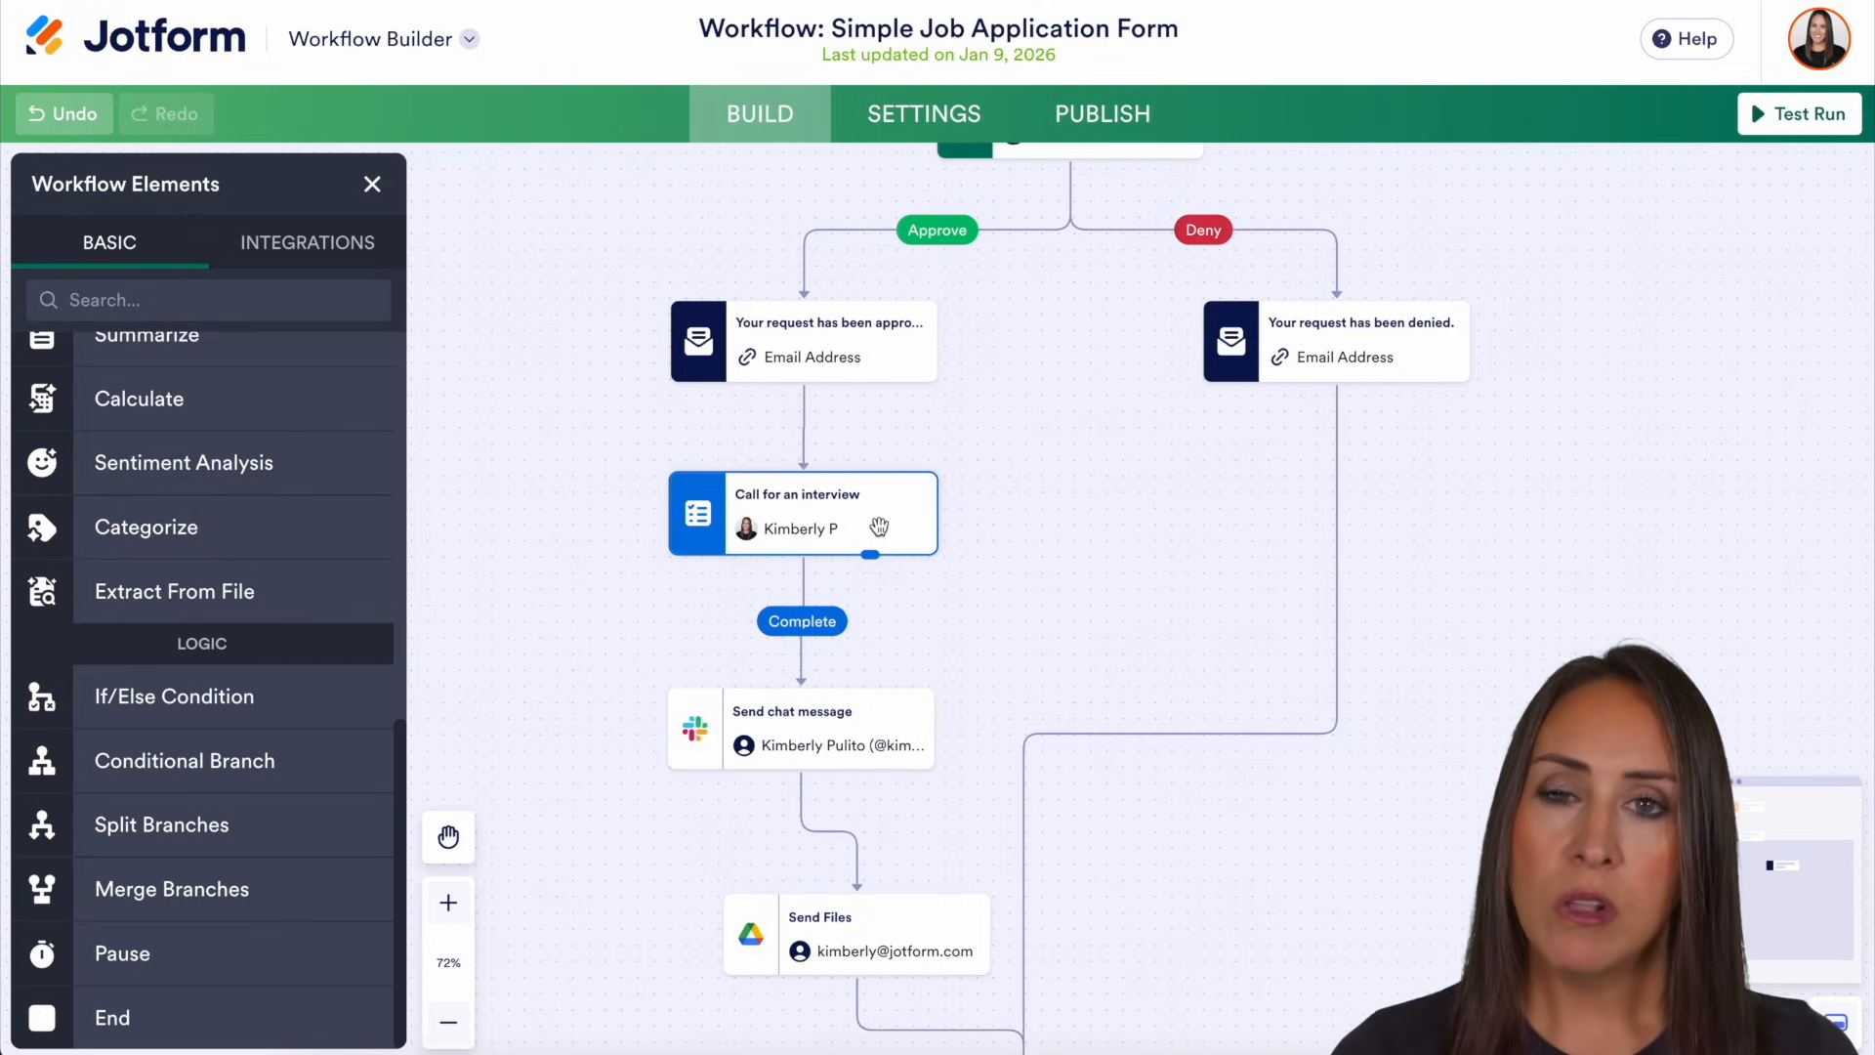
scroll(929, 590, down, 5)
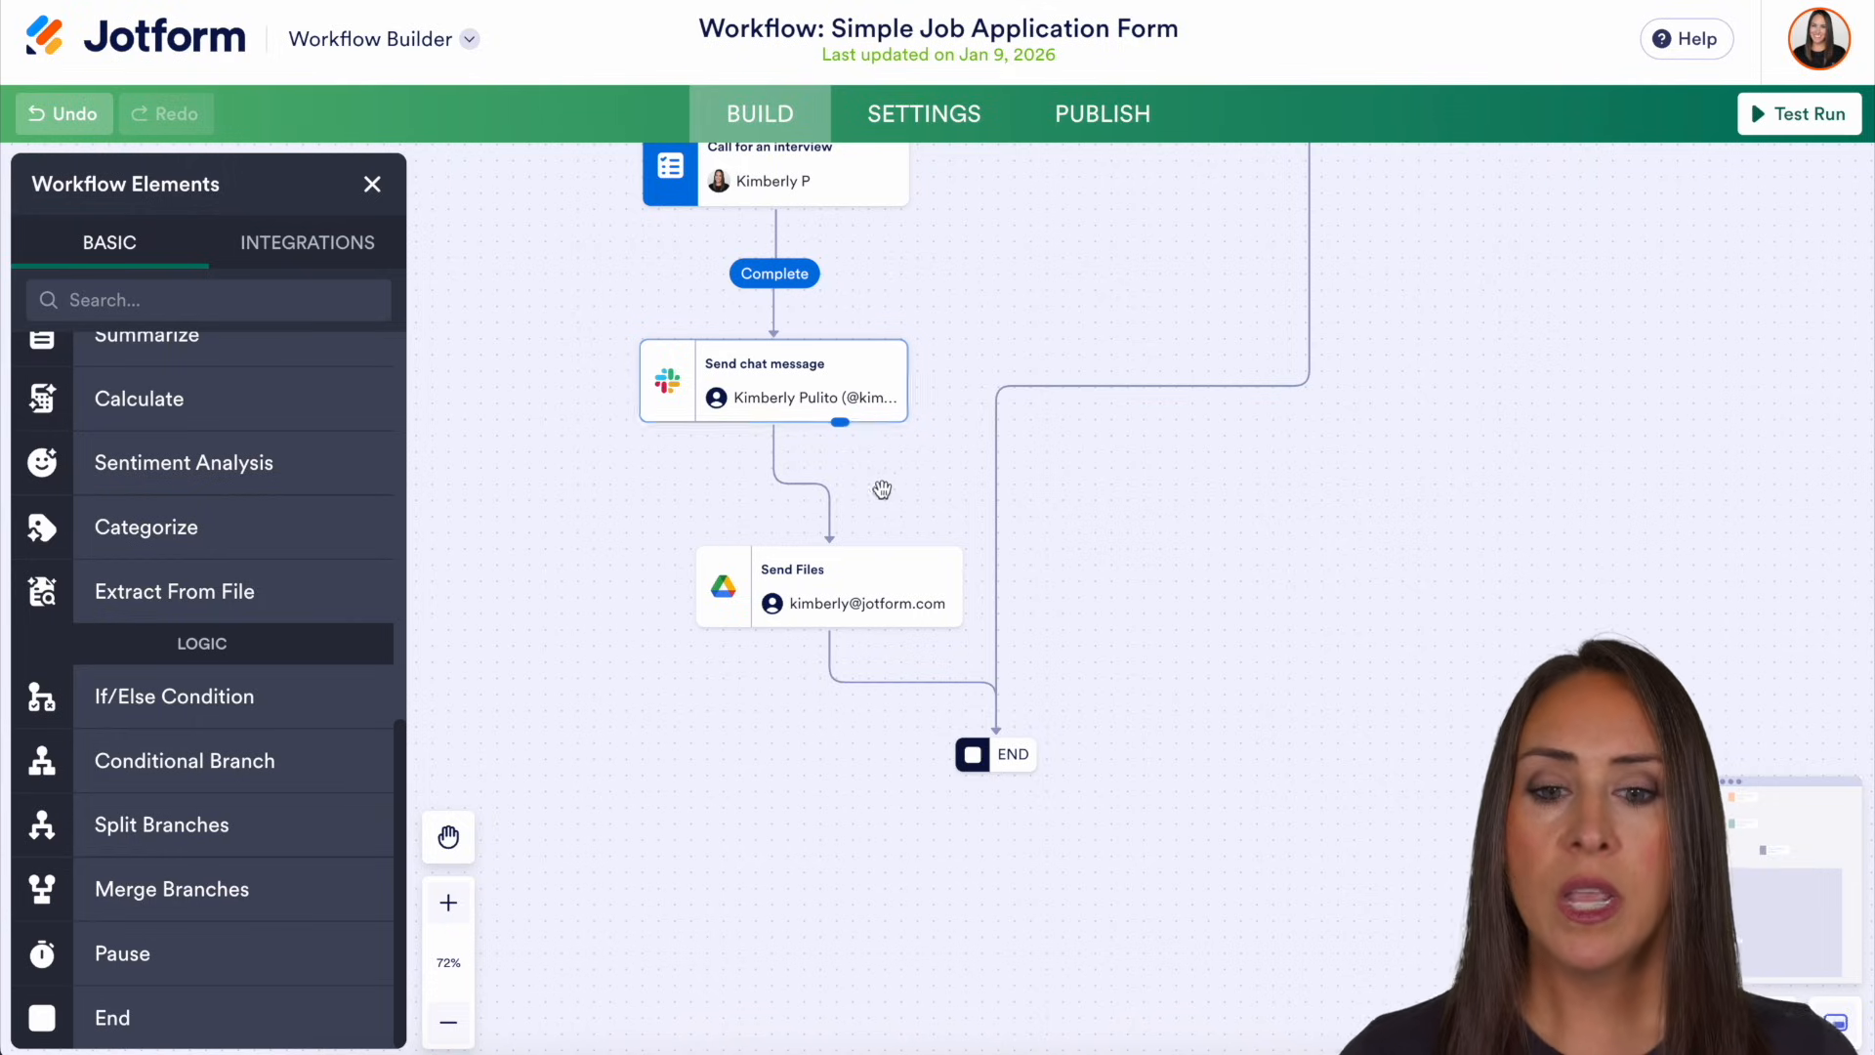
drag(1098, 612, 1033, 558)
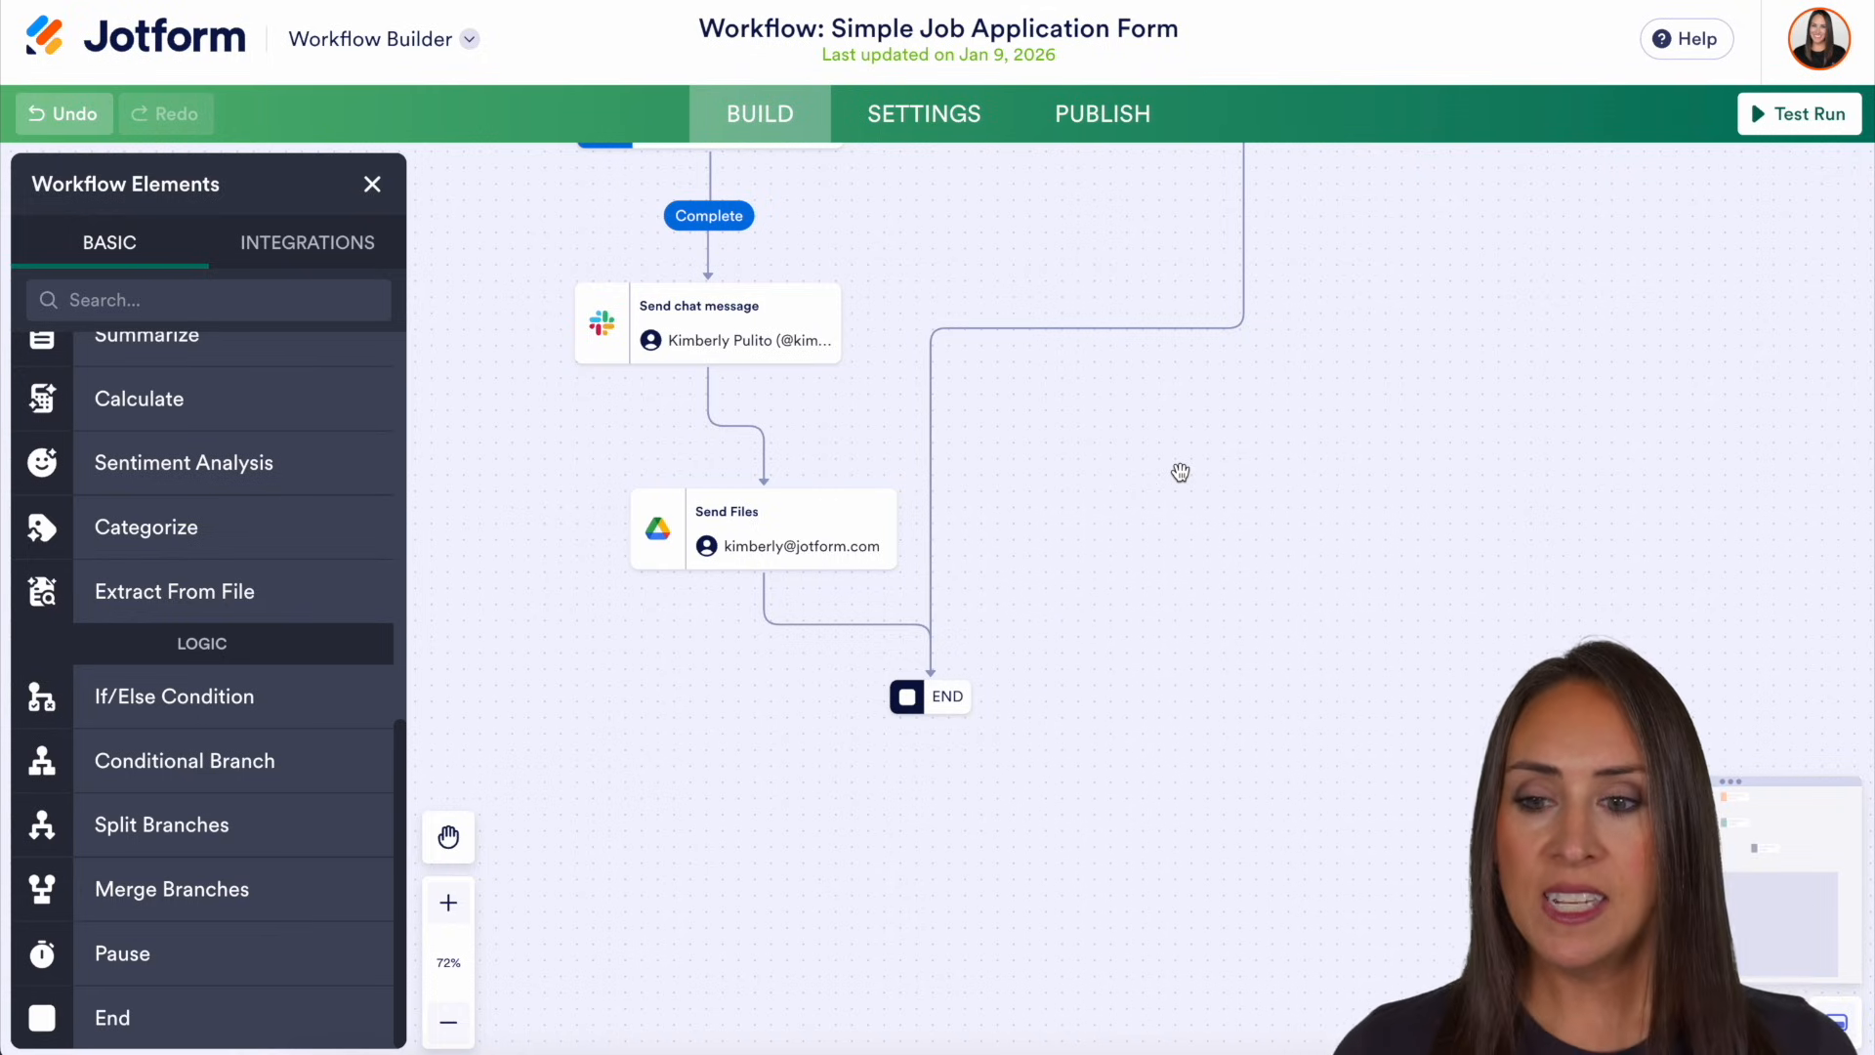
drag(1180, 472, 1189, 800)
drag(1097, 495, 1032, 840)
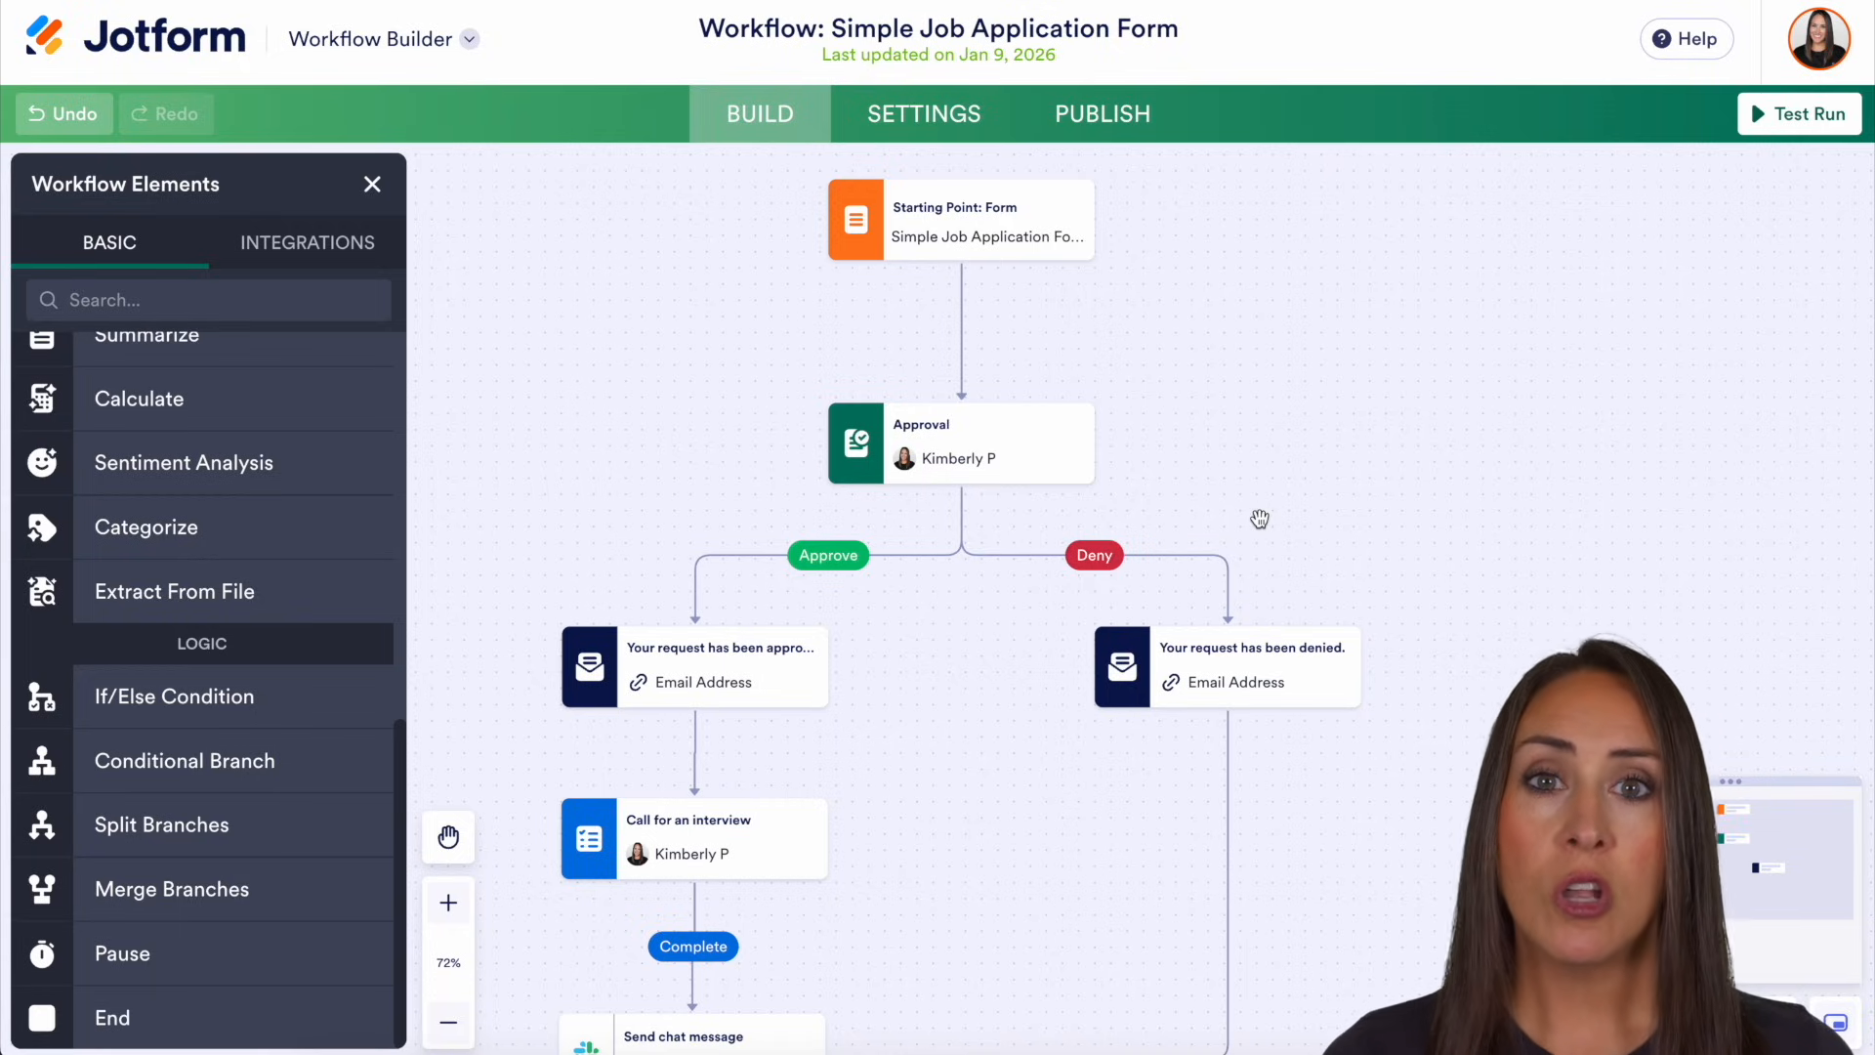
- Test-run the workflow along the approve branch by submitting the application form, approving it and completing the interview task
click(1802, 116)
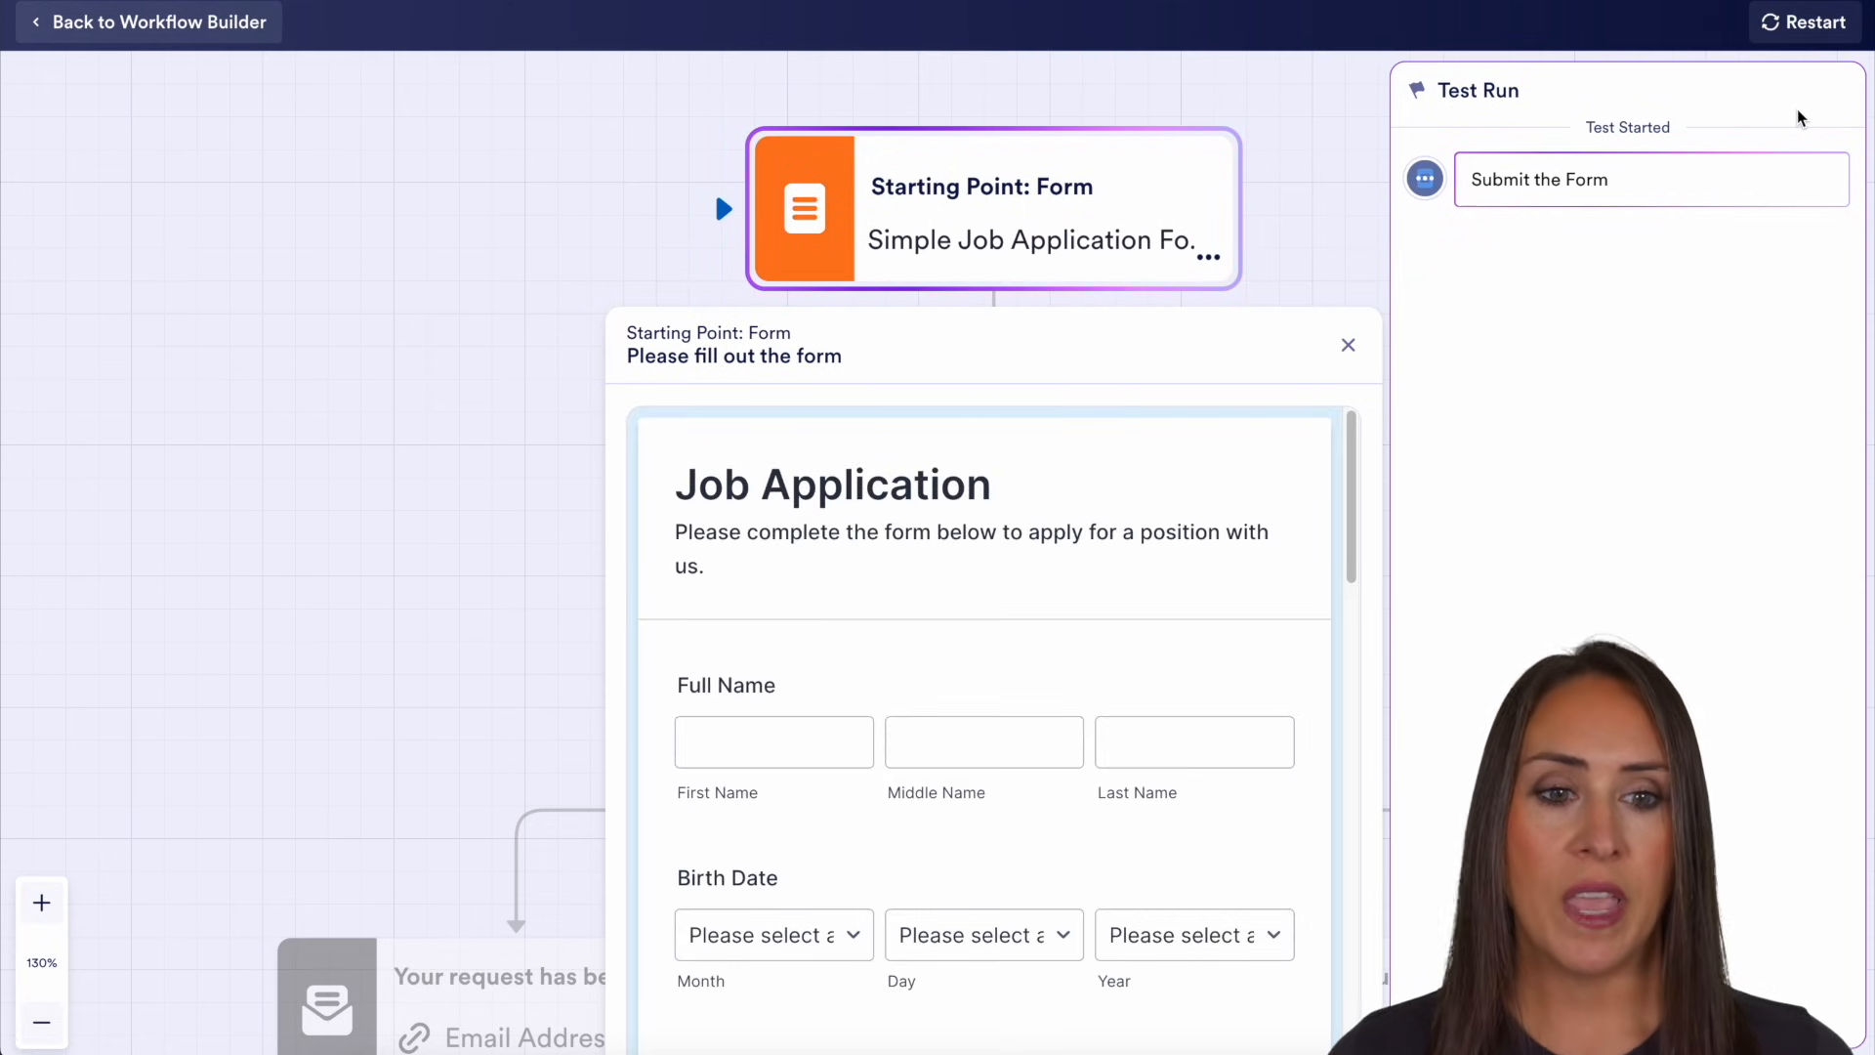
click(1631, 189)
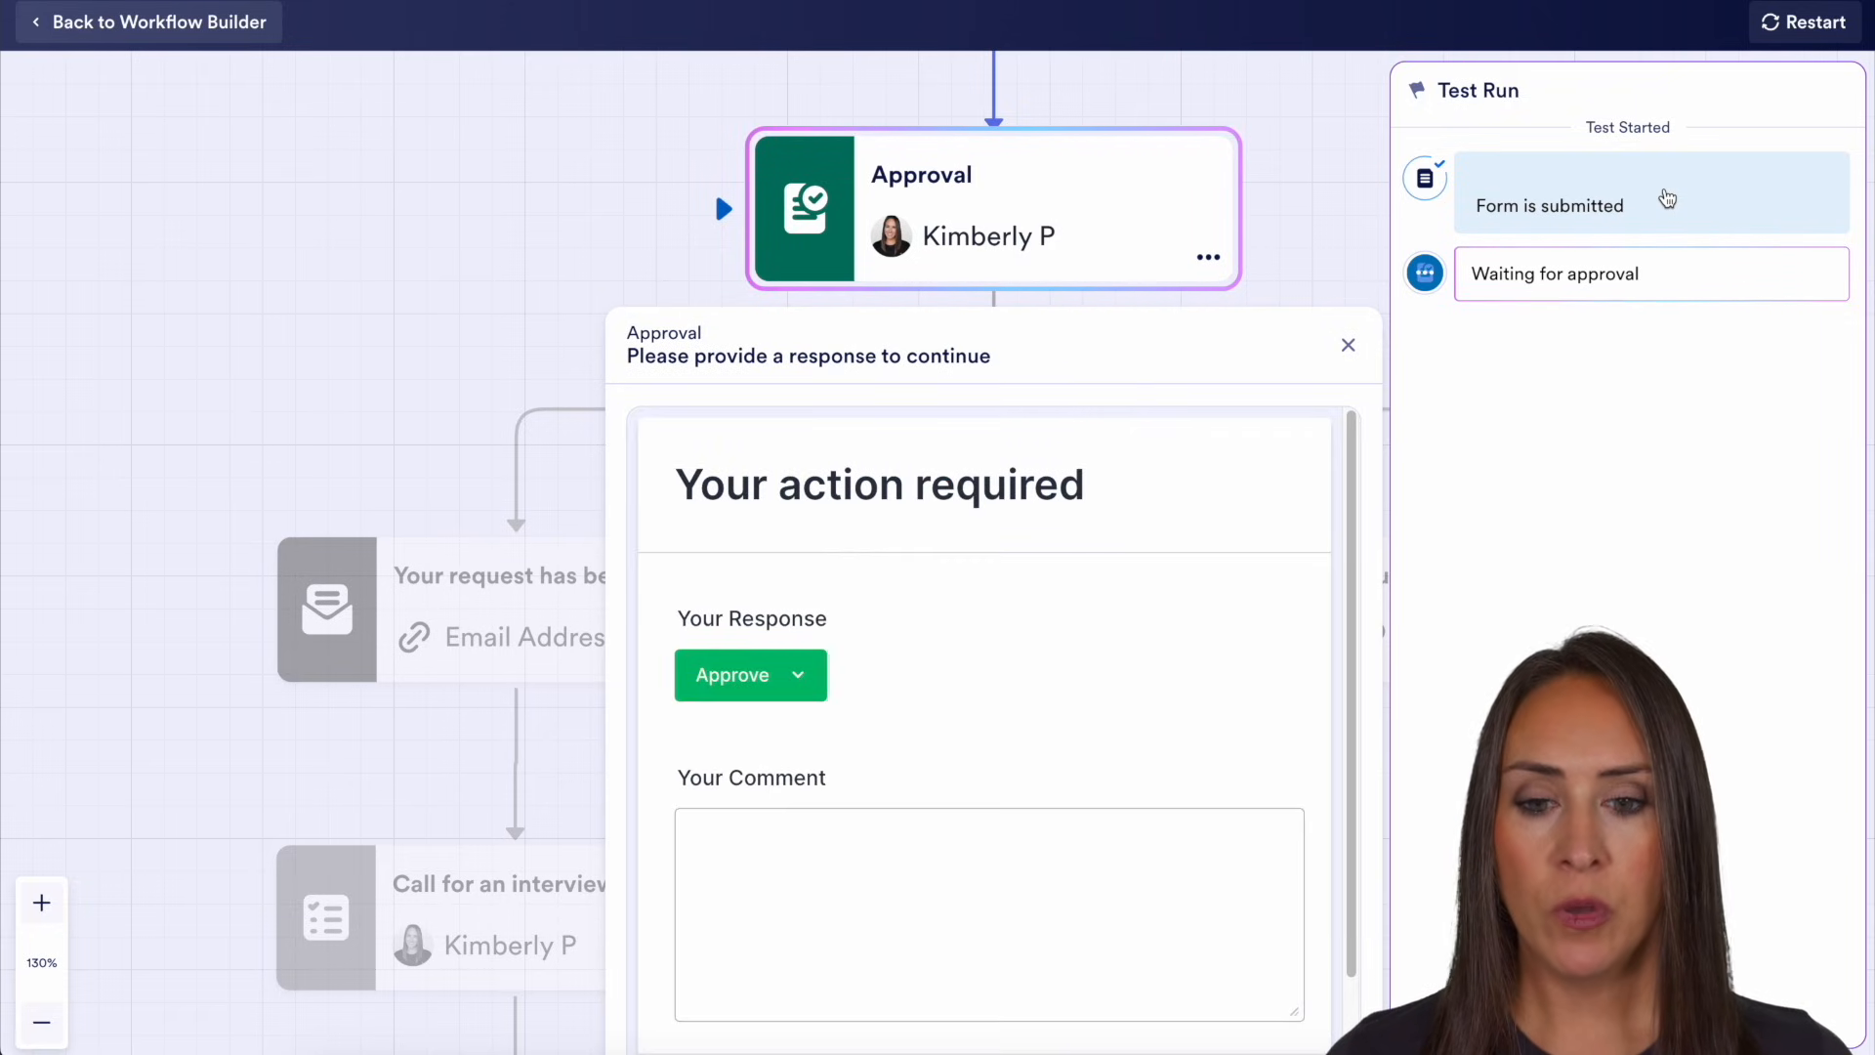
scroll(1119, 684, down, 2)
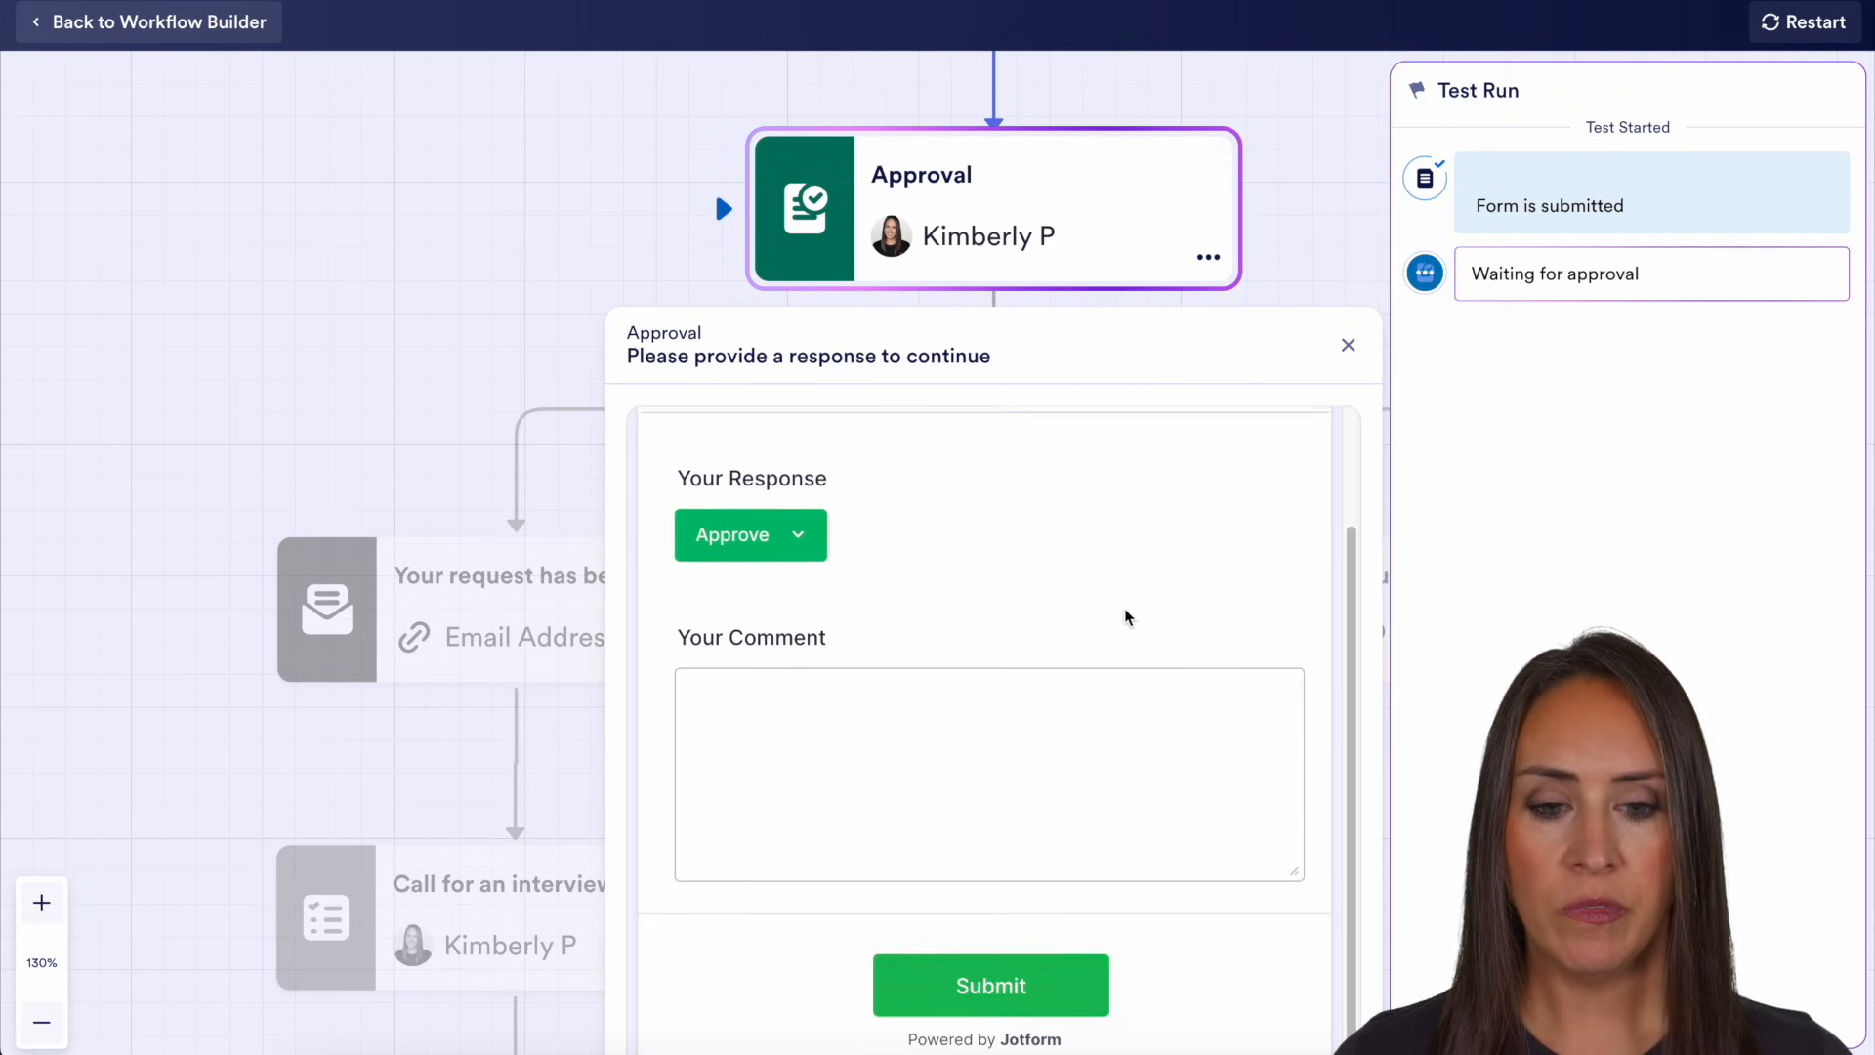
click(990, 996)
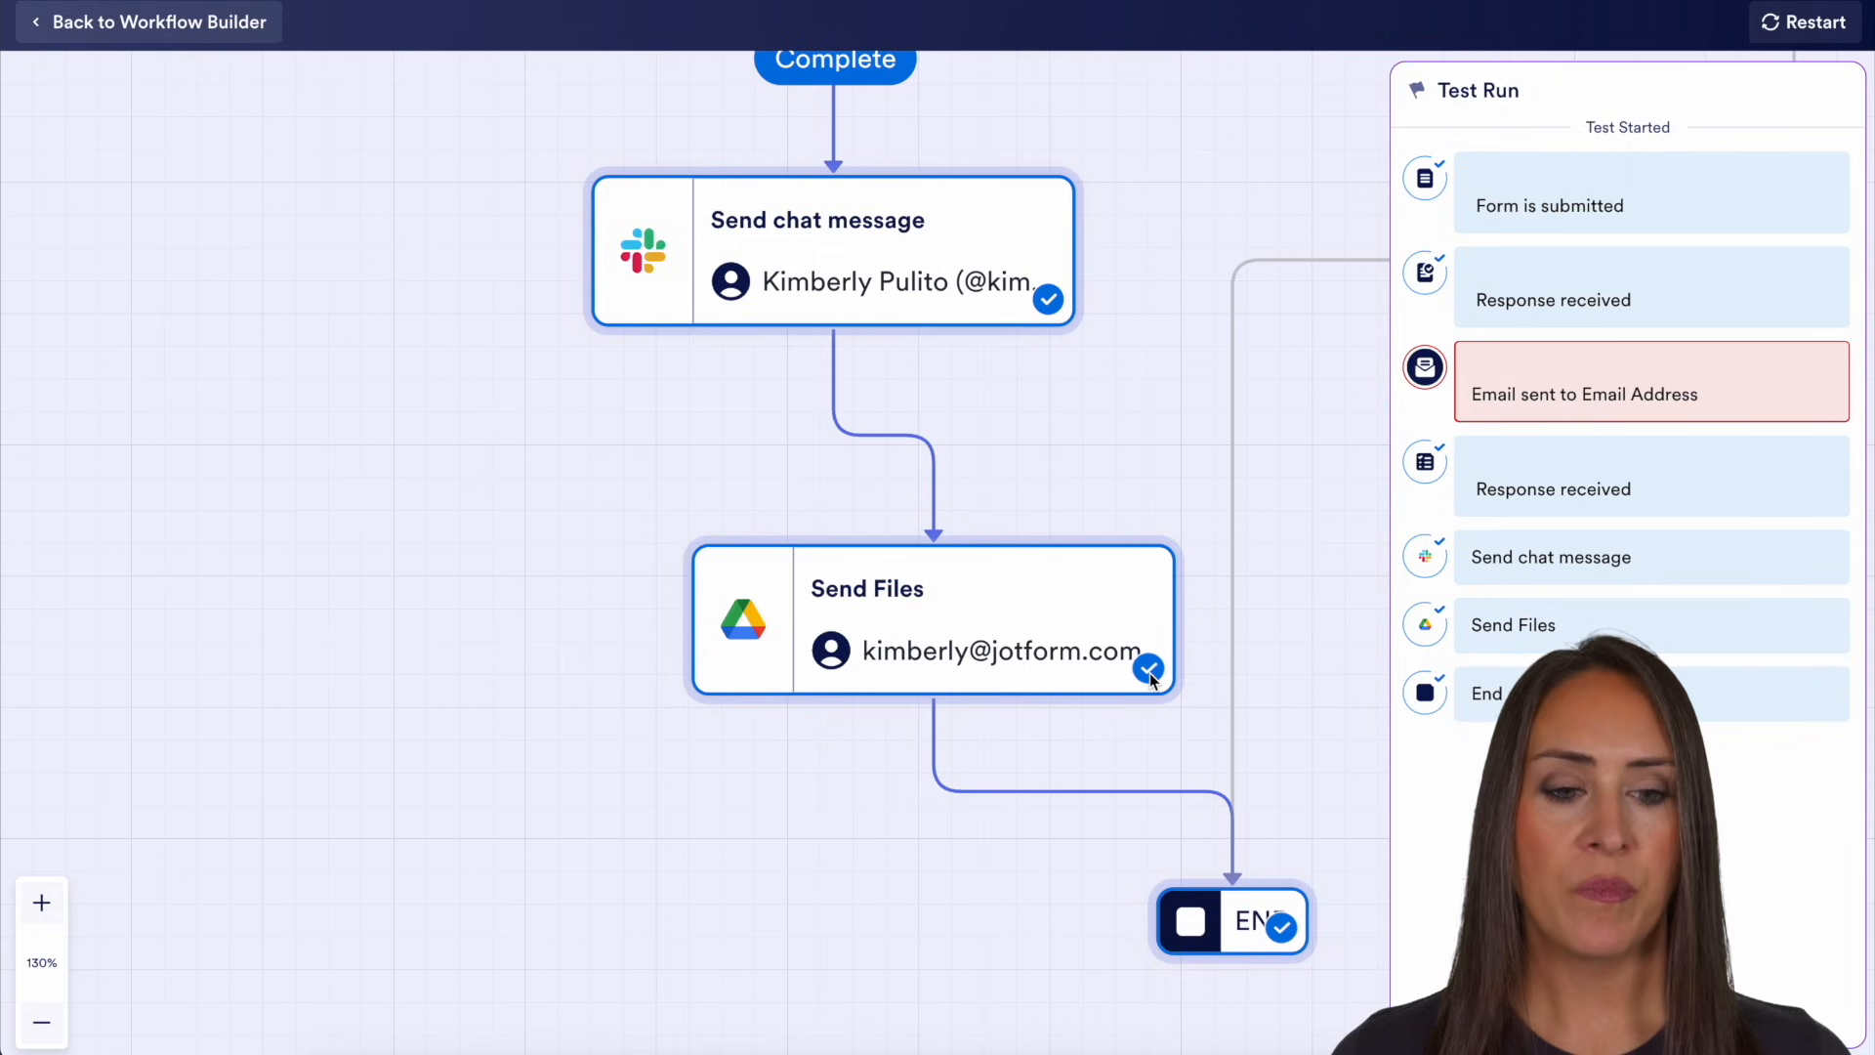
- Trace the test run's path back up to the approval email and examine that element
drag(1126, 239, 1075, 854)
drag(1162, 469, 1177, 728)
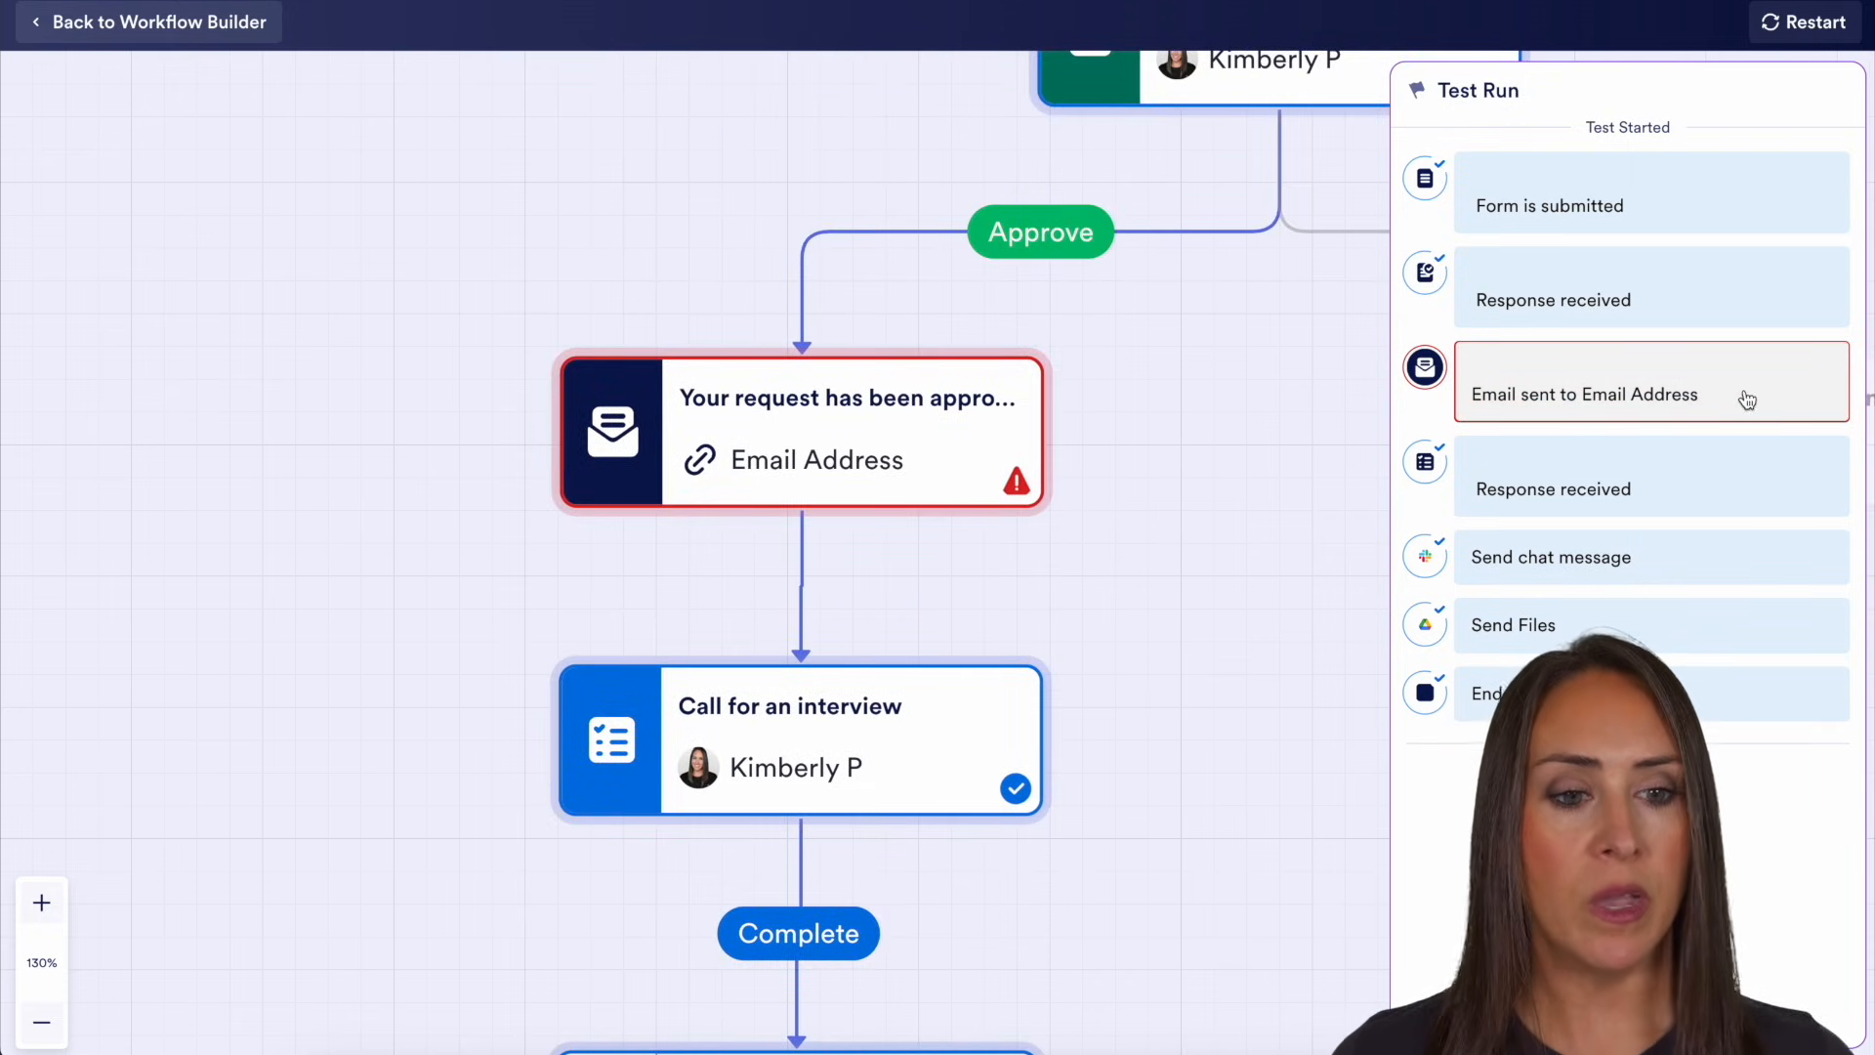